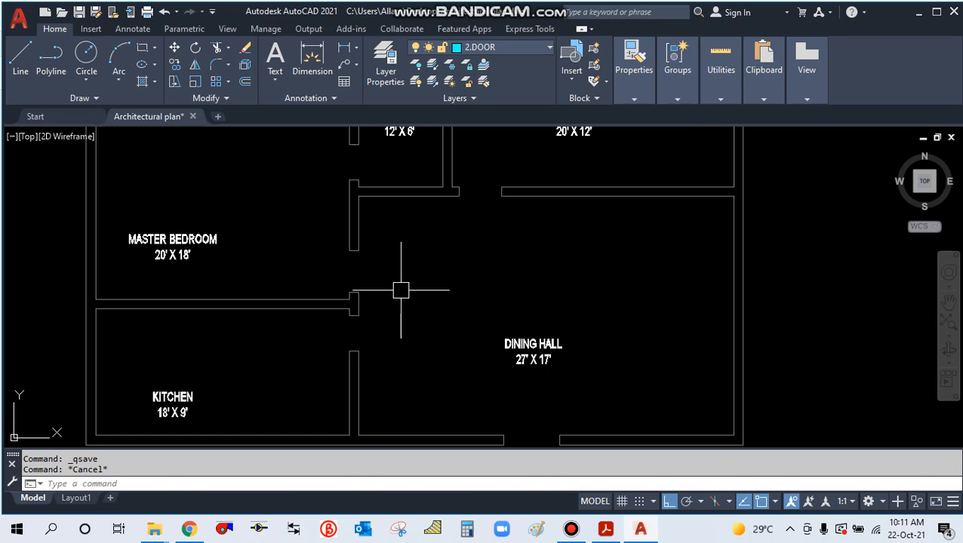
Start a door-jamb profile with lines in the dining hall beside the master bedroom doorway: 2" right, 1" down, 1" right.
key("Return")
scroll(401, 291, "up", 2)
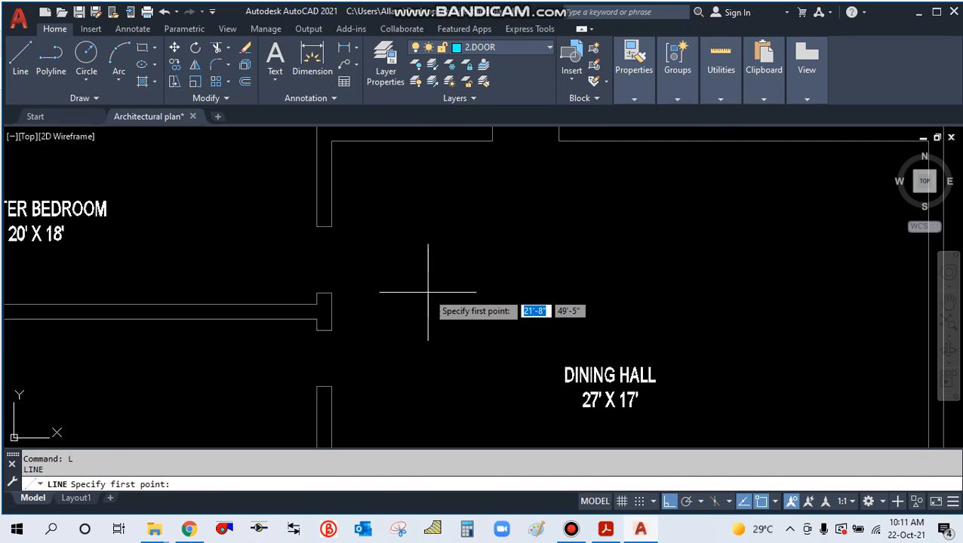
left_click(389, 286)
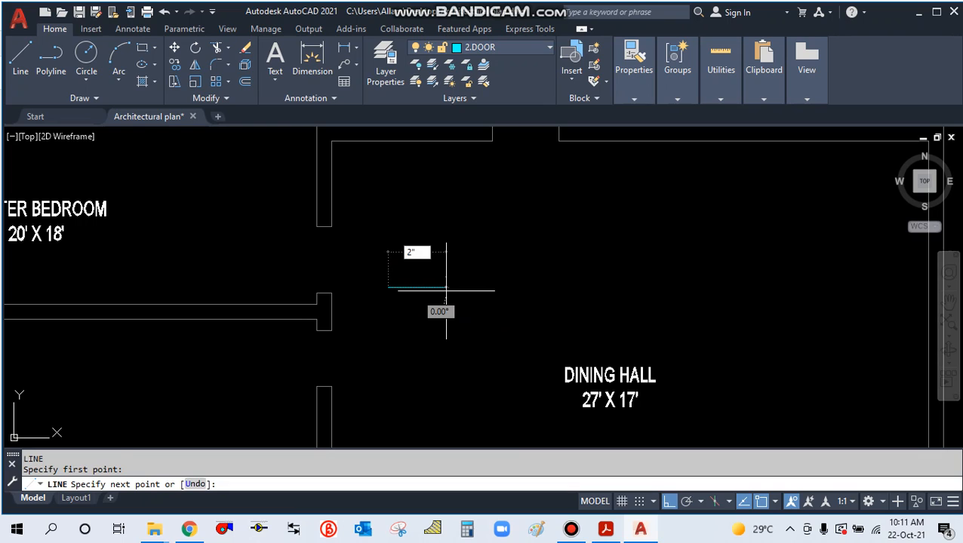
type("2\"")
key("Return")
scroll(407, 298, "up", 2)
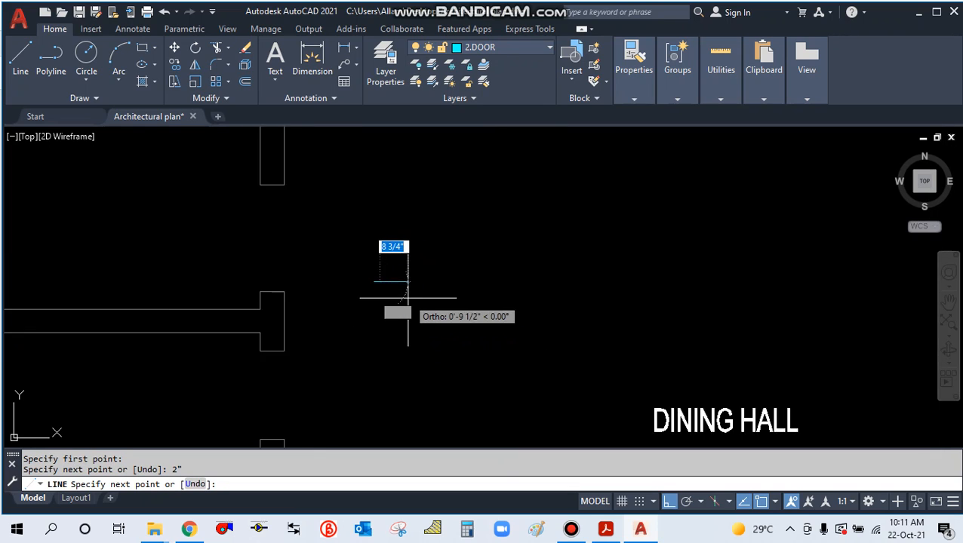
scroll(407, 299, "up", 2)
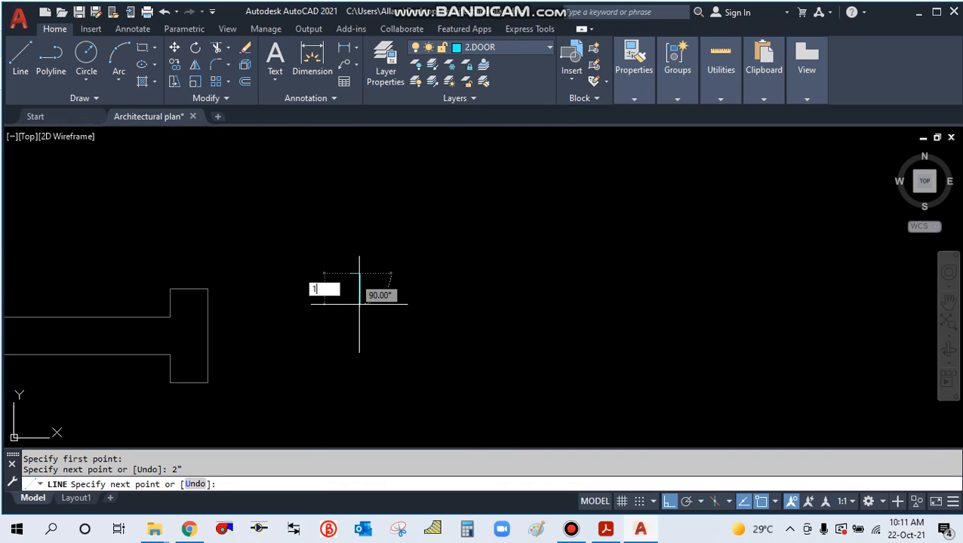
type("1\"")
key("Return")
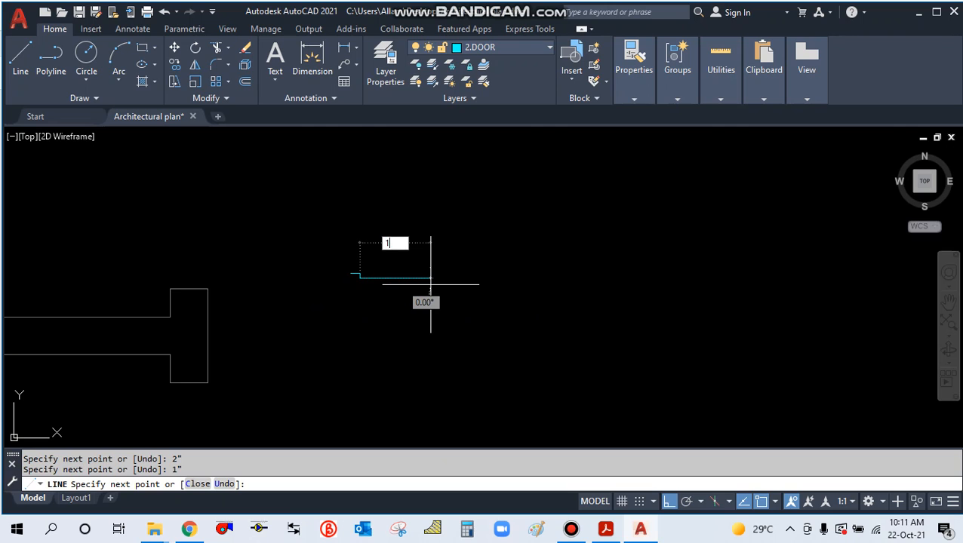
type("1\"")
key("Return")
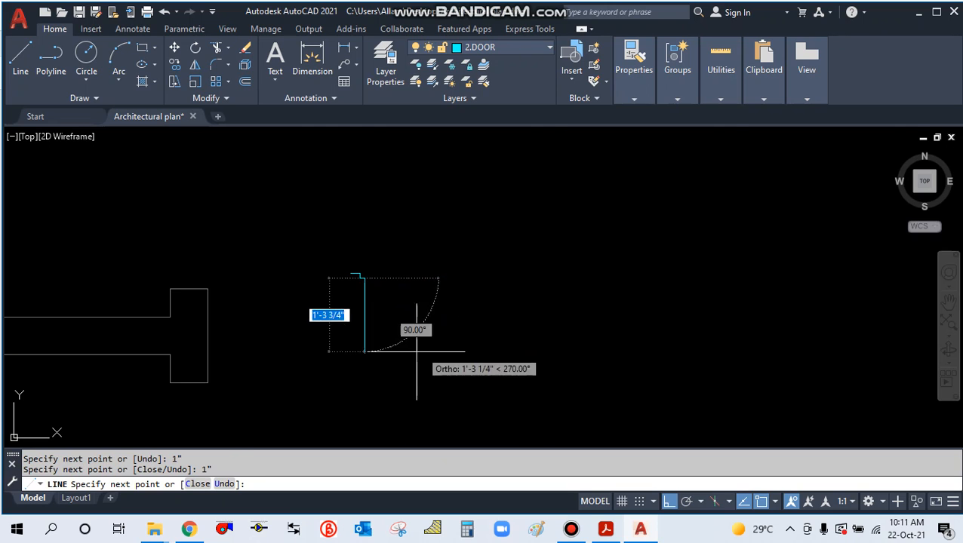
Finish the door-jamb outline with segments 2" down and 3" left, and close it back to its start point.
scroll(361, 290, "up", 5)
scroll(361, 290, "up", 2)
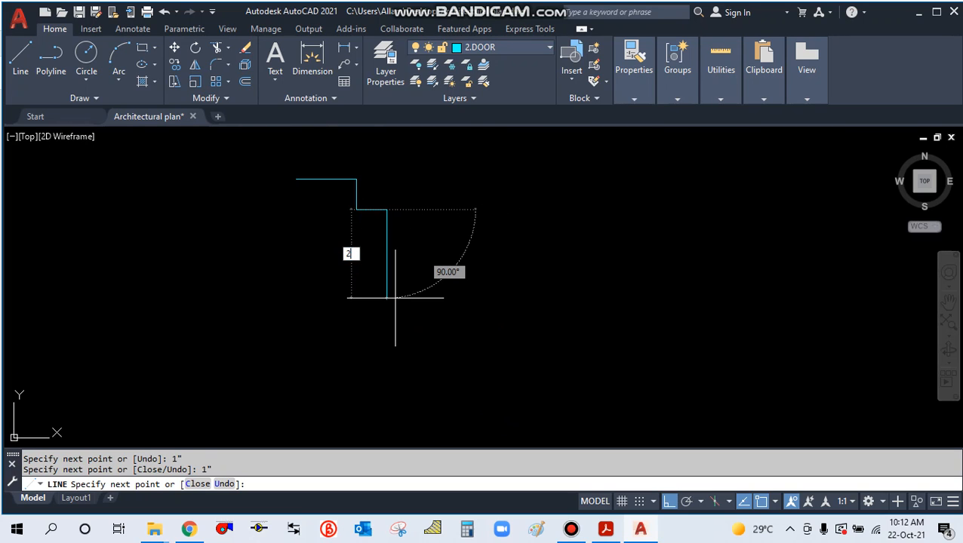
key("Return")
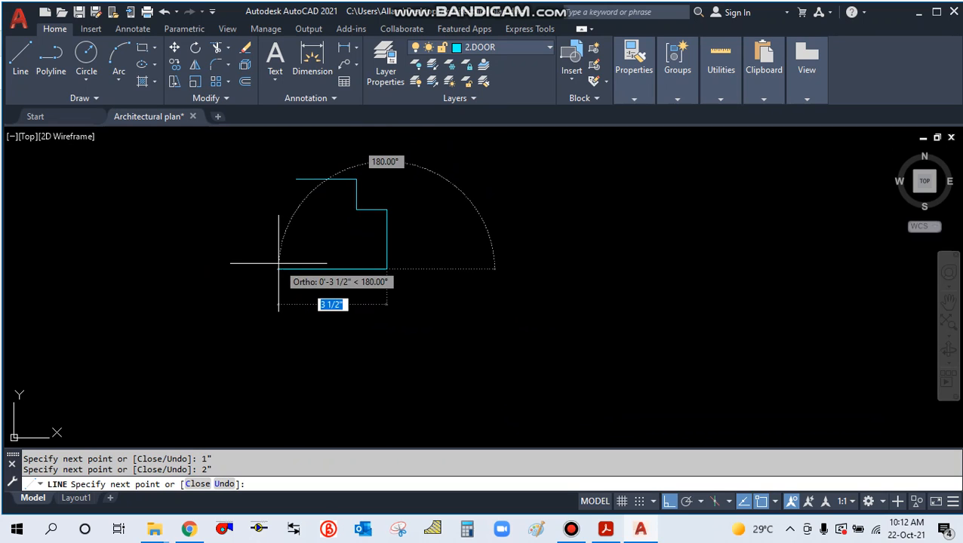
type("3\"")
key("Return")
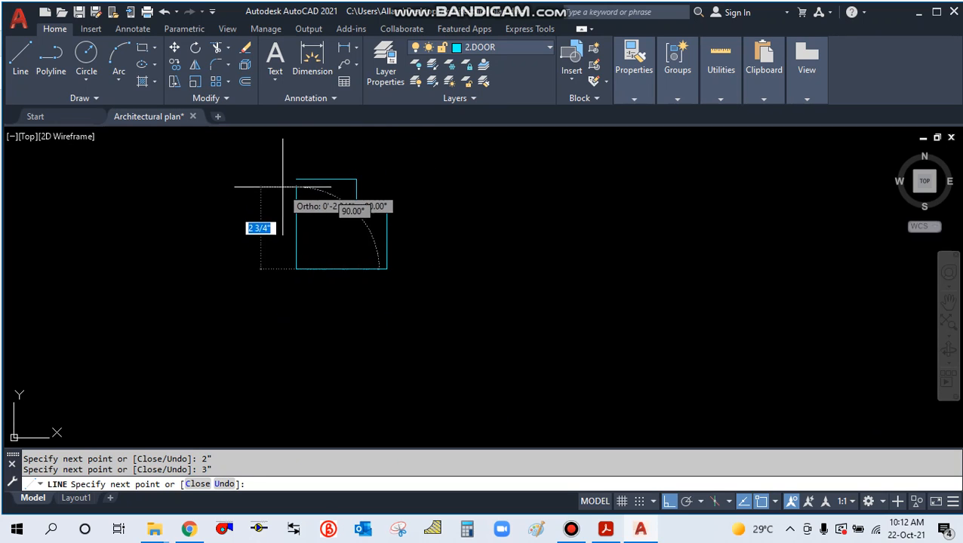
key("Escape")
scroll(332, 302, "down", 4)
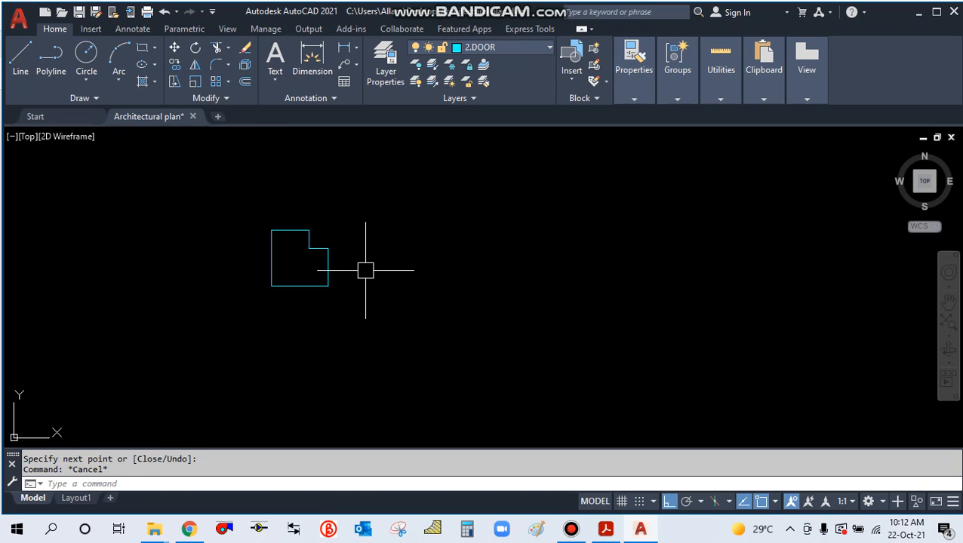
key("Return")
key("Escape")
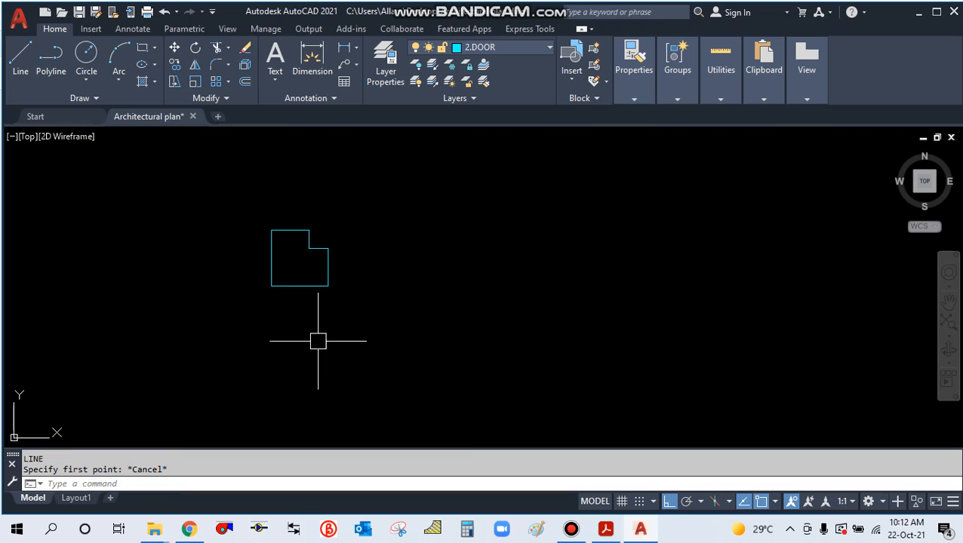
Place a vertical construction line through the lower-left corner of the door-jamb profile.
type("xl")
key("Return")
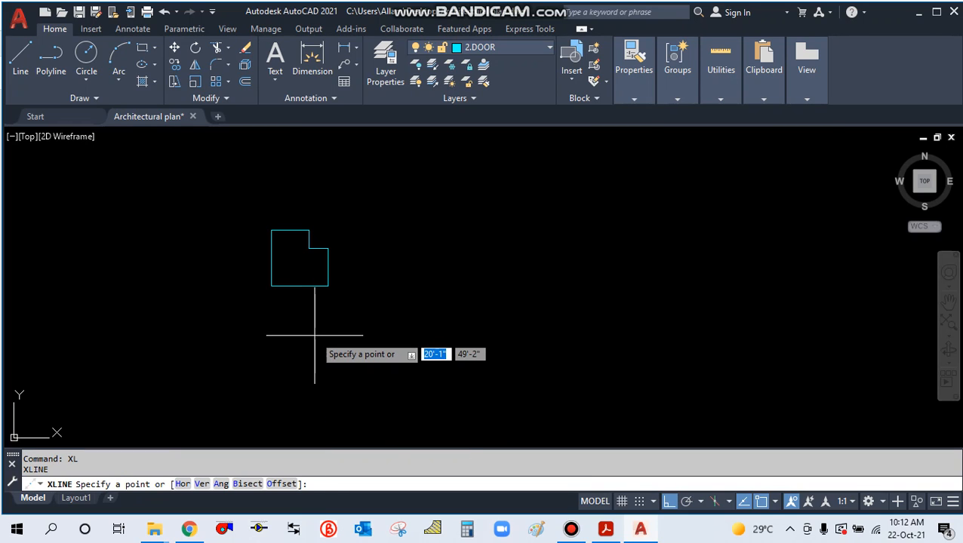
type("v")
key("Return")
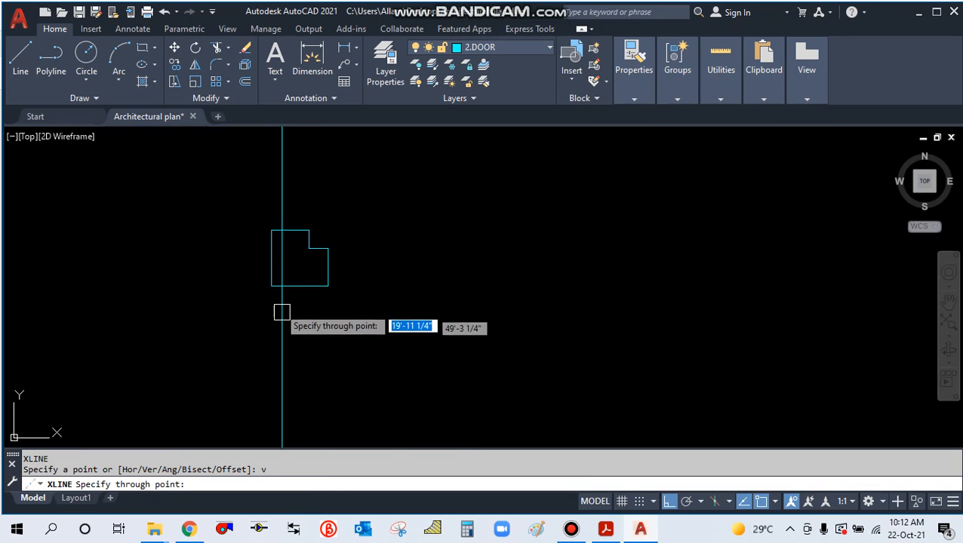
left_click(272, 286)
key("Escape")
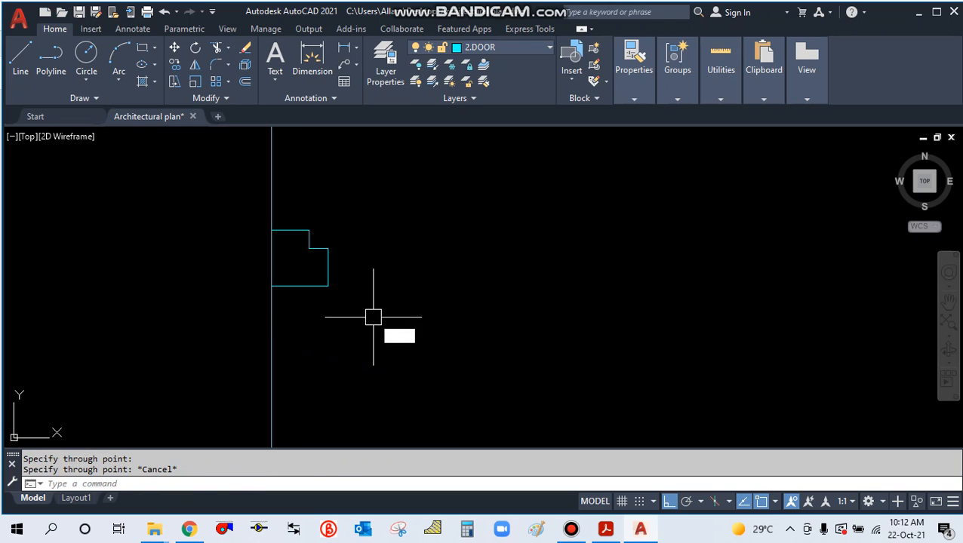
Offset the vertical construction line 3' to the right to mark the door width.
type("o")
key("Return")
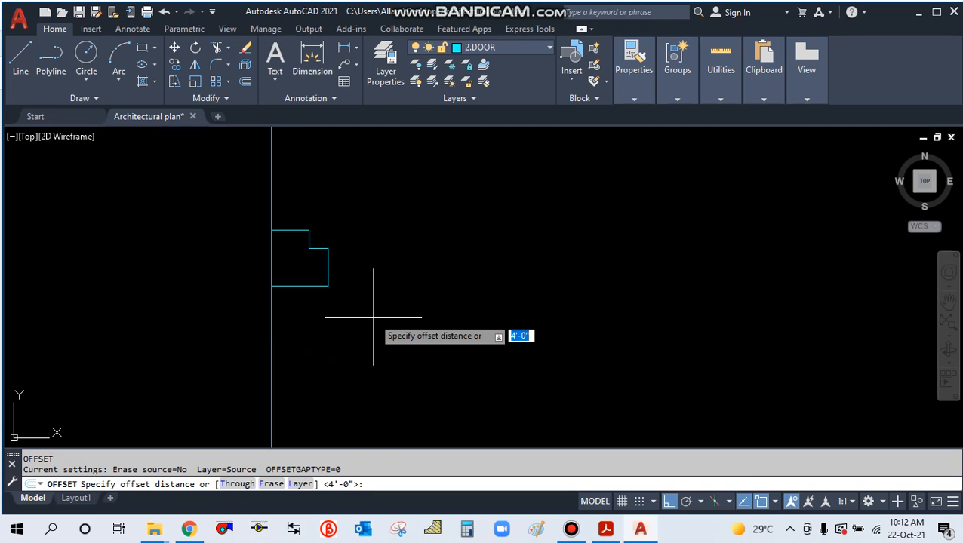
key("Return")
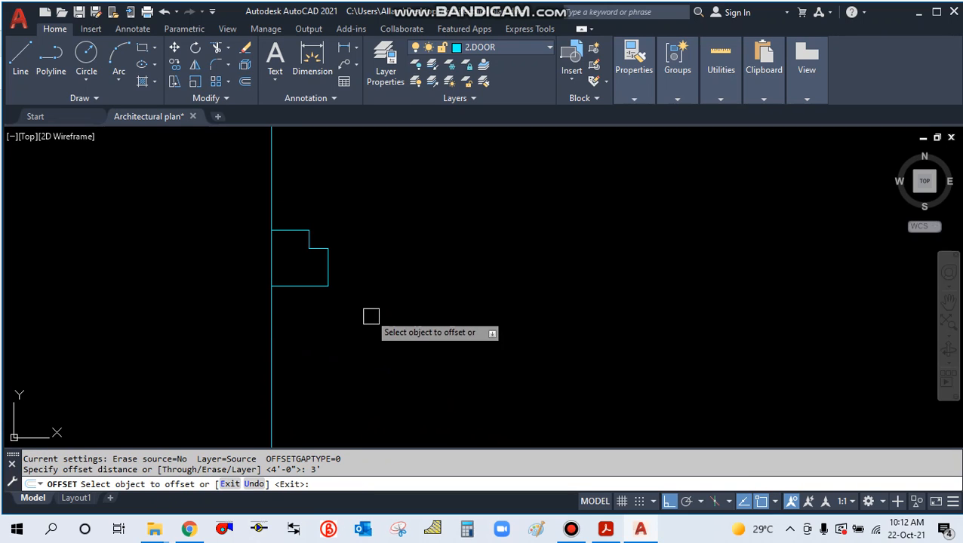
left_click(271, 340)
left_click(430, 332)
key("Escape")
scroll(291, 330, "down", 5)
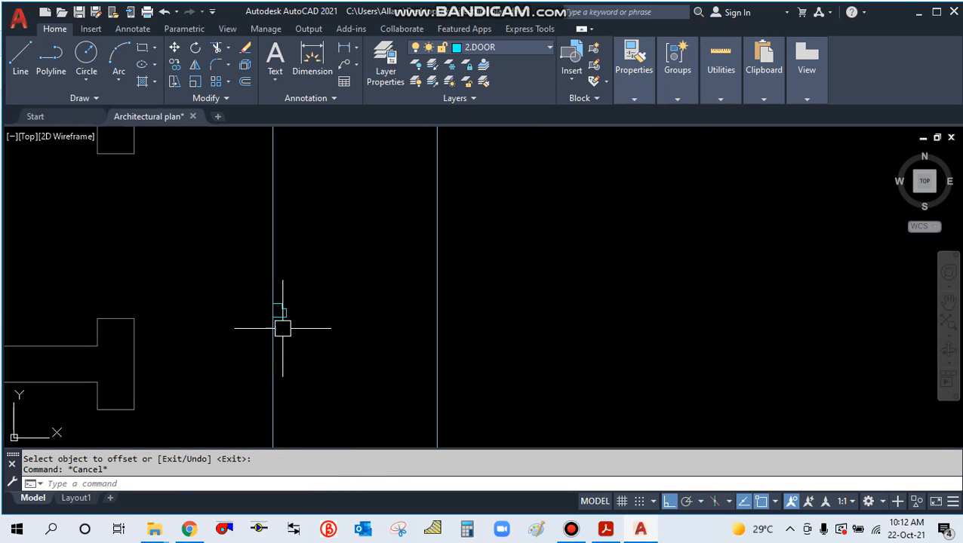
scroll(280, 327, "up", 3)
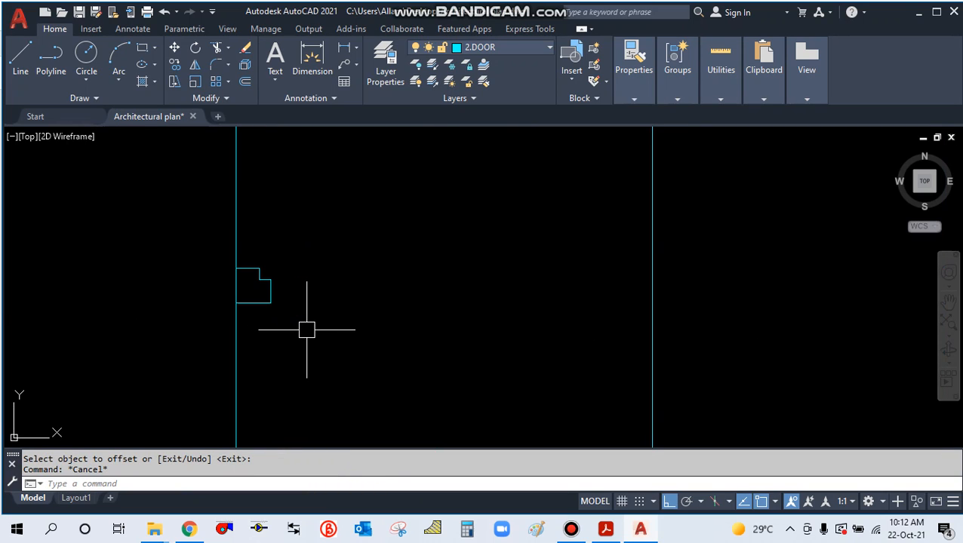
type("rec")
key("Return")
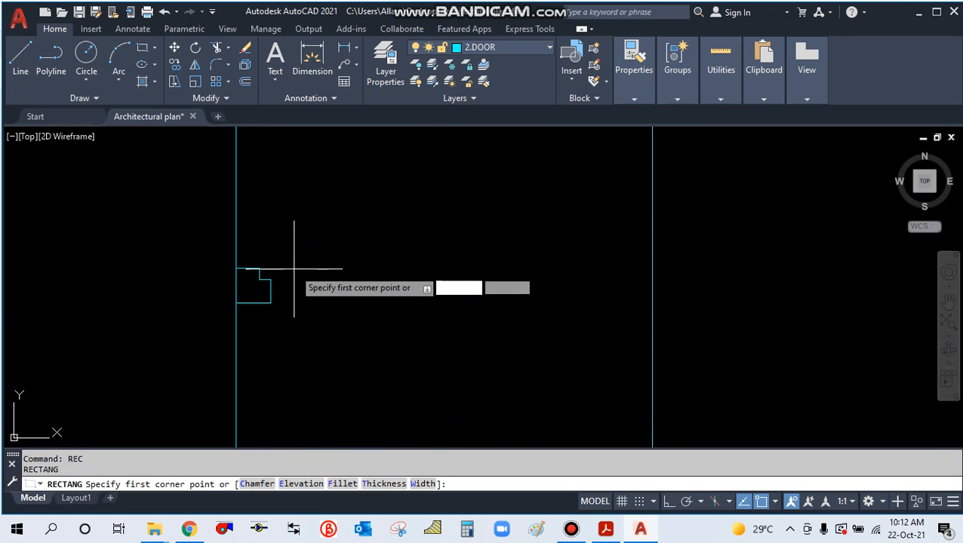
left_click(259, 268)
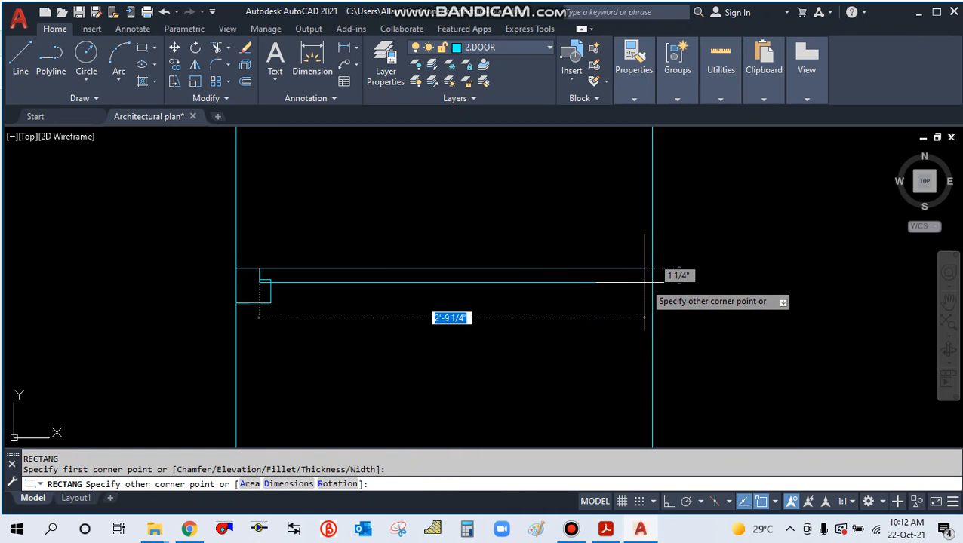
key("Escape")
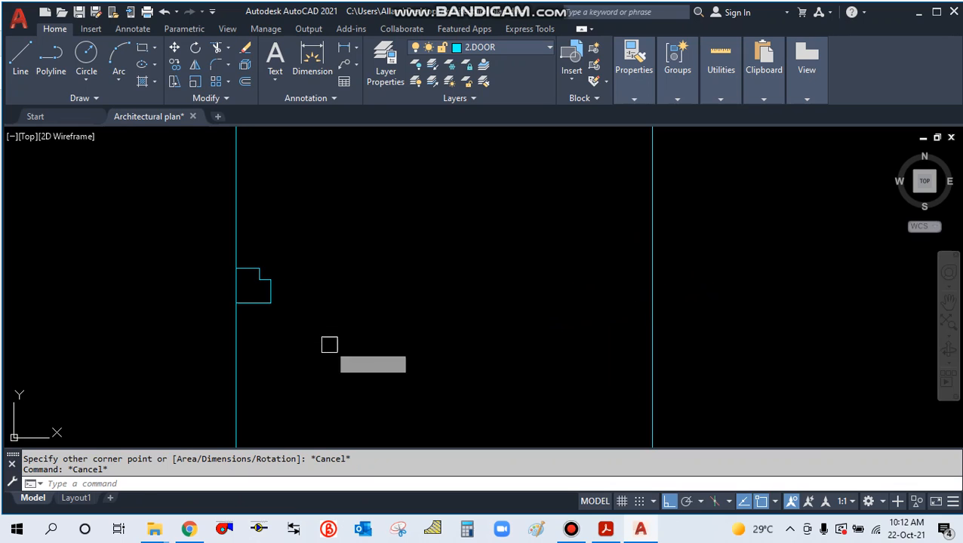
type("mi")
key("Return")
left_click(197, 243)
left_click(296, 303)
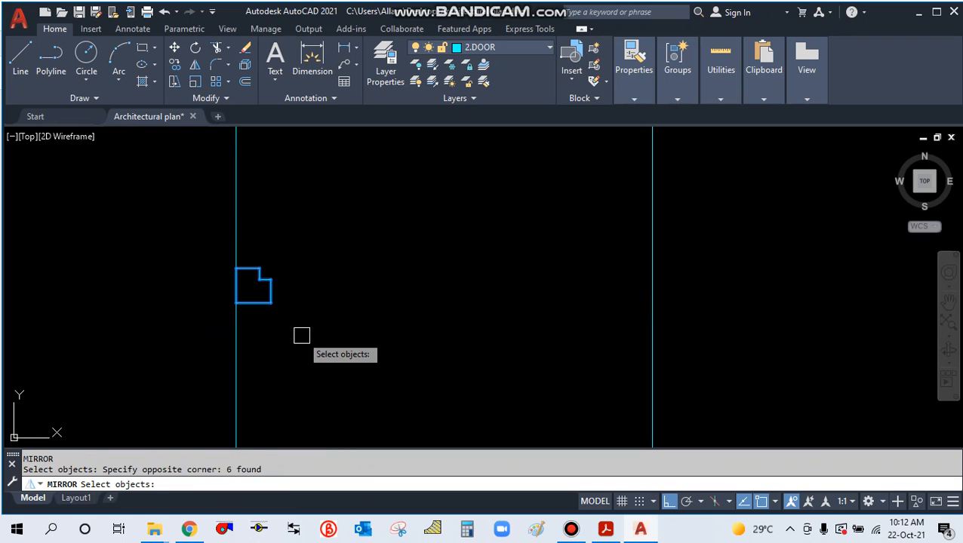
key("Escape")
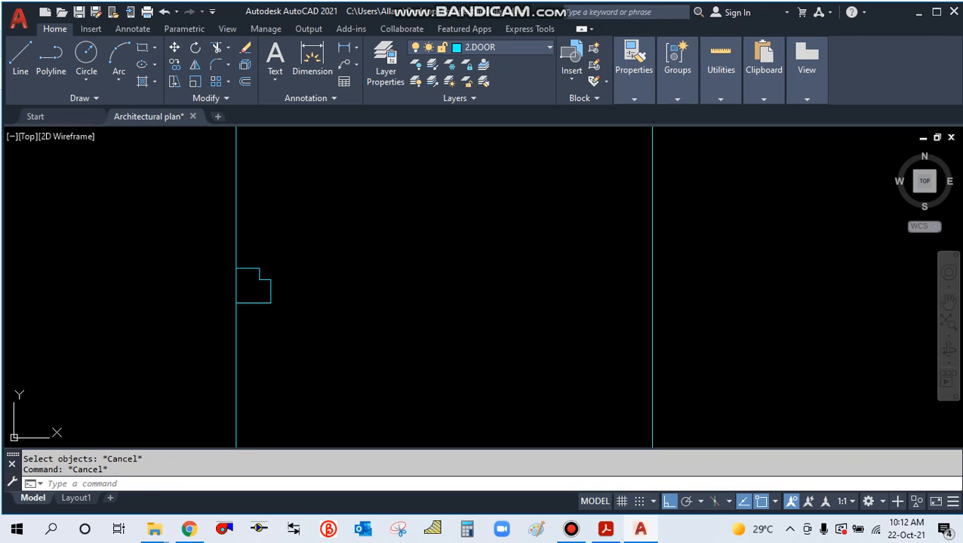
type("mi")
key("Return")
left_click(206, 233)
left_click(388, 394)
key("Return")
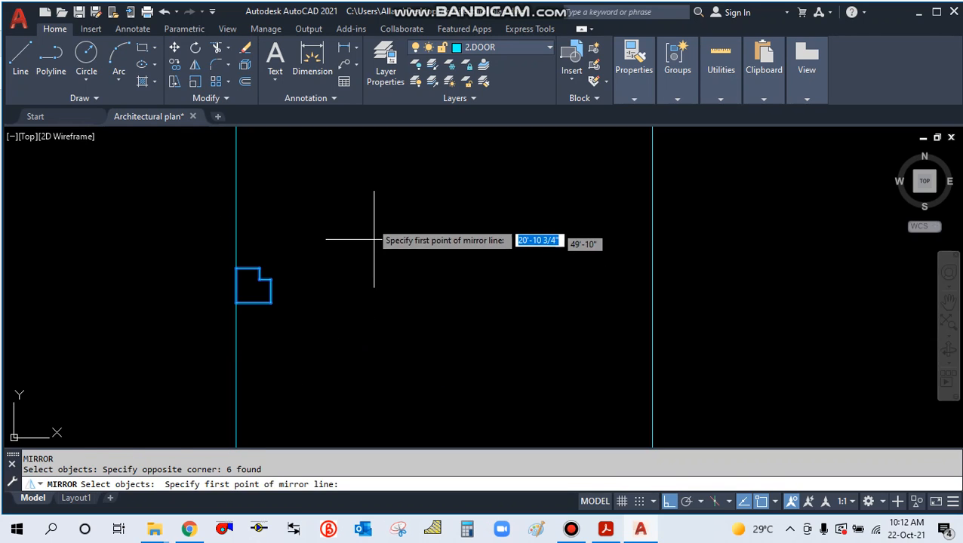
left_click(374, 240)
left_click(378, 383)
key("Escape")
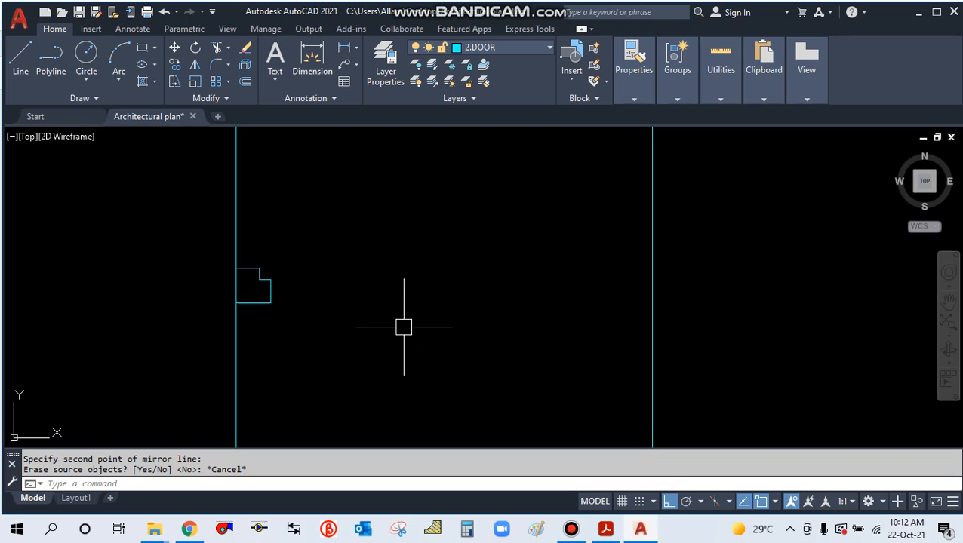
Mirror the door-jamb profile about a vertical line to its right, keeping the original.
type("mi")
key("Return")
left_click(187, 235)
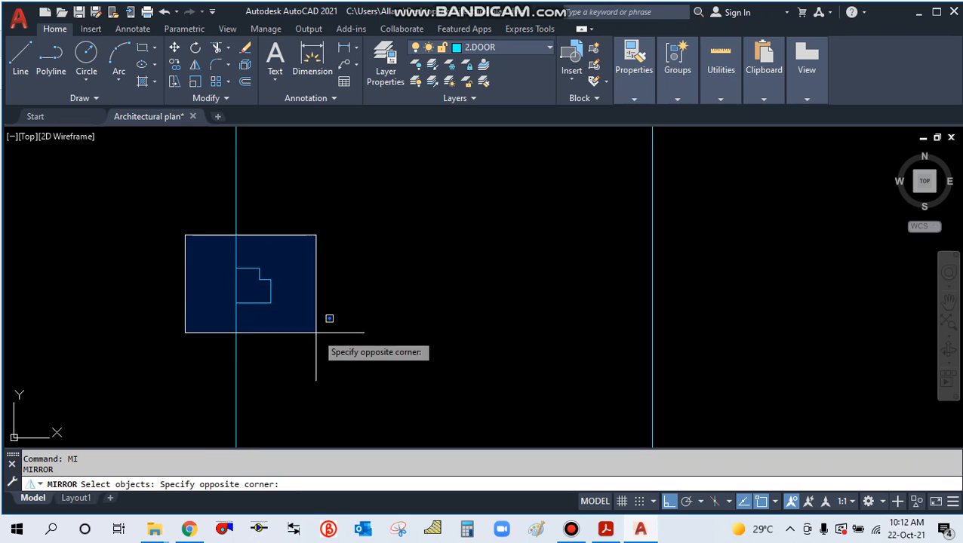
left_click(363, 377)
key("Return")
left_click(378, 369)
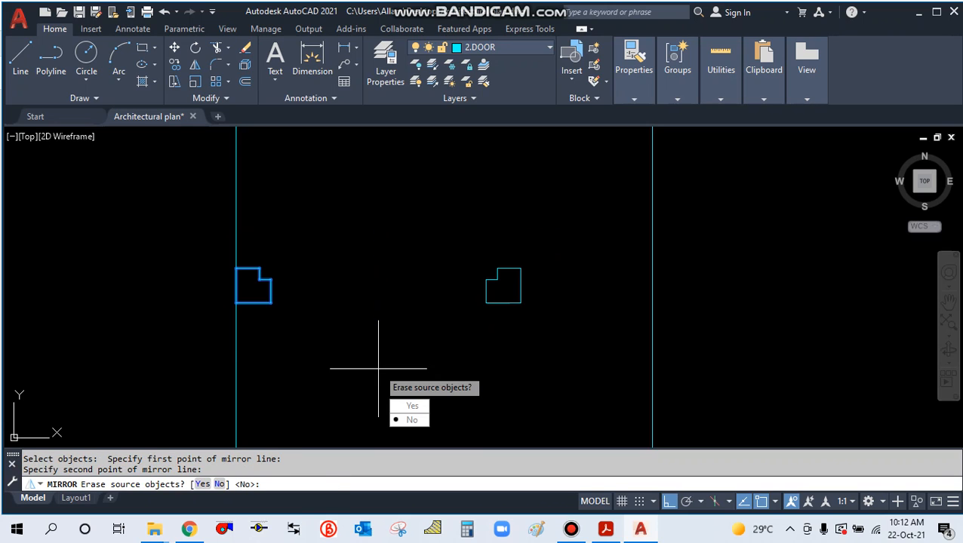
key("Return")
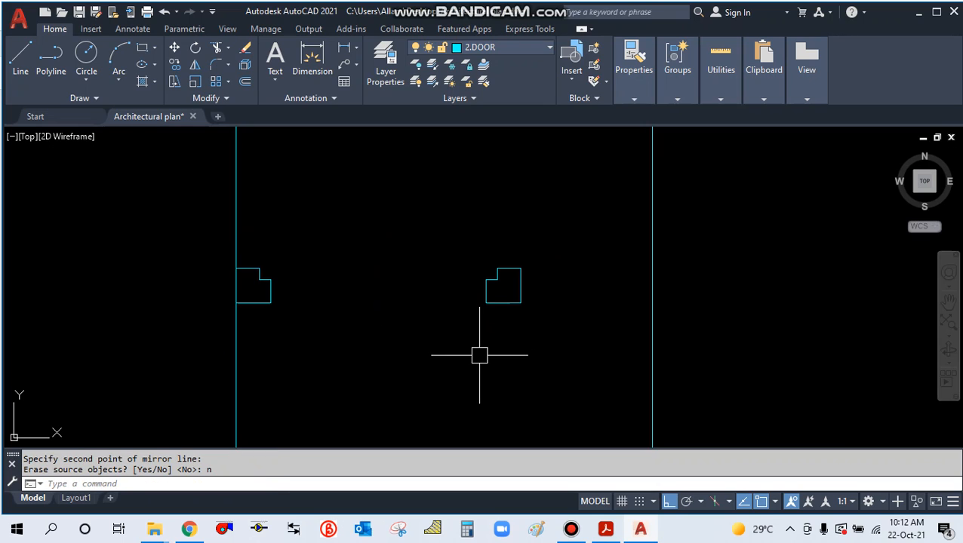
Move the mirrored jamb horizontally so its lower-right corner lies on the right construction line.
type("m")
key("Return")
left_click(432, 225)
left_click(583, 345)
key("Return")
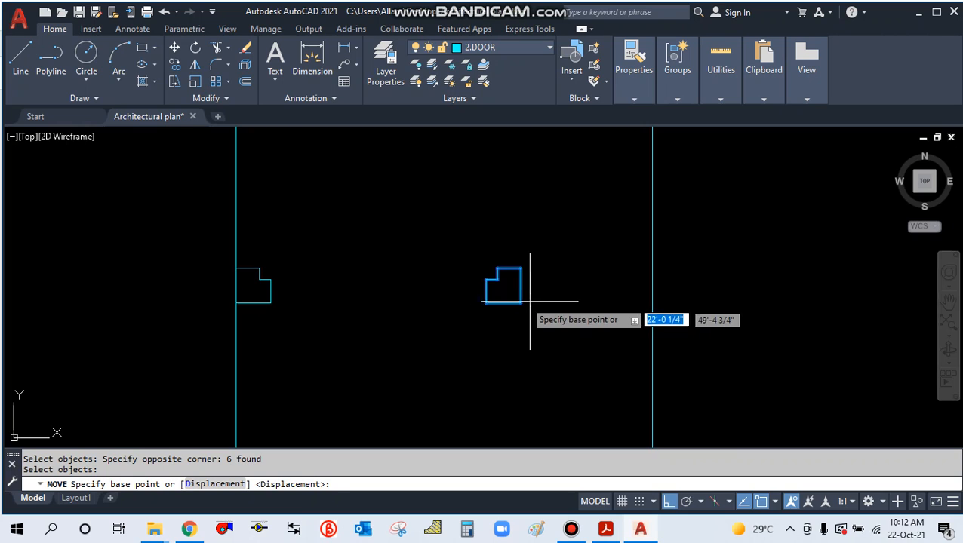
left_click(520, 302)
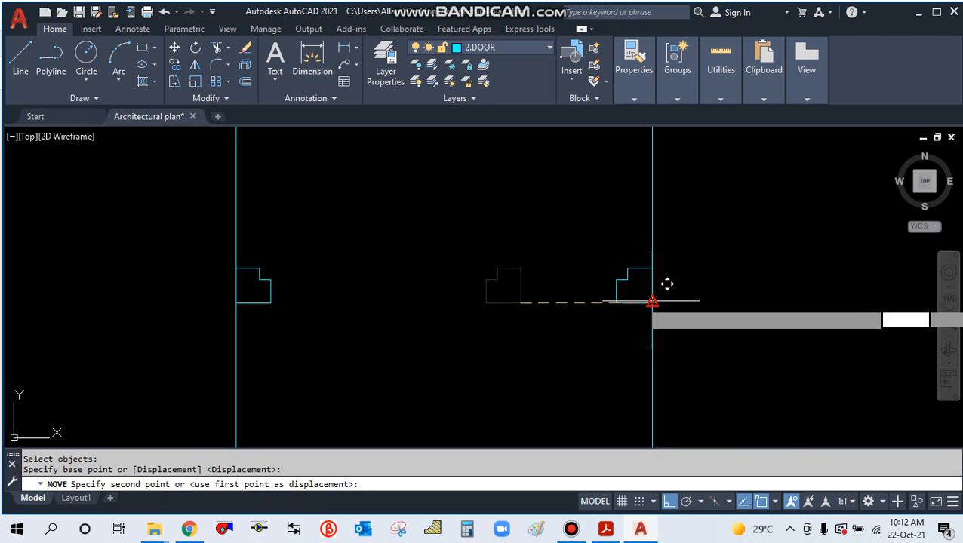
left_click(651, 300)
key("Escape")
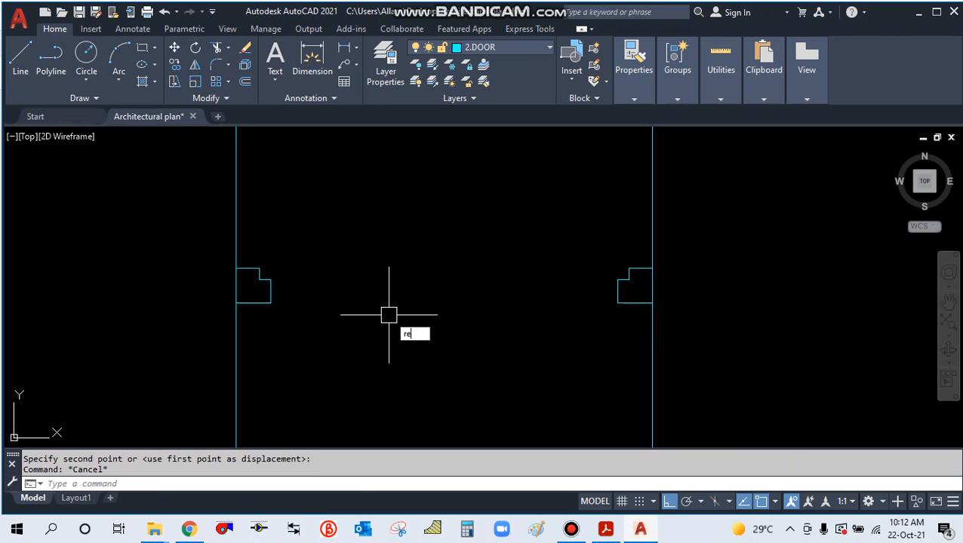
Draw the door leaf as a rectangle from the left jamb's upper notch corner to the right jamb's inner notch corner.
type("rec")
key("Return")
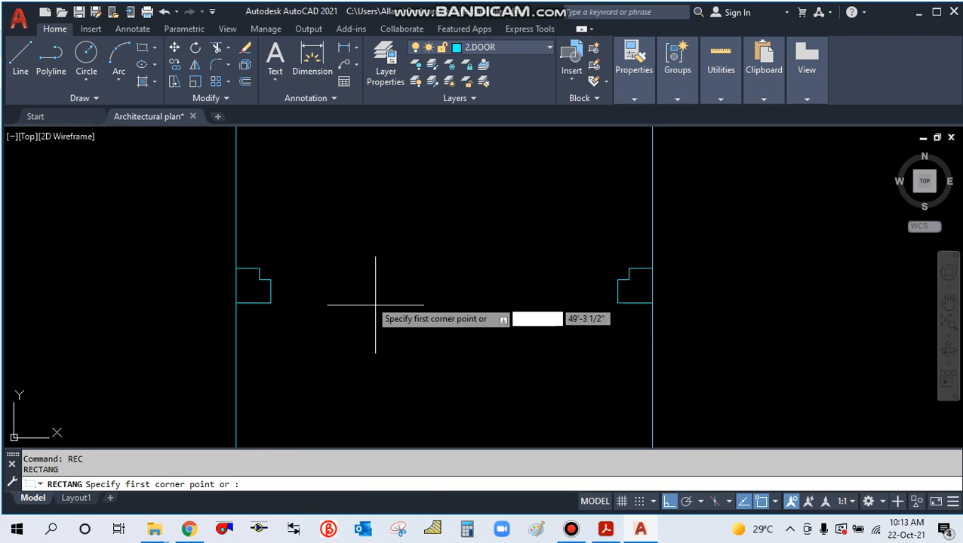
left_click(259, 268)
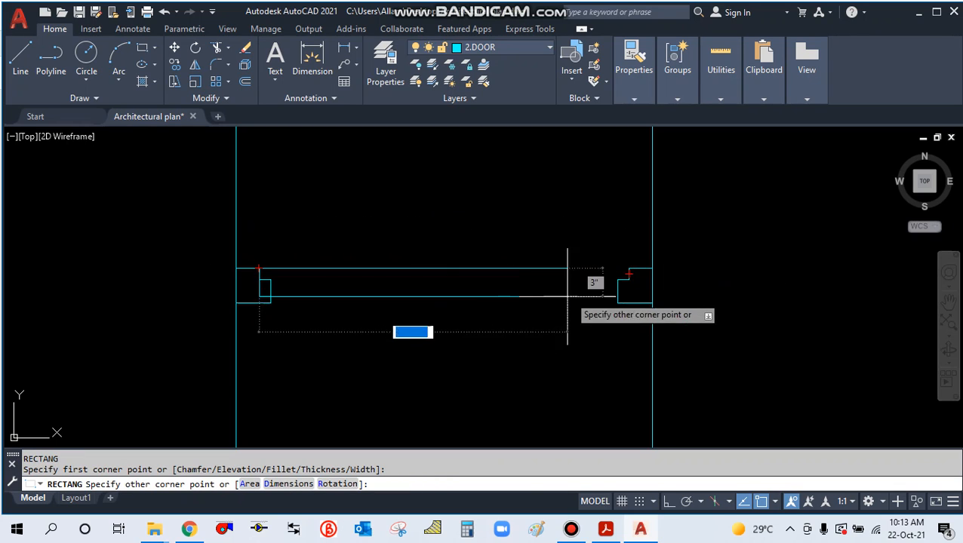
key("Escape")
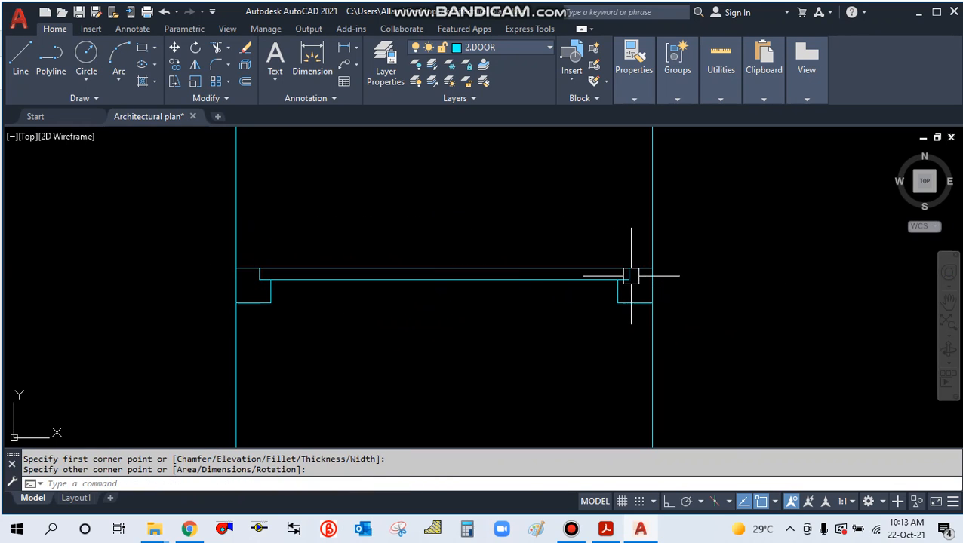
scroll(409, 358, "down", 2)
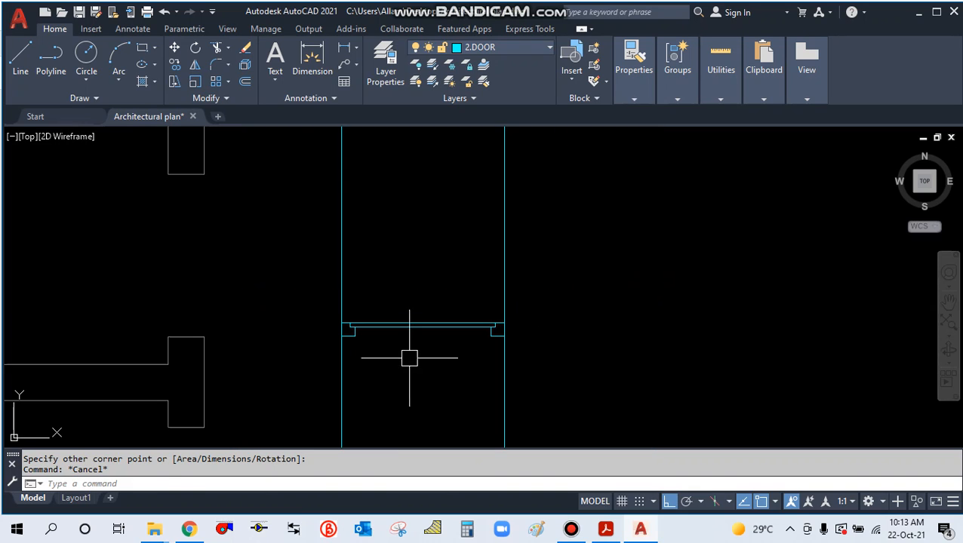
Erase the two vertical construction lines beside the door jambs.
left_click(566, 286)
left_click(281, 201)
key("Delete")
type("e")
key("Return")
scroll(361, 381, "up", 4)
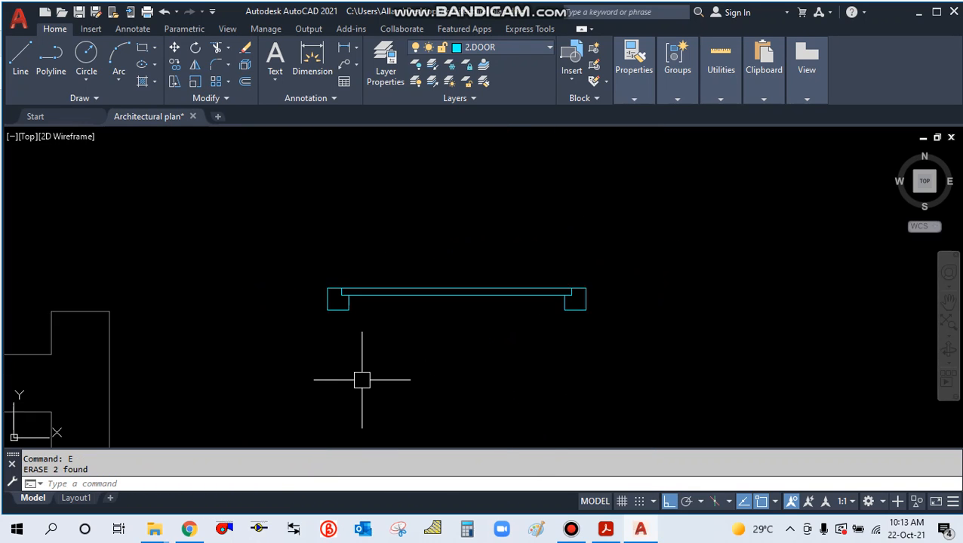
Rotate the door leaf 90° counterclockwise about its upper-left corner so it stands open on the left jamb.
type("ro")
key("Return")
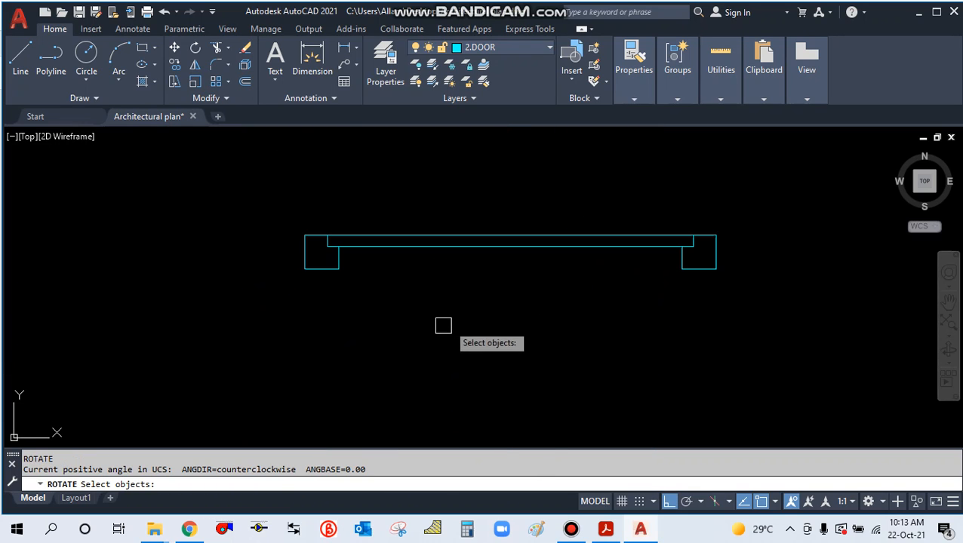
left_click(582, 239)
scroll(324, 254, "up", 1)
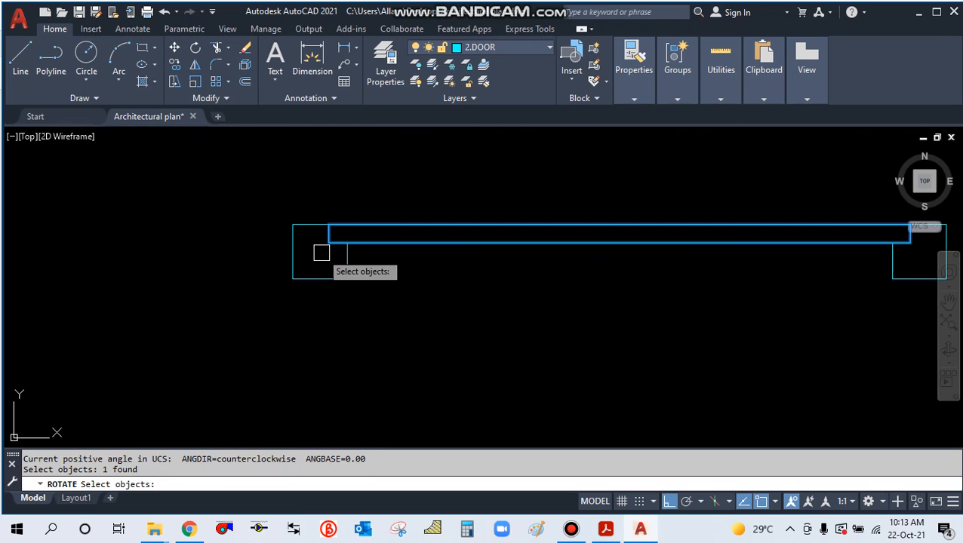
key("Return")
left_click(329, 224)
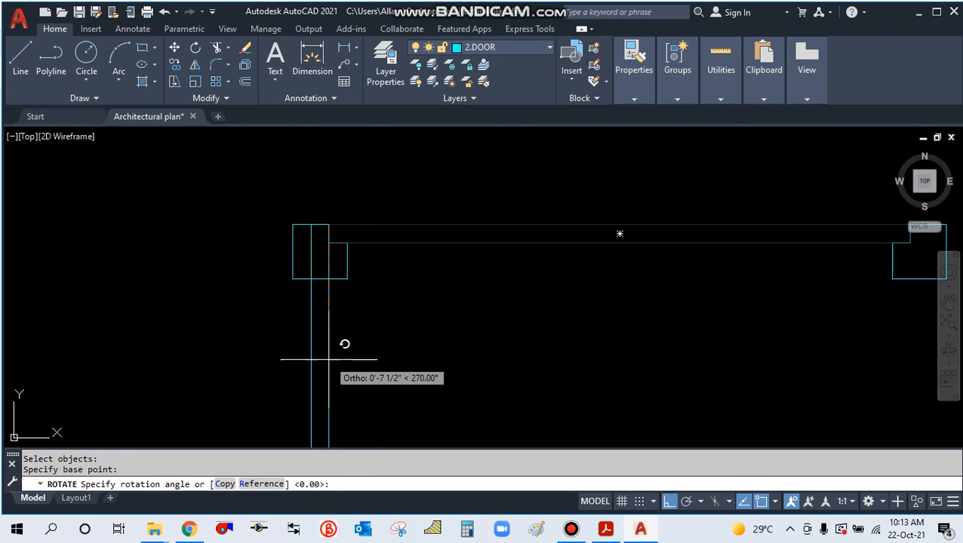
left_click(305, 178)
scroll(345, 333, "down", 2)
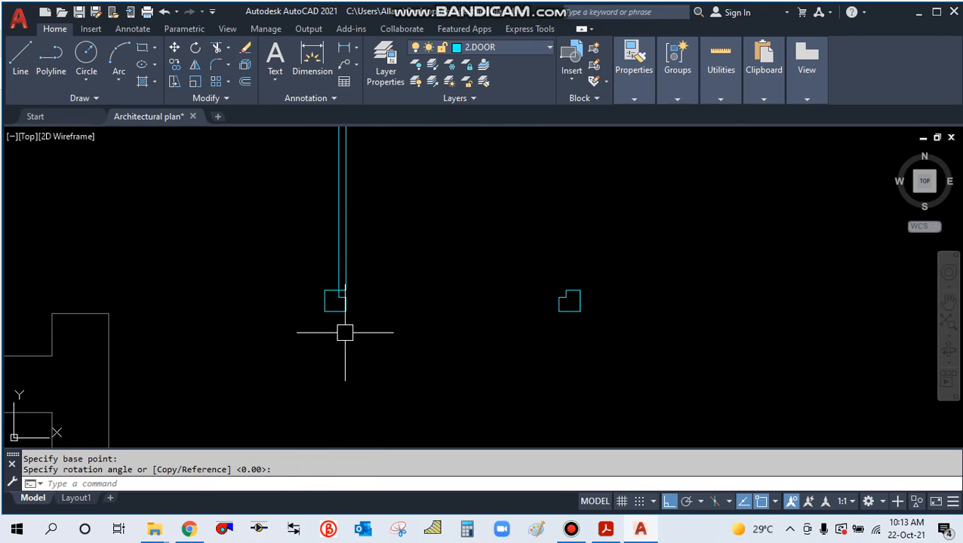
scroll(428, 320, "down", 3)
scroll(427, 302, "up", 2)
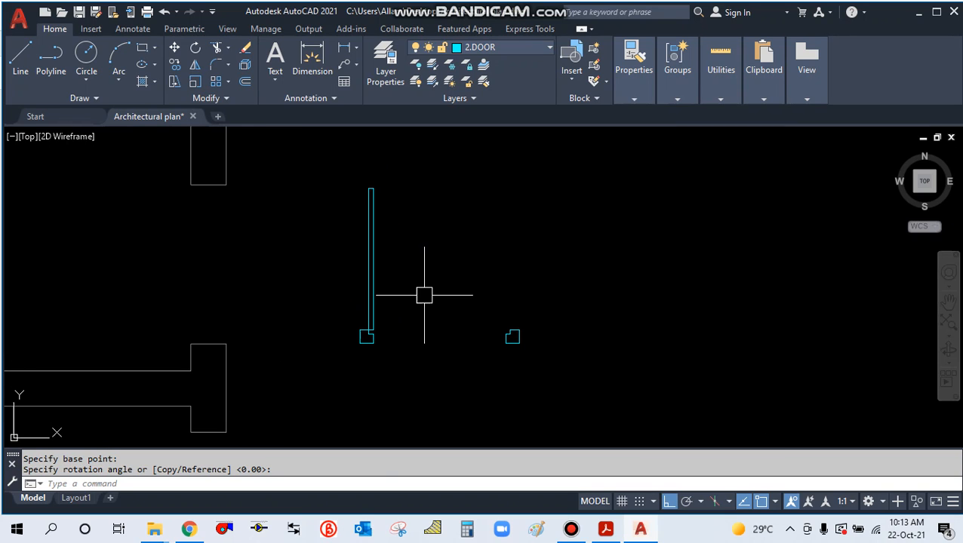
key("Return")
scroll(388, 260, "up", 2)
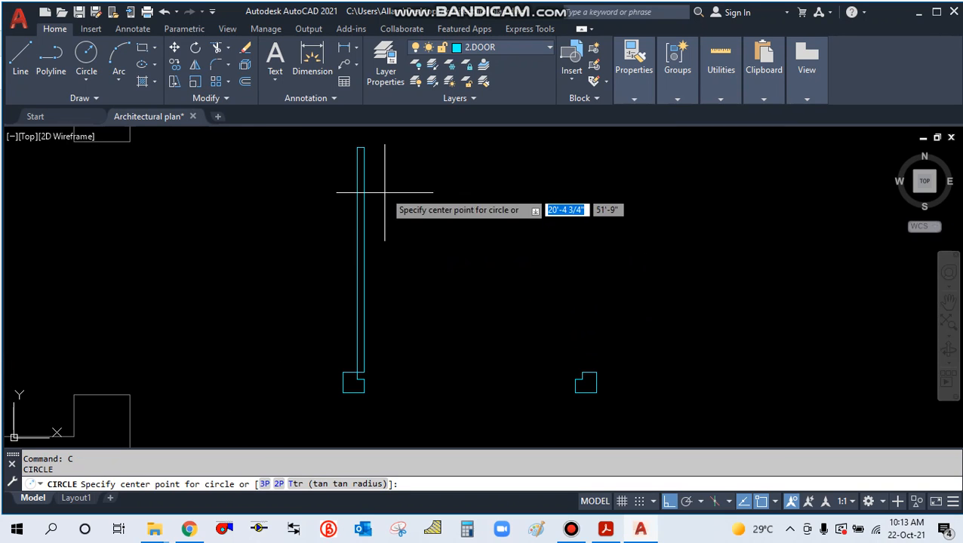
left_click(361, 149)
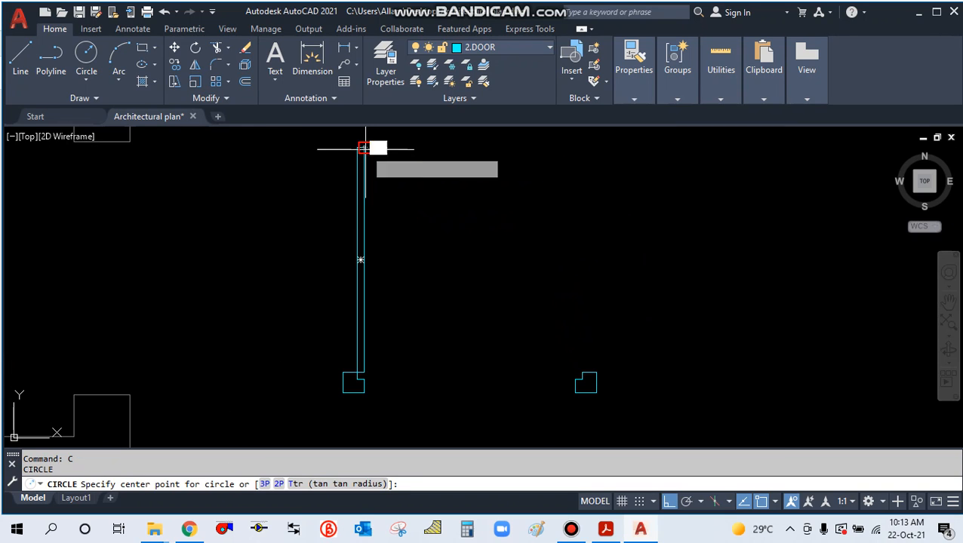
key("Escape")
Draw a circle centred on the open leaf's lower-left corner, with its radius reaching the leaf's upper-left corner.
scroll(361, 373, "up", 3)
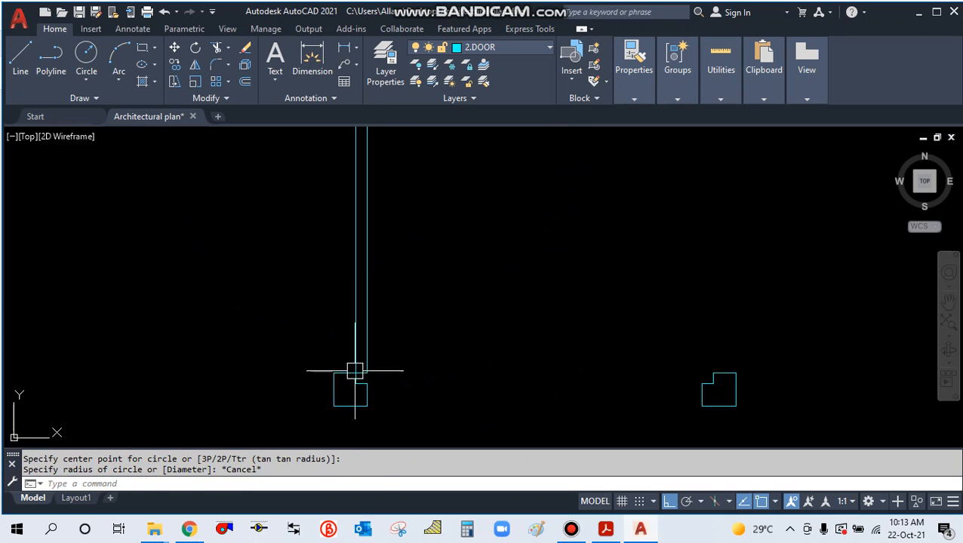
key("Return")
left_click(353, 373)
scroll(362, 370, "down", 5)
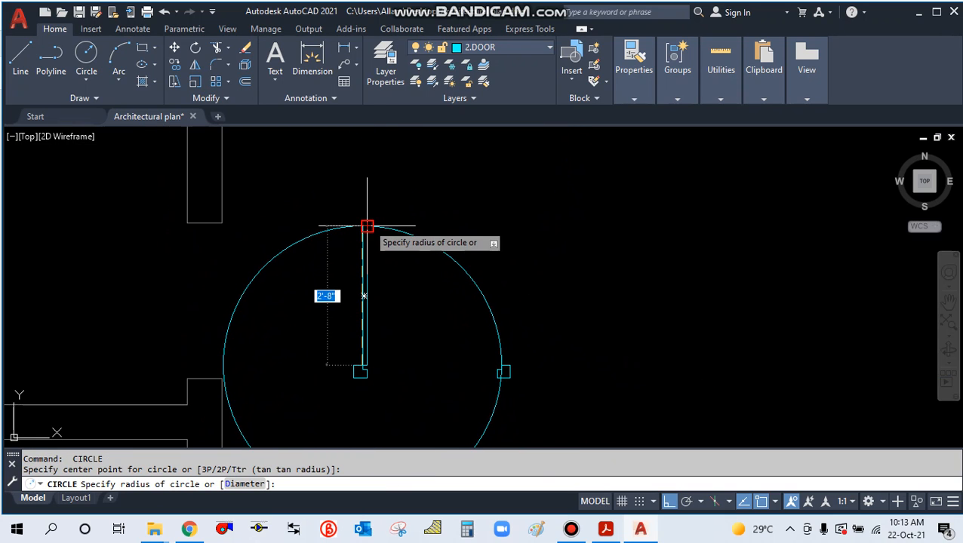
scroll(367, 226, "up", 4)
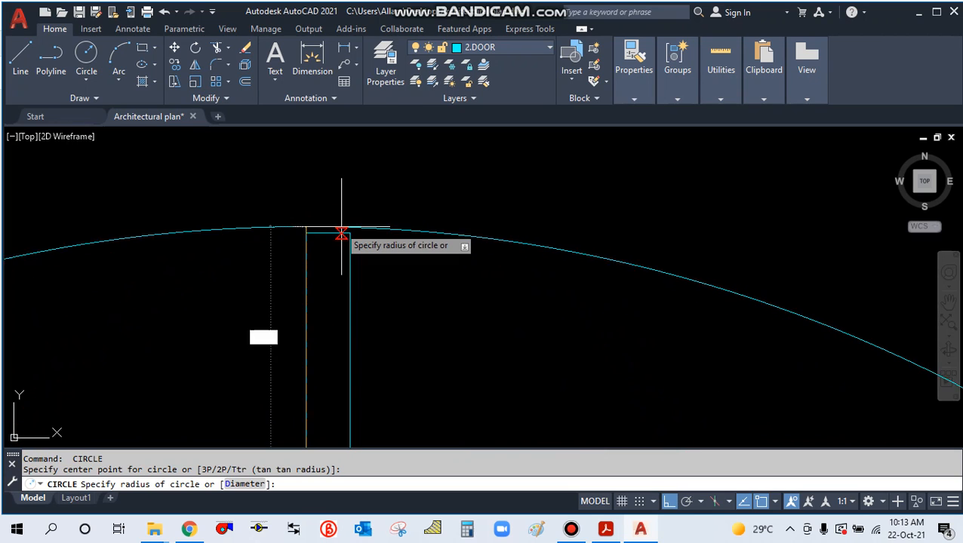
left_click(305, 233)
key("Escape")
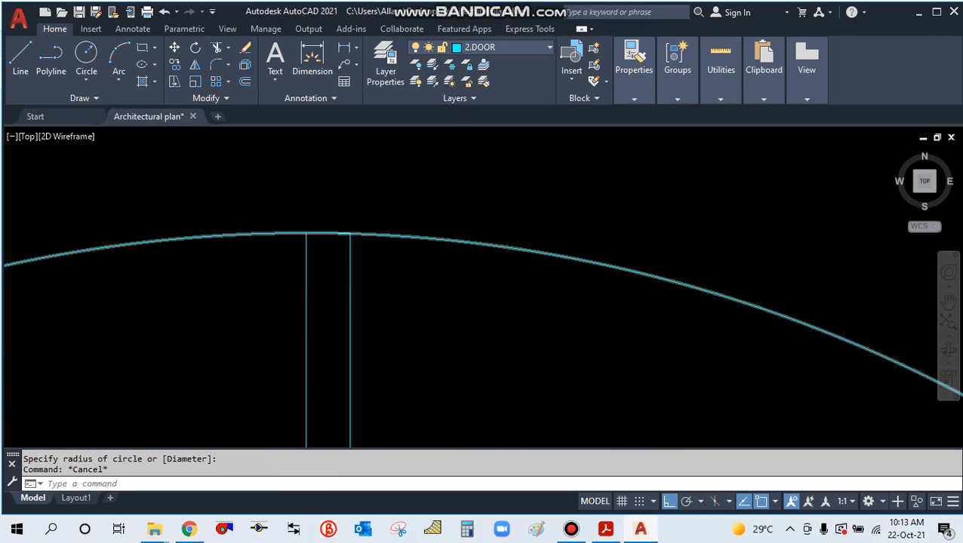
Trim the circle to a quarter swing arc from the leaf's top to the right jamb's notch.
scroll(453, 302, "down", 10)
scroll(458, 307, "up", 4)
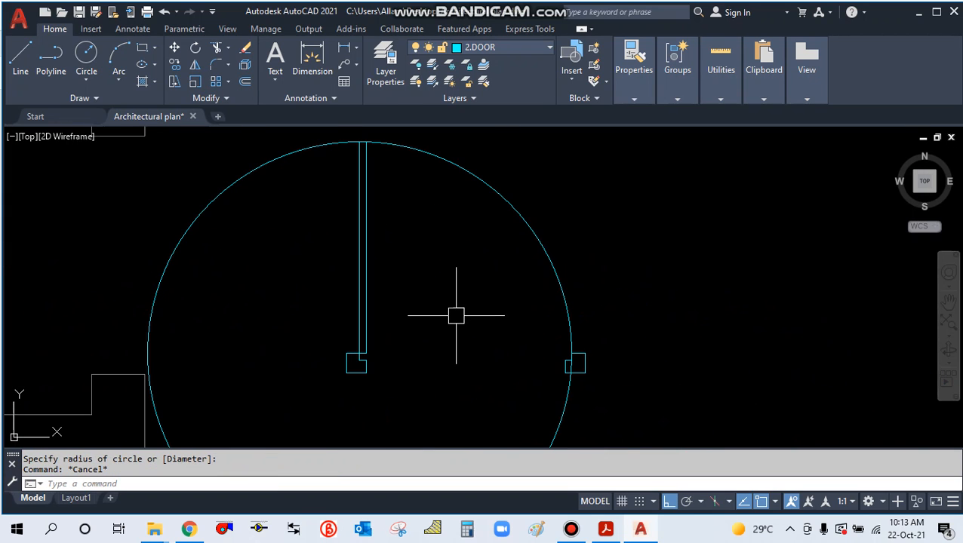
key("Return")
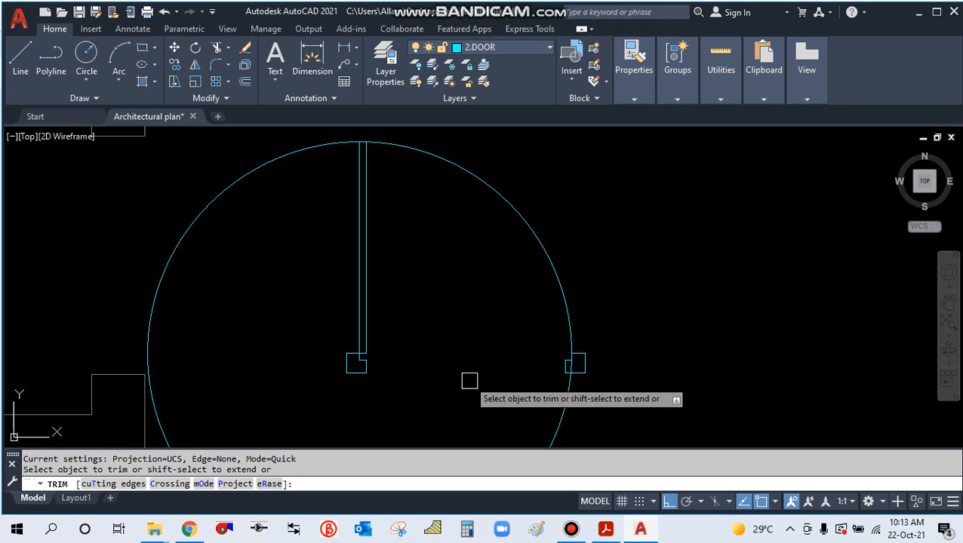
left_click(306, 152)
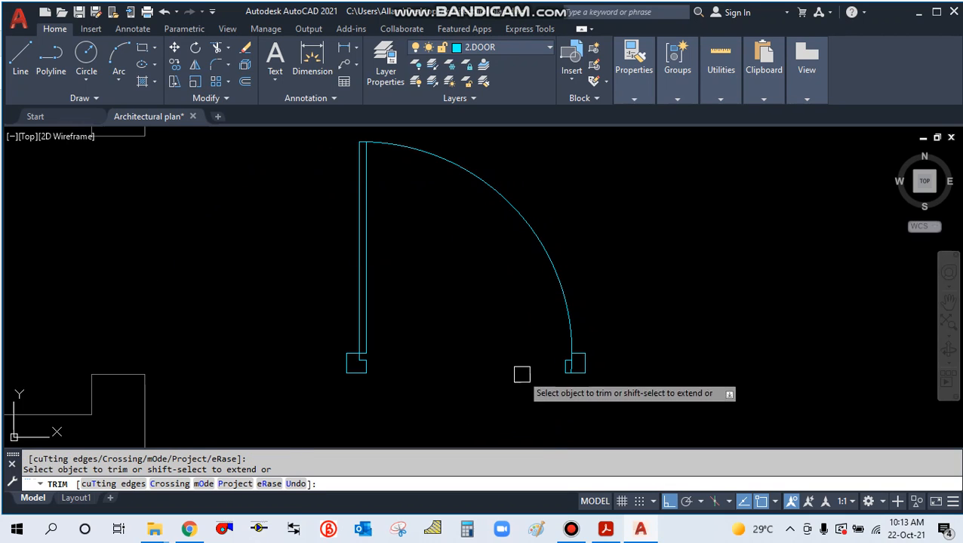
scroll(668, 393, "up", 6)
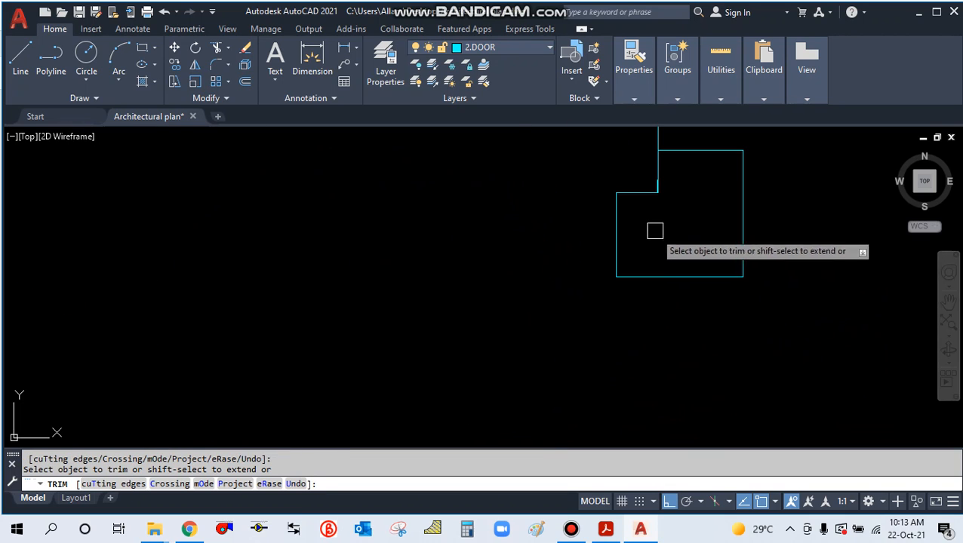
key("Escape")
Trim the small overlap where the swing arc meets the right jamb's notch.
scroll(652, 236, "up", 5)
key("Return")
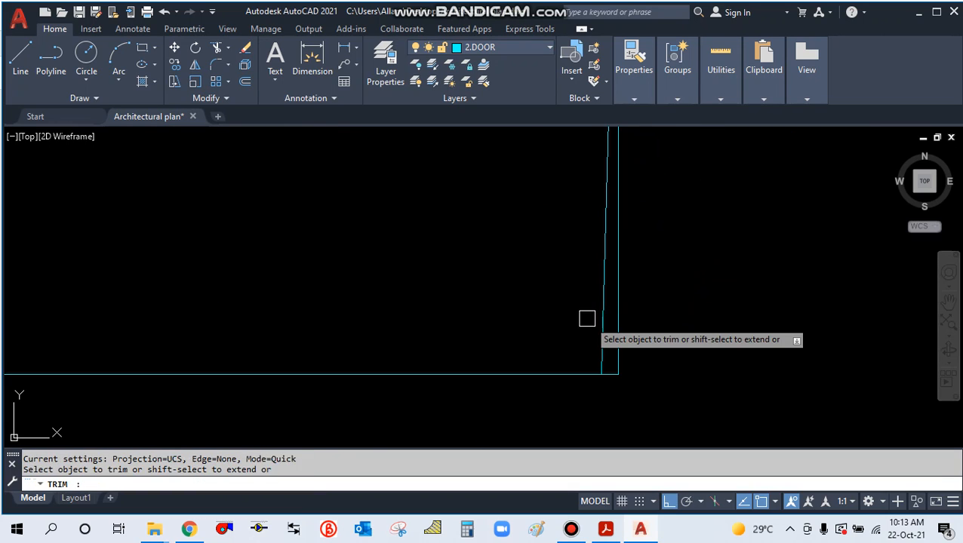
key("Escape")
scroll(604, 325, "down", 4)
scroll(602, 344, "down", 3)
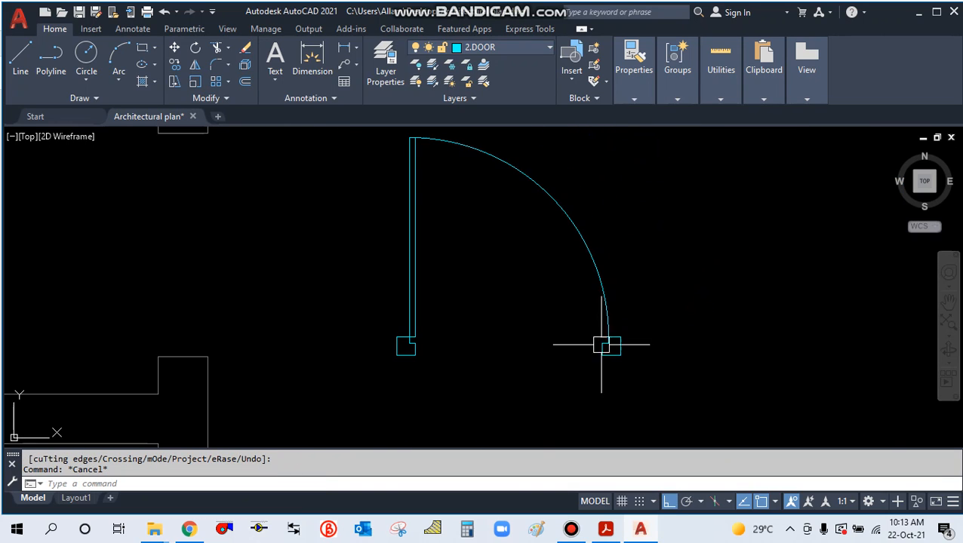
scroll(458, 321, "up", 6)
scroll(475, 322, "down", 3)
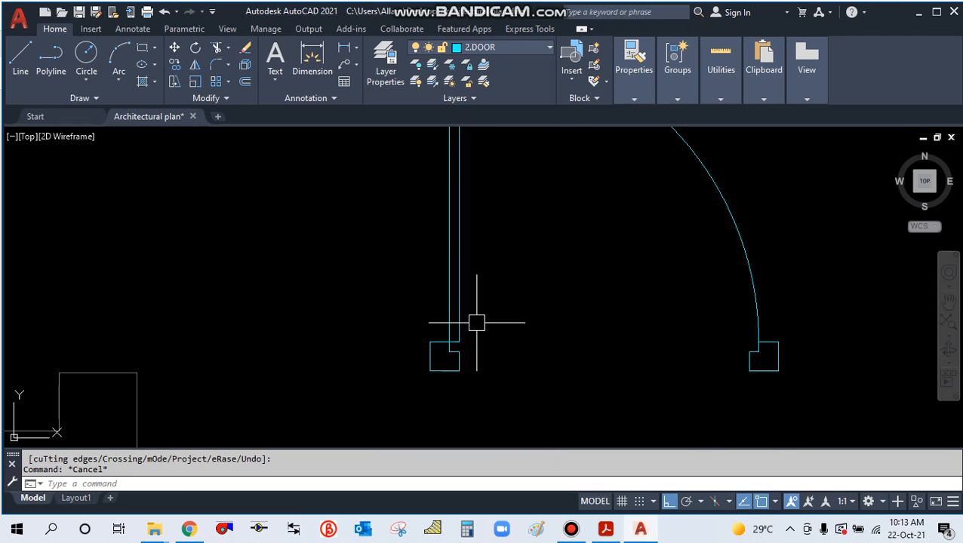
Trim the leaf's top edge and the stub of its right edge that protrude above the swing arc.
scroll(480, 259, "up", 7)
scroll(355, 242, "up", 5)
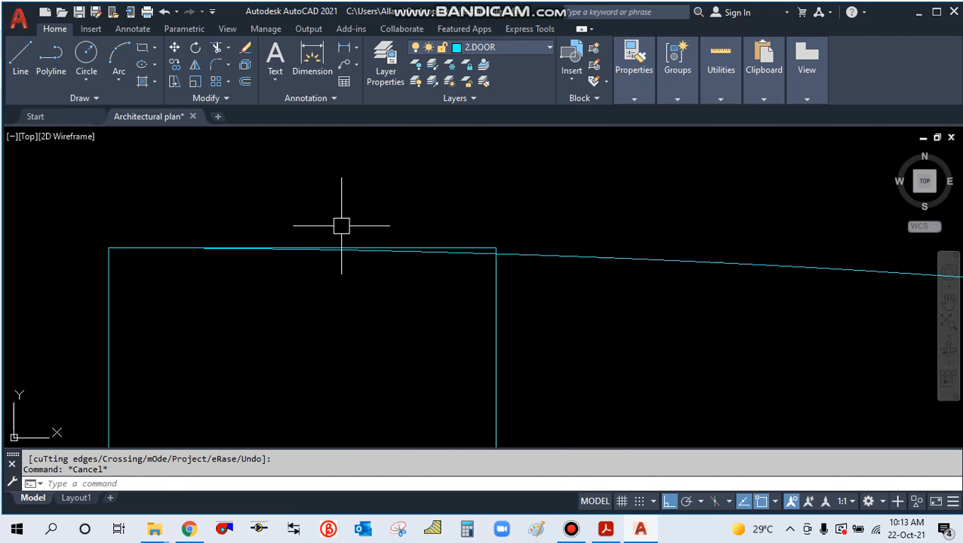
key("space")
left_click(527, 235)
left_click(528, 240)
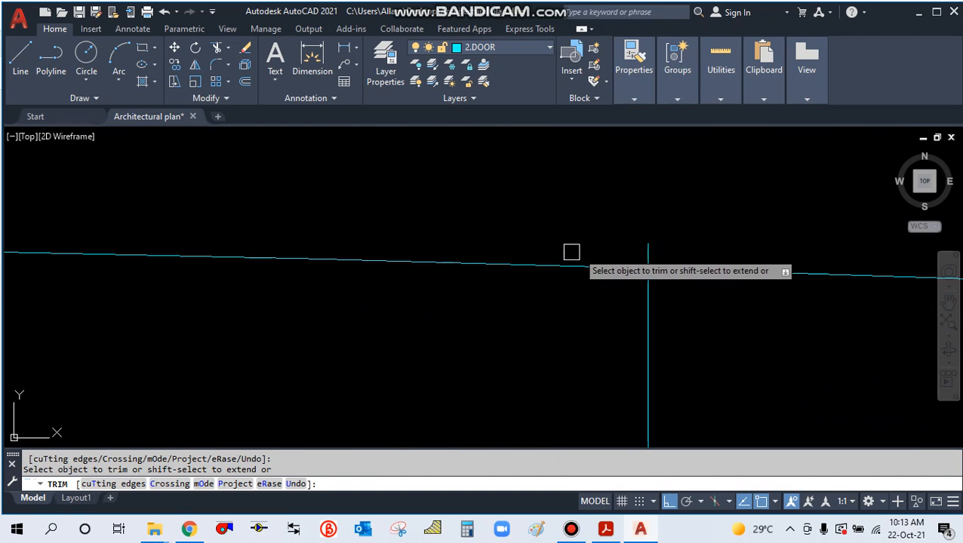
left_click(647, 252)
key("Escape")
scroll(432, 243, "down", 8)
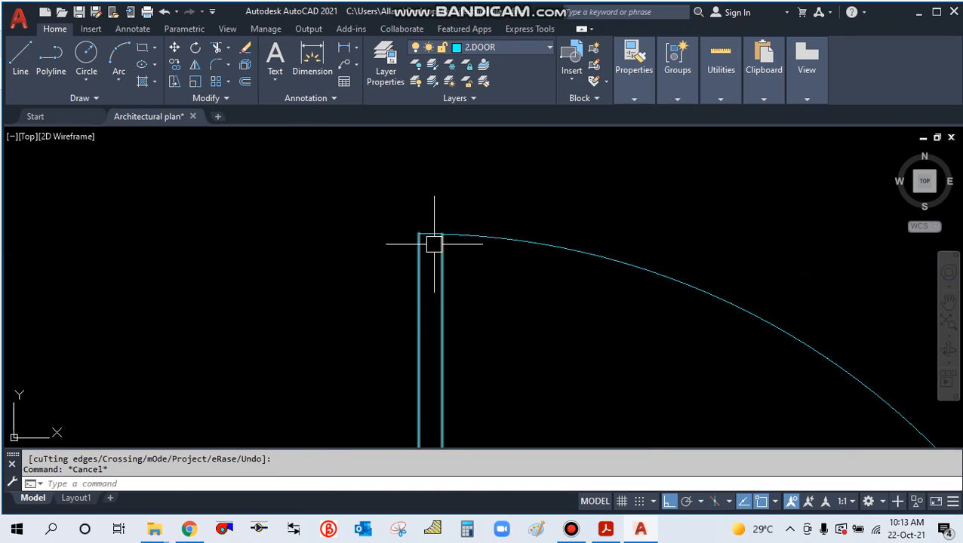
Check the overall door width with a linear dimension between the jambs' outer bottom corners, without placing it.
scroll(568, 322, "up", 2)
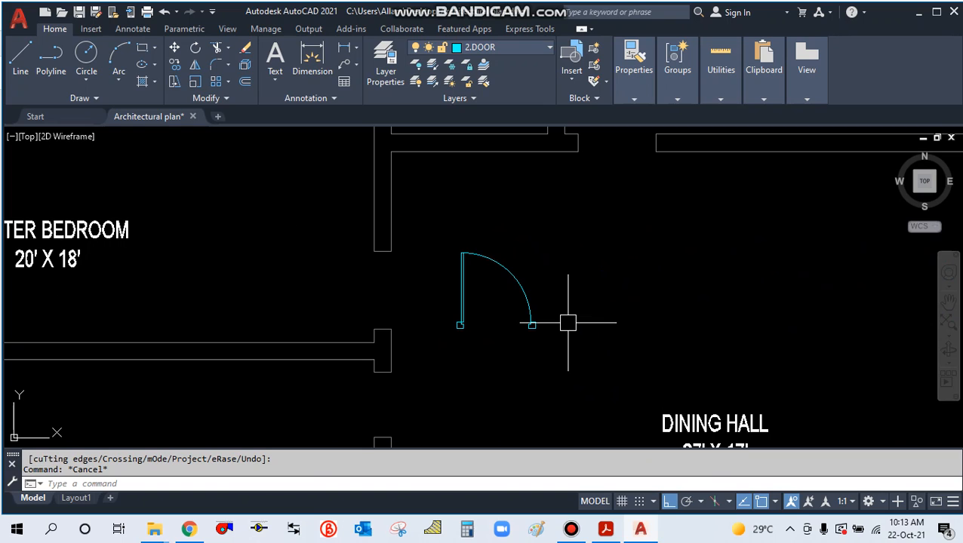
key("Return")
scroll(492, 389, "up", 4)
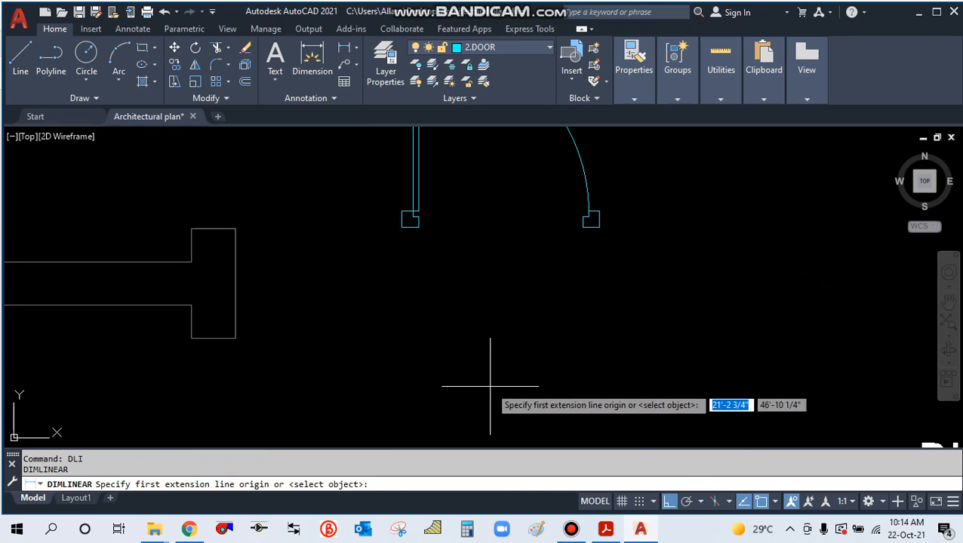
left_click(401, 228)
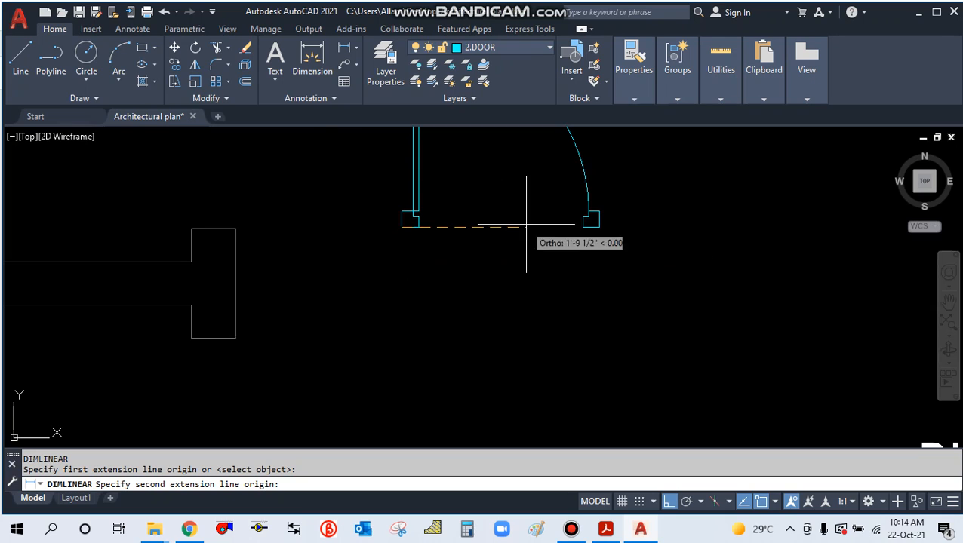
left_click(596, 224)
key("Escape")
scroll(493, 314, "down", 3)
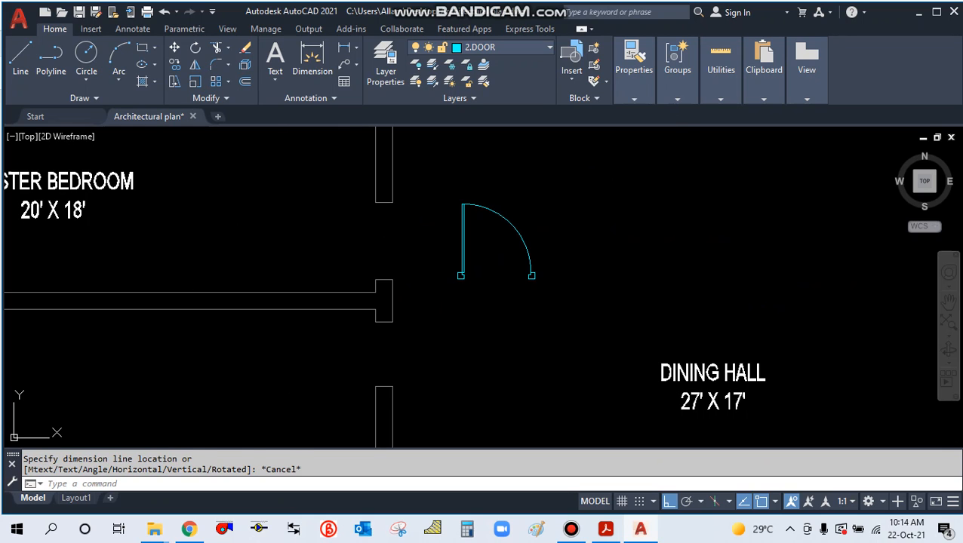
Start a block definition named D1 and select the whole door with its jambs, leaf and swing arc.
type("b")
key("Return")
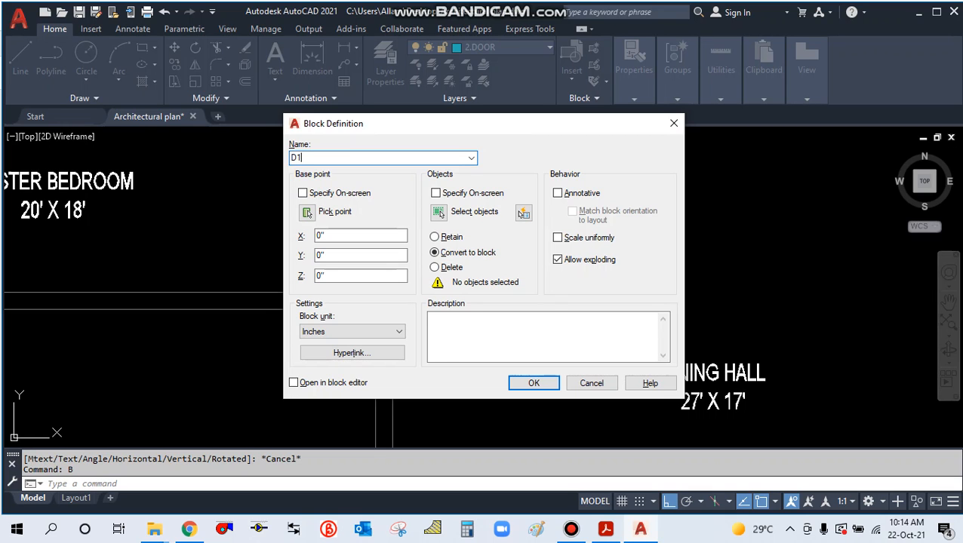
left_click(438, 213)
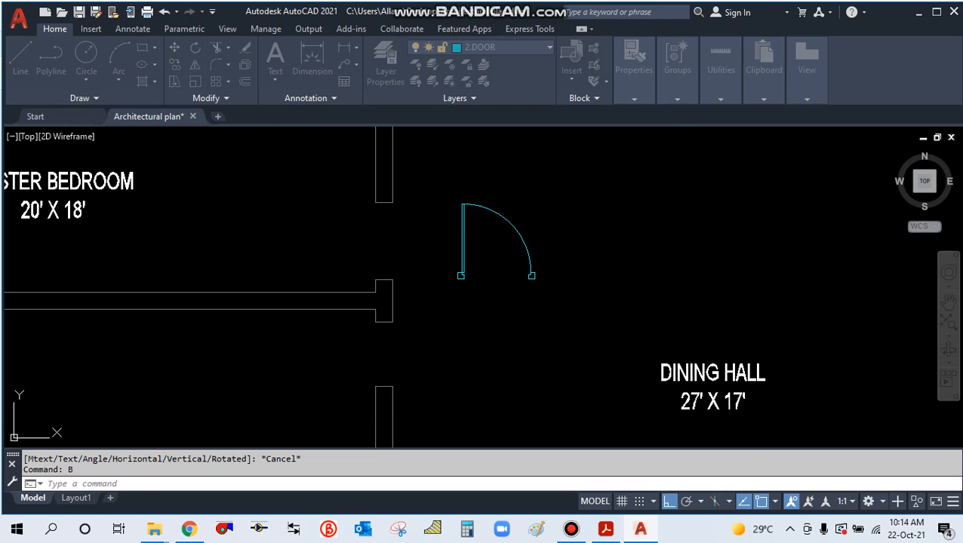
left_click(441, 183)
left_click(573, 333)
key("Return")
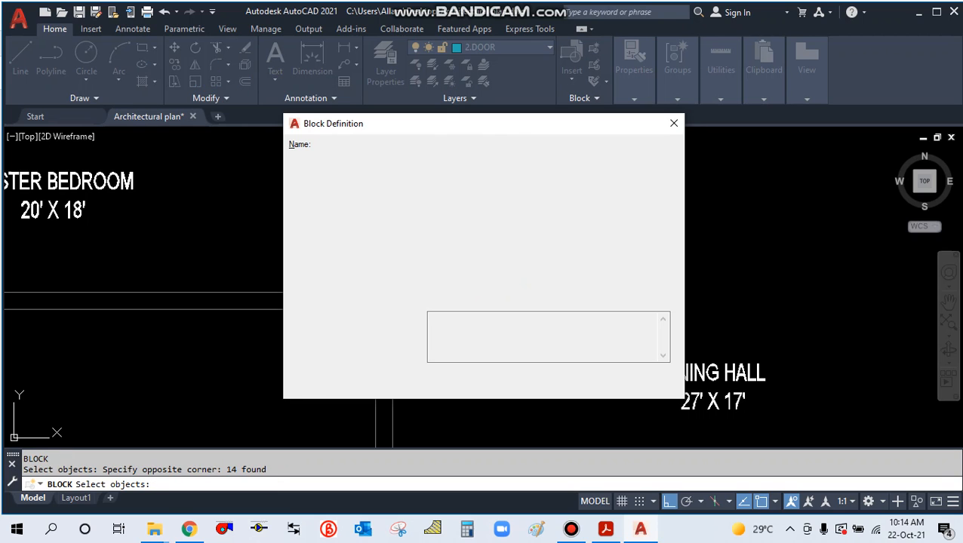
Set the block's base point at the midpoint of the left jamb's outer edge and create the block.
left_click(308, 212)
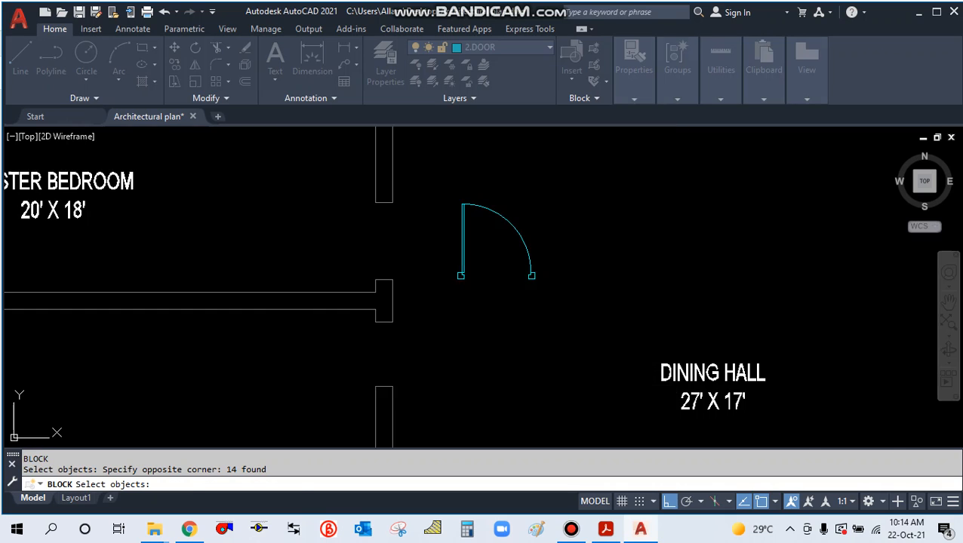
scroll(452, 275, "up", 5)
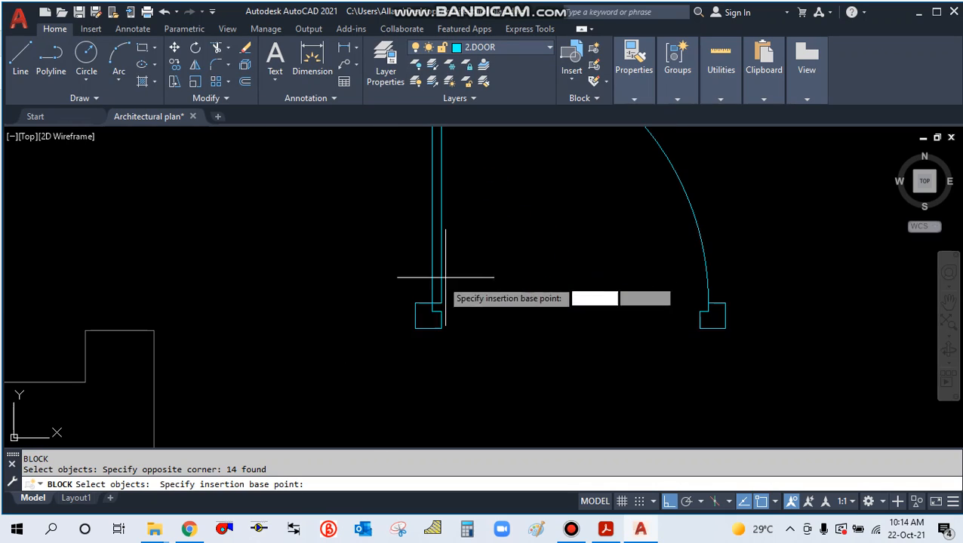
left_click(415, 315)
left_click(307, 213)
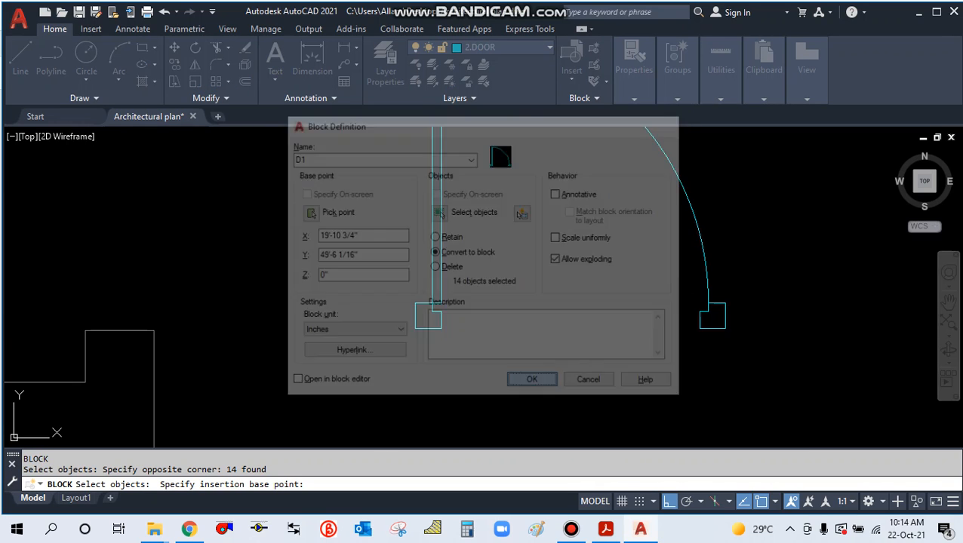
Rotate the D1 door block 90° about a point in the dining hall, so its leaf lies horizontal.
scroll(477, 344, "down", 5)
scroll(486, 338, "up", 4)
scroll(486, 339, "down", 4)
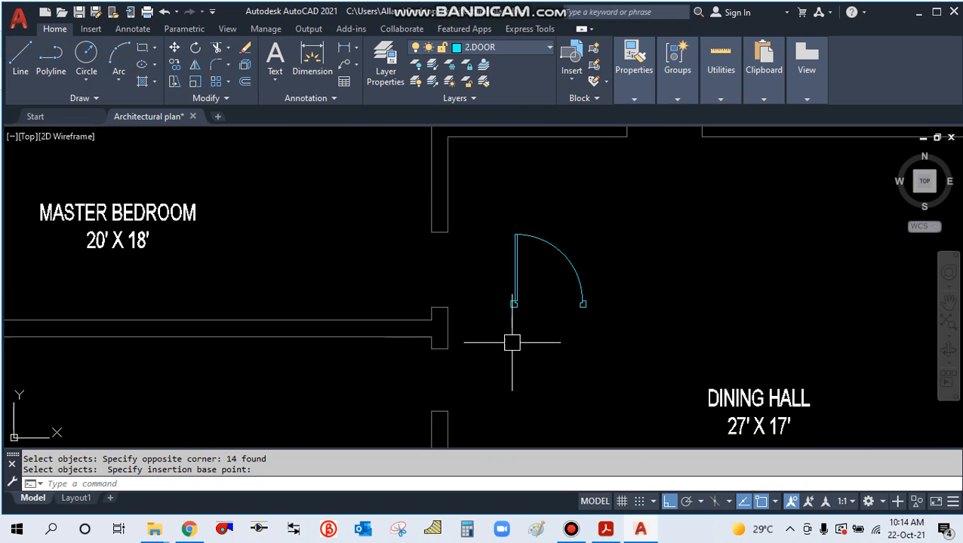
middle_click_drag(561, 327, 493, 324)
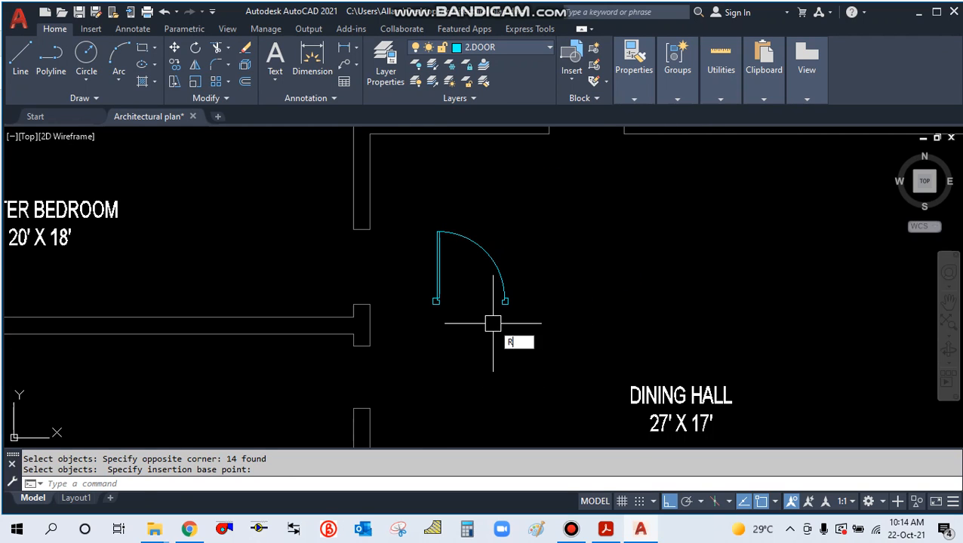
left_click(507, 301)
key("Return")
left_click(584, 300)
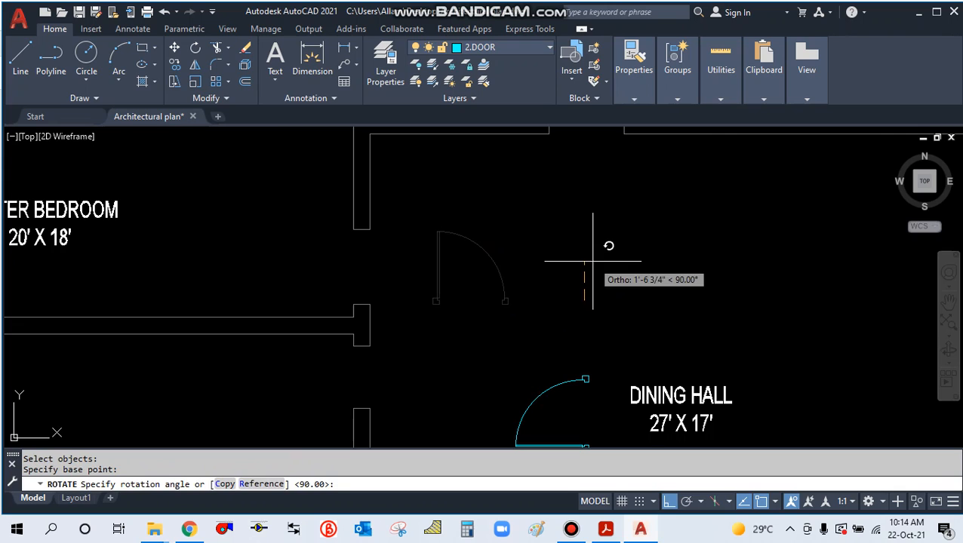
left_click(592, 260)
Move the door by the midpoint of its lower jamb's outer edge onto the wall end below the master bedroom opening.
scroll(556, 222, "down", 5)
scroll(530, 317, "up", 2)
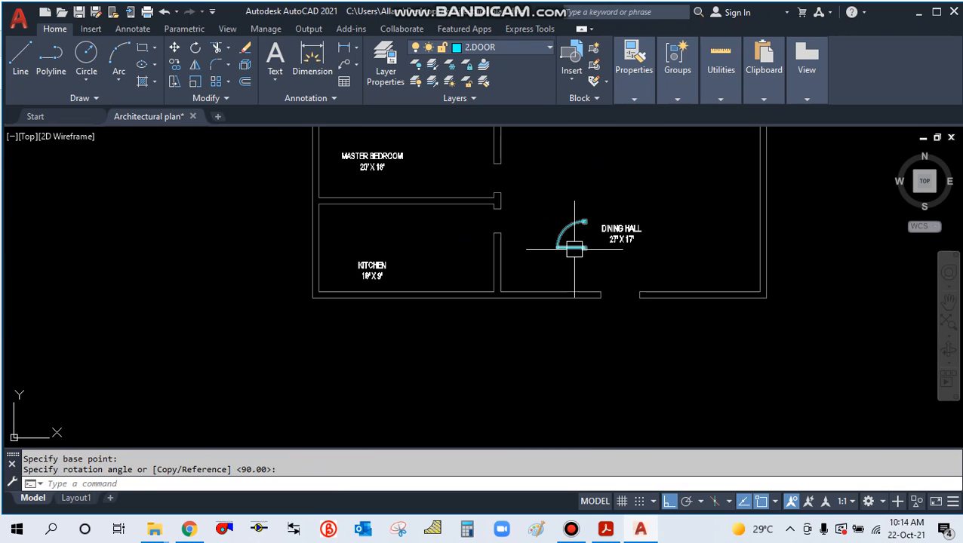
scroll(574, 236, "up", 5)
type("m")
key("Return")
left_click(569, 254)
key("Return")
scroll(570, 257, "up", 3)
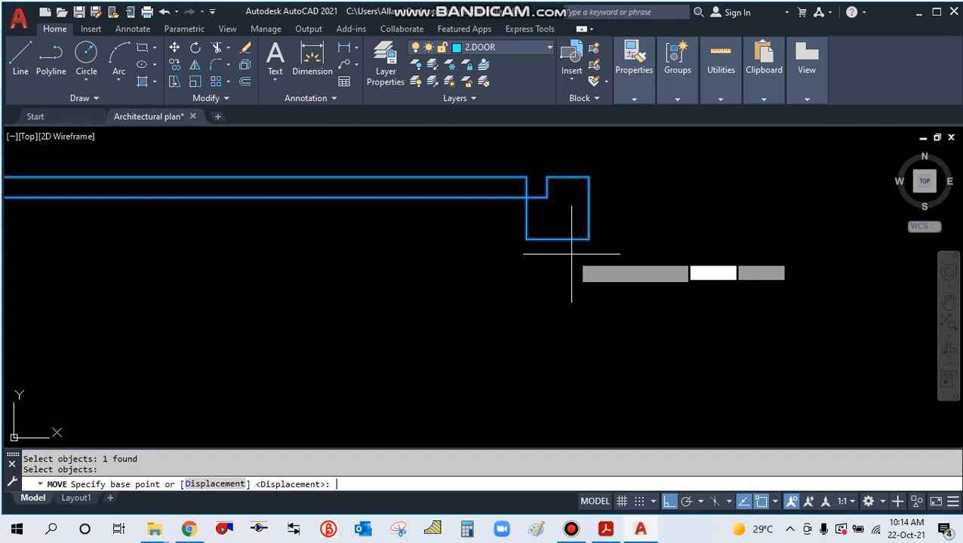
left_click(559, 240)
scroll(580, 323, "down", 5)
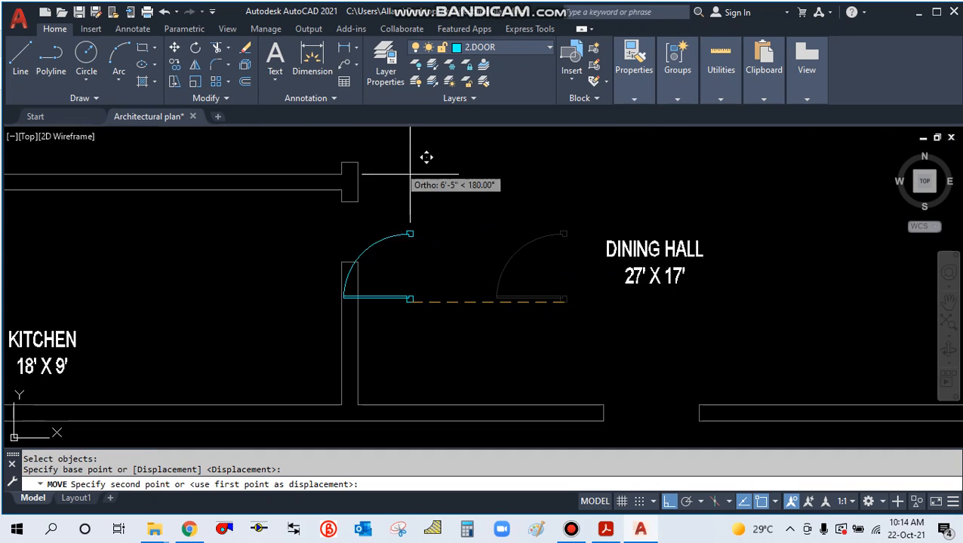
scroll(365, 154, "up", 4)
left_click(208, 161)
scroll(260, 183, "down", 6)
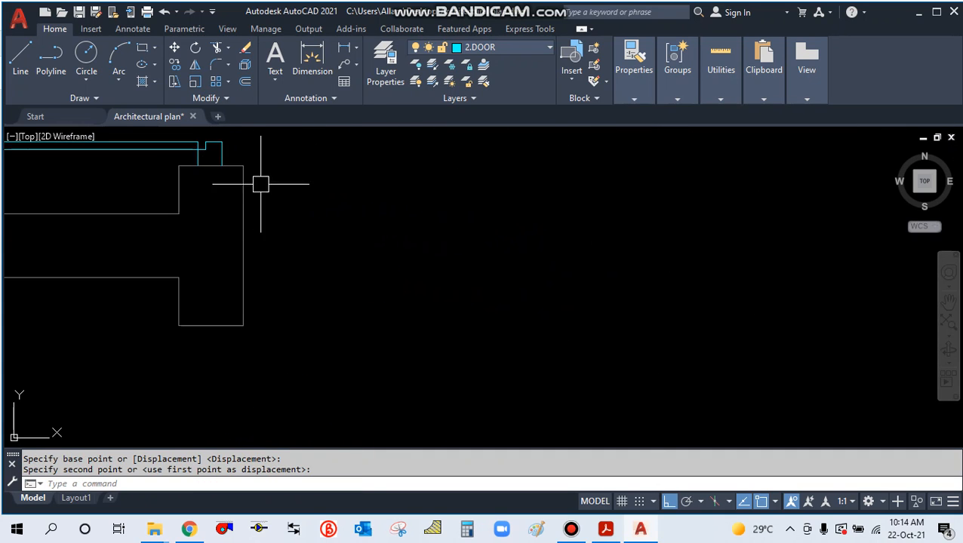
scroll(368, 191, "up", 4)
scroll(443, 281, "down", 8)
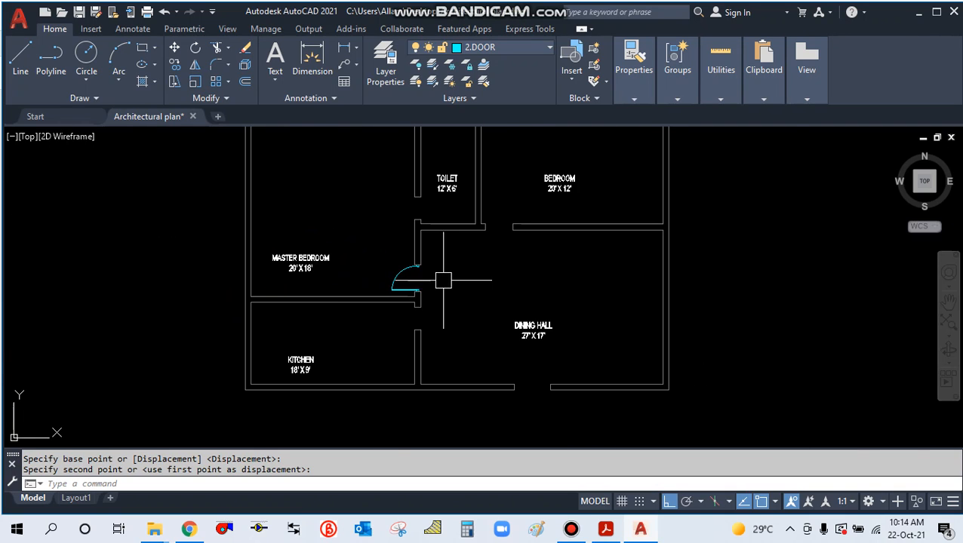
Copy the master bedroom door about 12' horizontally into the dining hall.
scroll(453, 272, "up", 3)
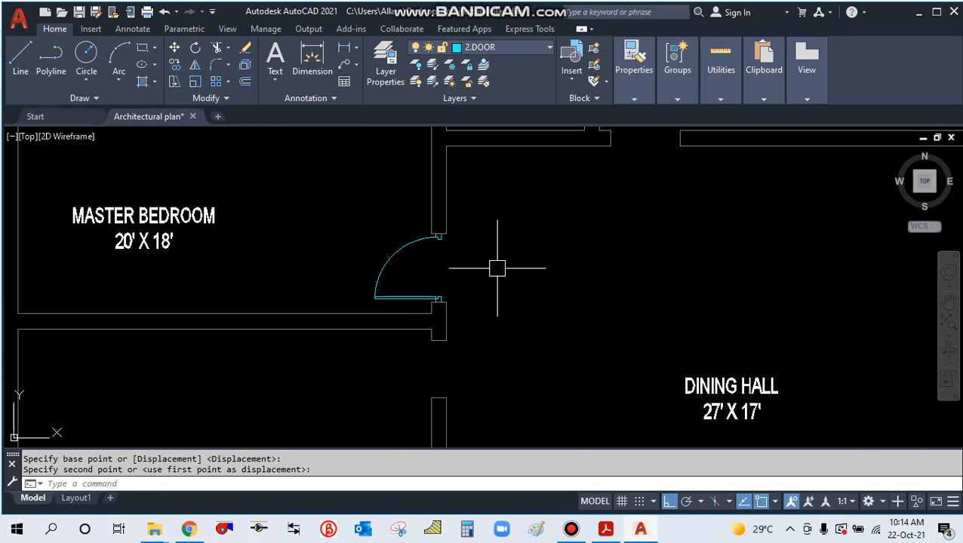
type("co")
key("Return")
left_click(392, 251)
key("Return")
left_click(439, 238)
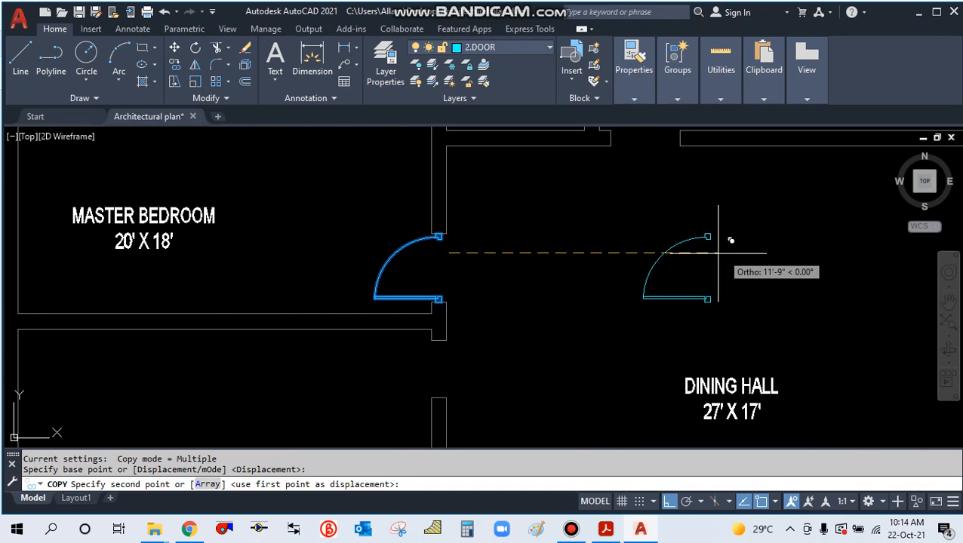
left_click(723, 237)
key("Escape")
Rotate the door copy in the dining hall by 270° so its leaf stands vertical.
type("RO")
key("Return")
scroll(573, 298, "down", 3)
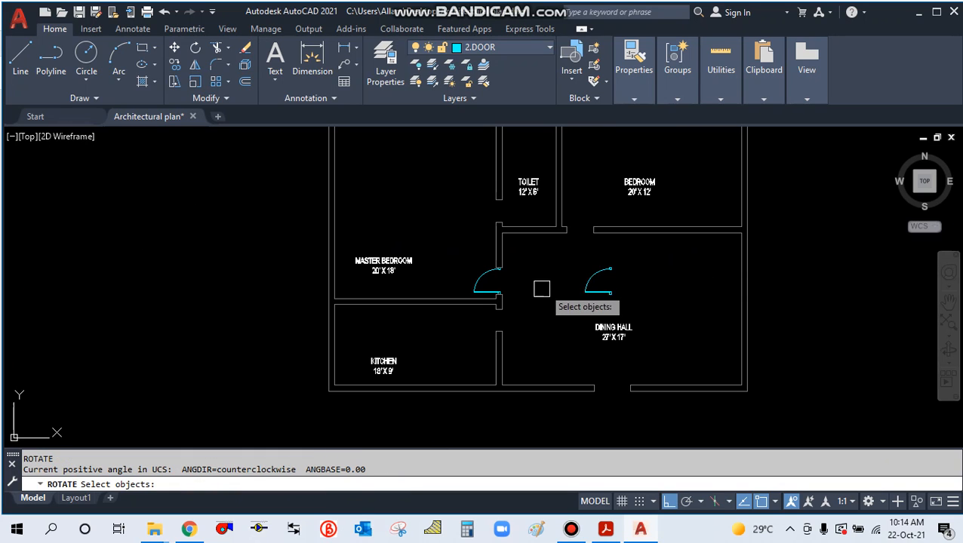
left_click(594, 277)
key("Return")
left_click(634, 269)
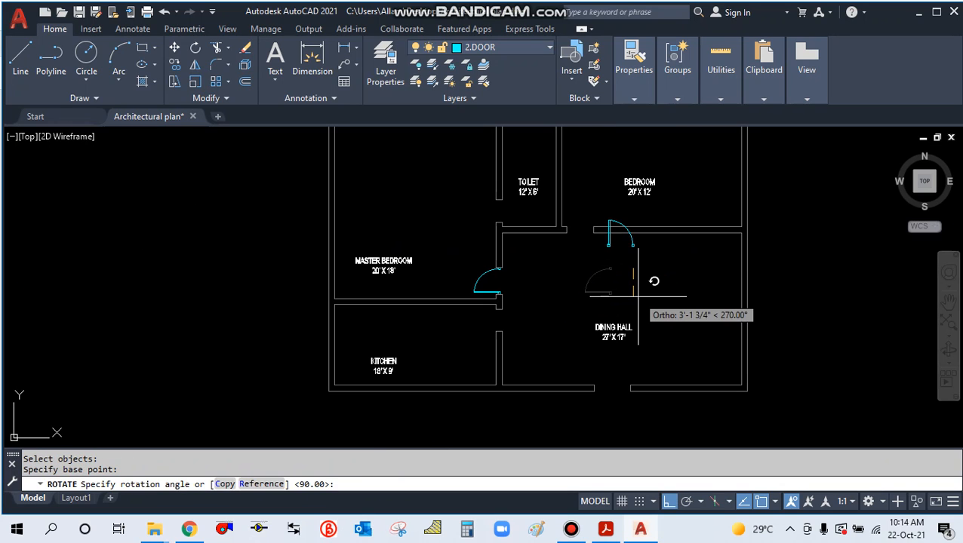
left_click(638, 297)
Move the rotated door by the midpoint of its left jamb's outer edge to the midpoint of the bedroom opening's left wall end.
scroll(619, 242, "up", 5)
type("M")
key("Return")
left_click(620, 297)
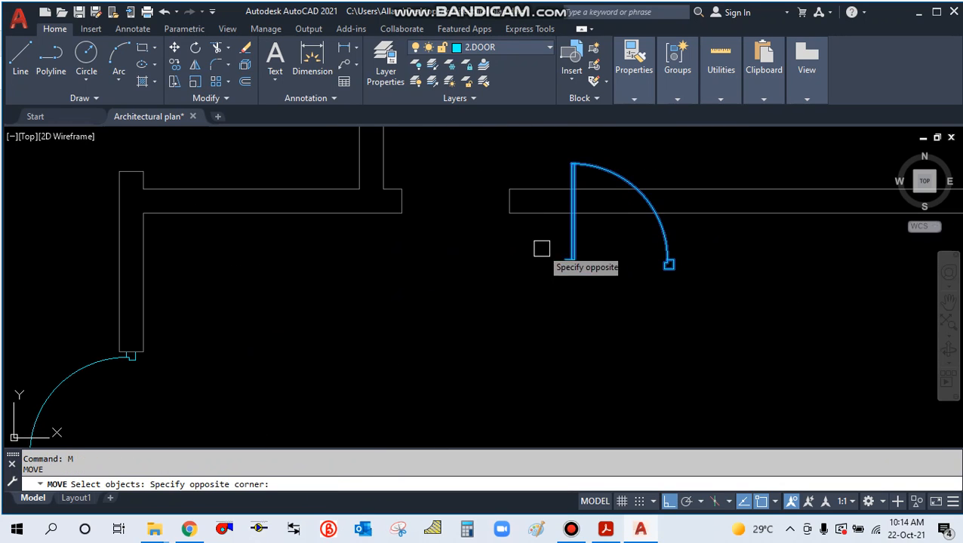
left_click(542, 246)
key("Return")
scroll(645, 279, "up", 3)
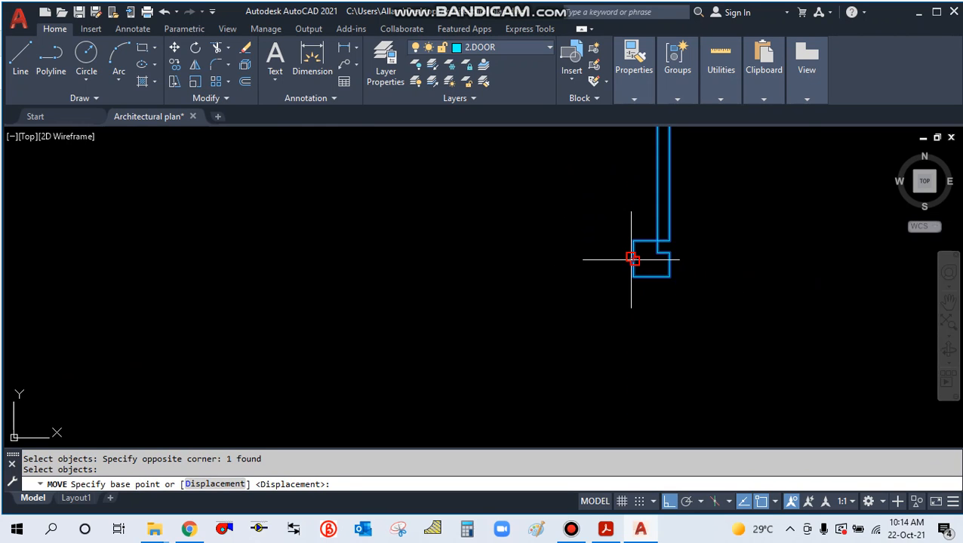
left_click(632, 258)
scroll(596, 219, "down", 3)
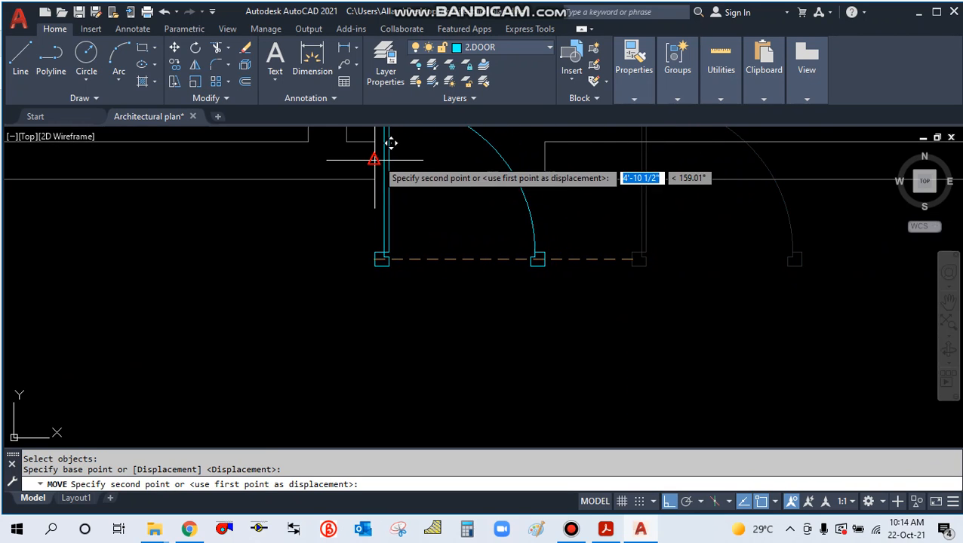
key("Escape")
Inspect the two placed doors and the kitchen and toilet openings that still lack a door.
scroll(507, 261, "down", 6)
scroll(483, 265, "up", 4)
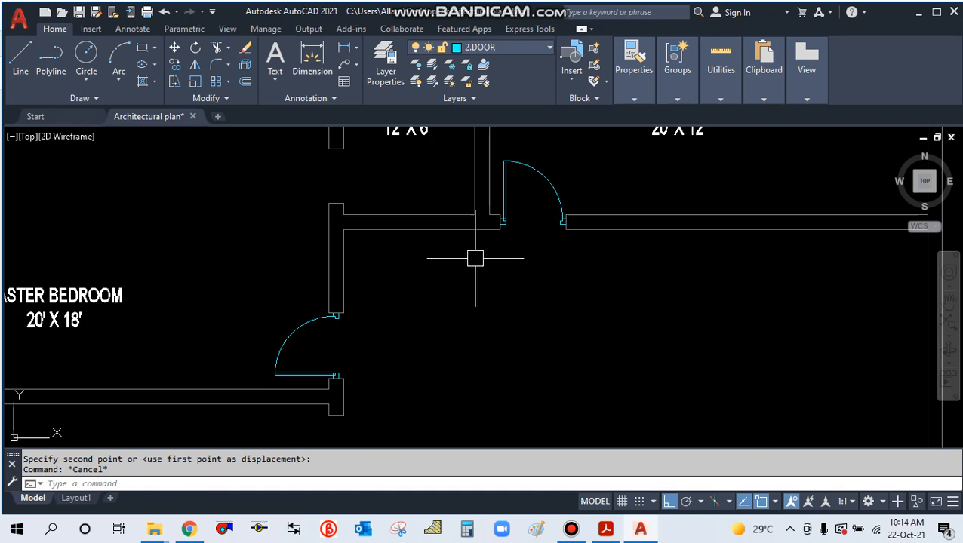
scroll(546, 161, "down", 4)
scroll(474, 252, "up", 5)
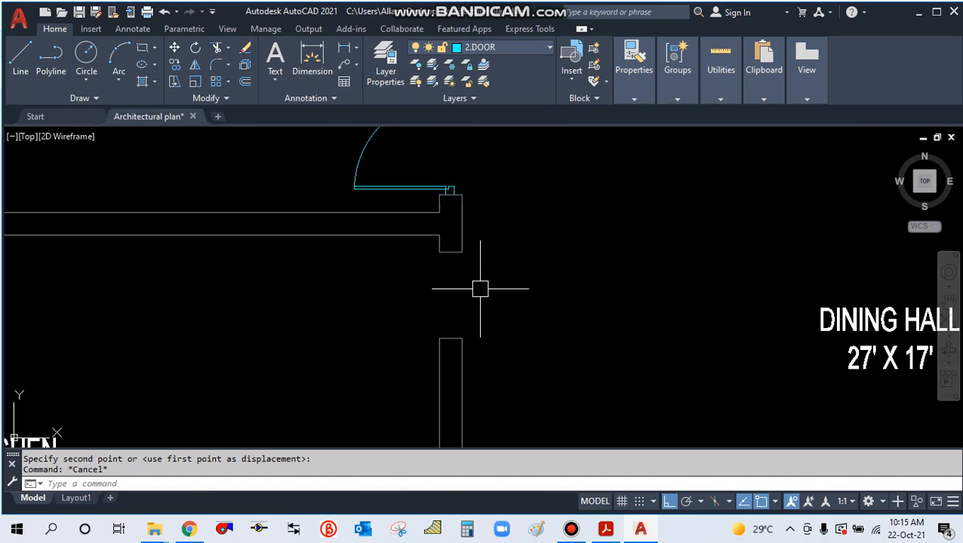
scroll(474, 252, "down", 4)
scroll(486, 253, "down", 2)
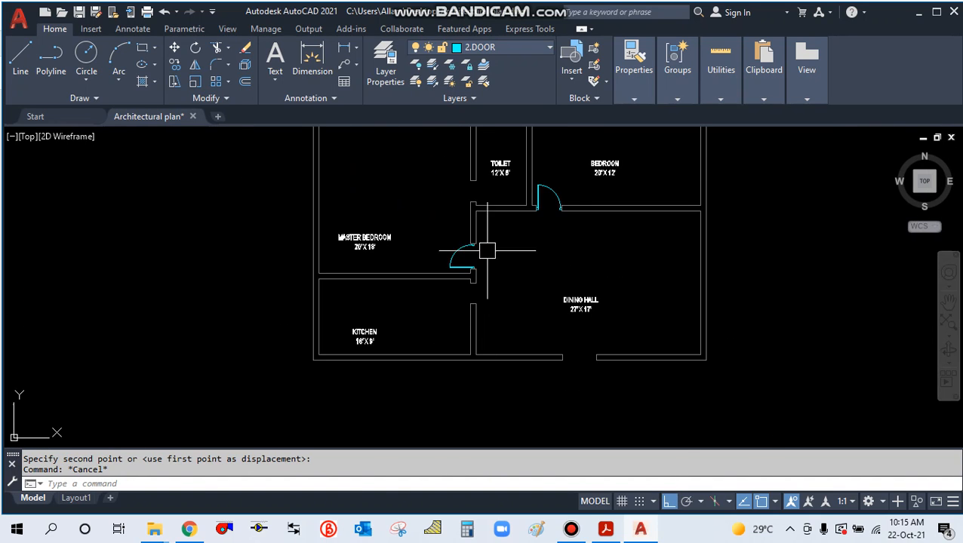
scroll(490, 189, "up", 5)
scroll(450, 283, "down", 4)
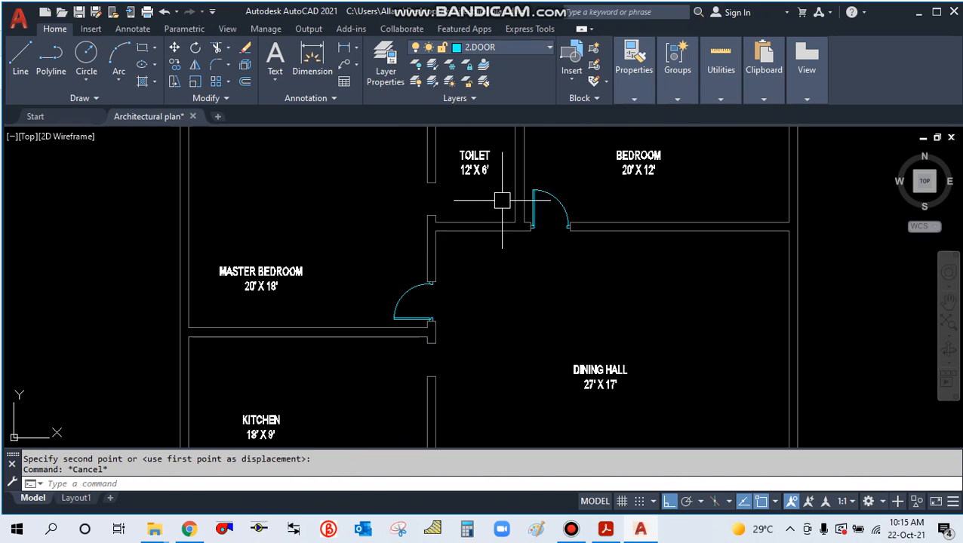
scroll(502, 200, "down", 5)
scroll(502, 213, "up", 5)
Copy the bedroom door straight down into the dining hall.
type("o")
key("Return")
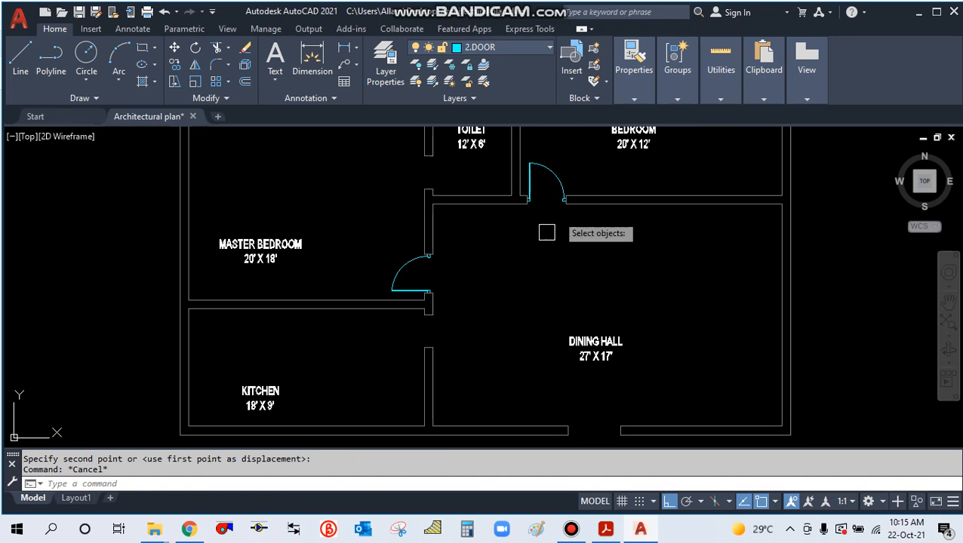
left_click(538, 195)
key("Return")
left_click(498, 243)
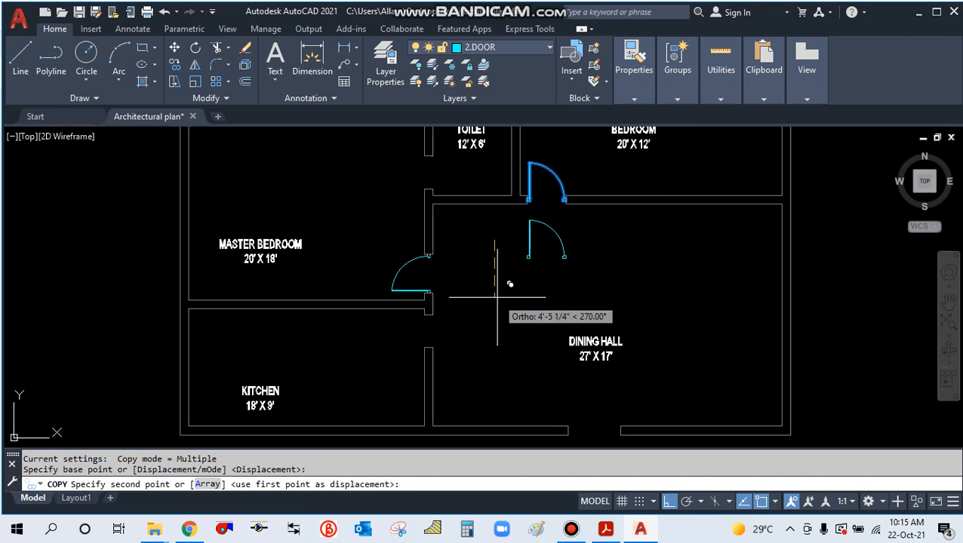
left_click(500, 312)
key("Escape")
Scale the new door copy from its left jamb's outer bottom corner, using its overall width as reference and 2'6" as new length.
scroll(555, 275, "up", 3)
scroll(556, 317, "down", 2)
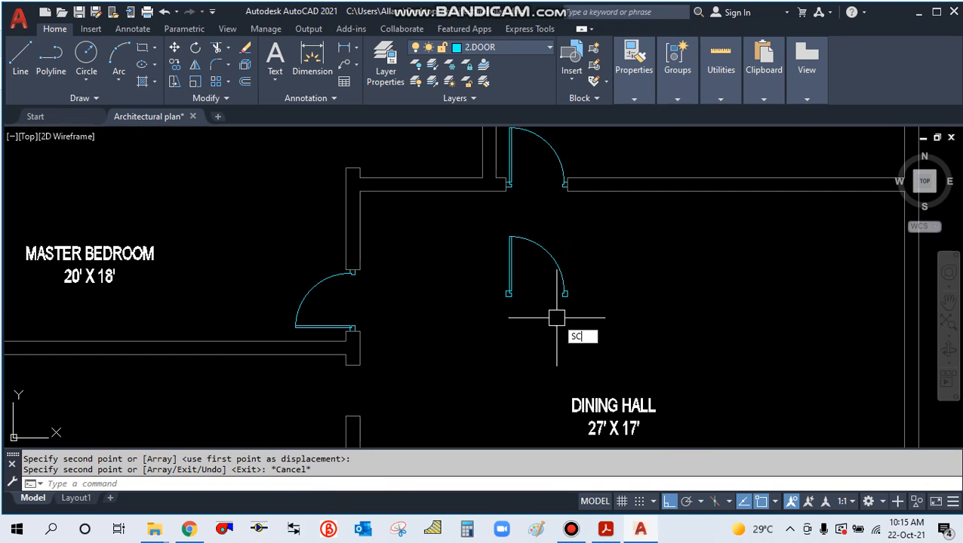
key("Return")
left_click(578, 320)
left_click(492, 230)
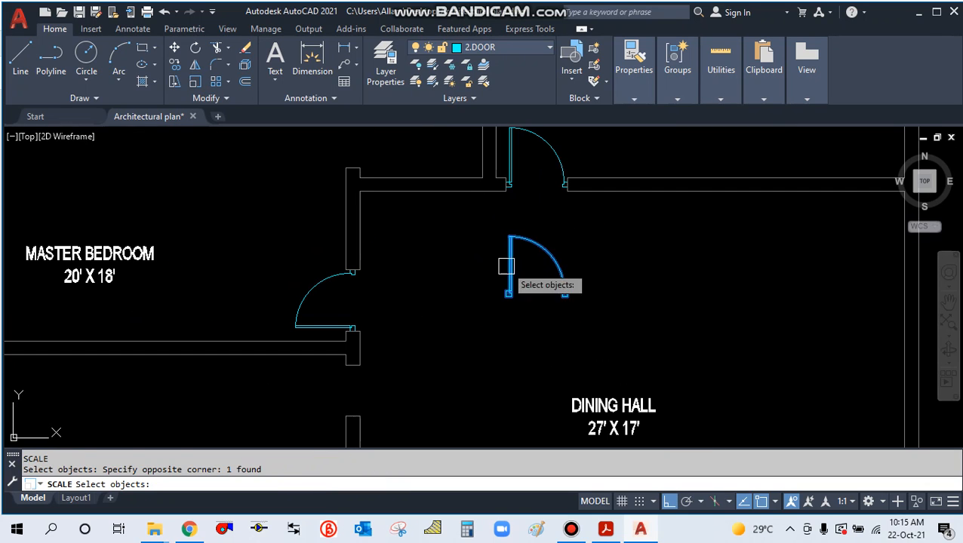
key("Return")
scroll(523, 317, "up", 2)
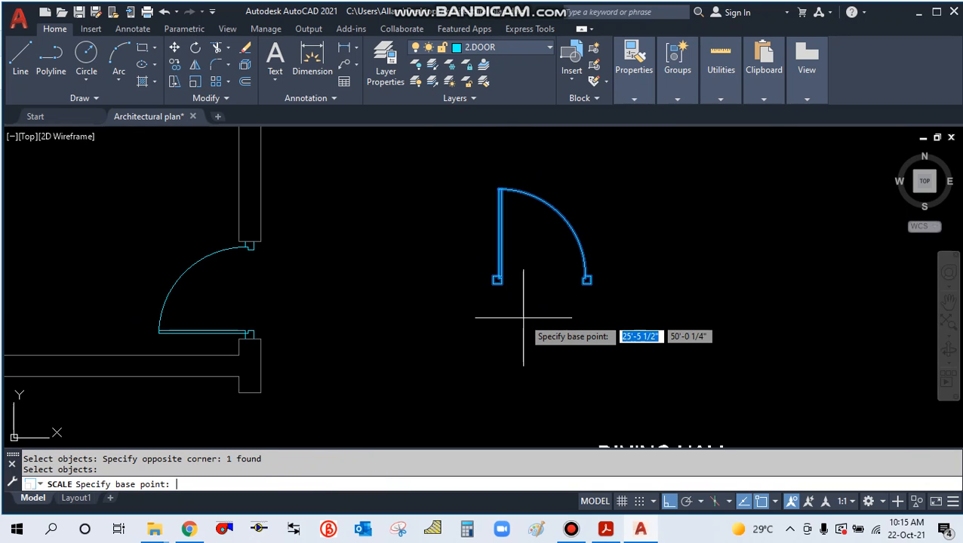
scroll(506, 310, "up", 3)
left_click(465, 270)
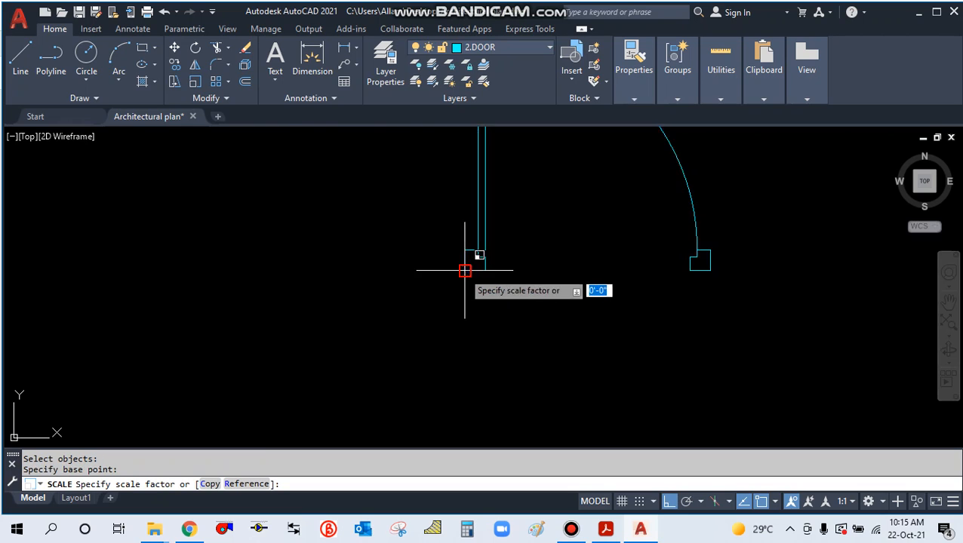
key("Return")
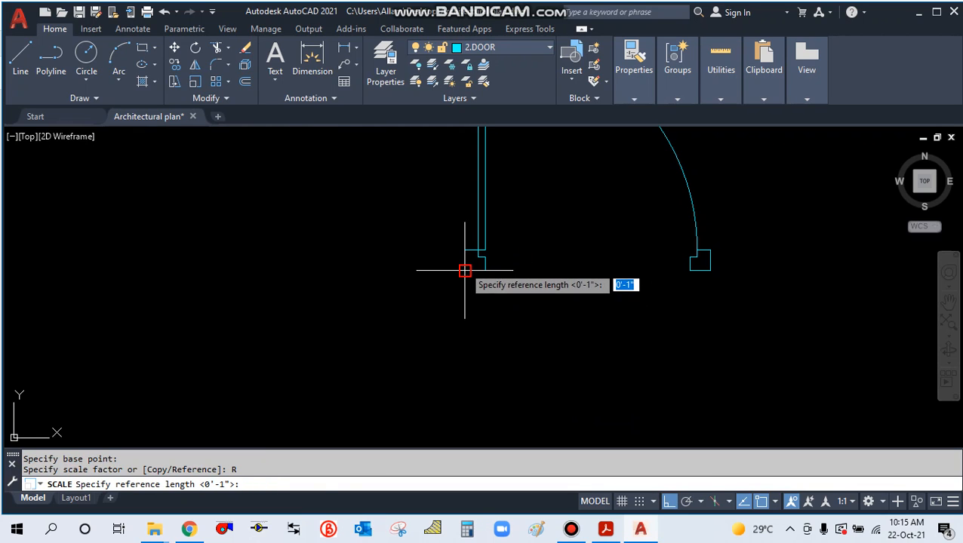
left_click(465, 270)
left_click(711, 269)
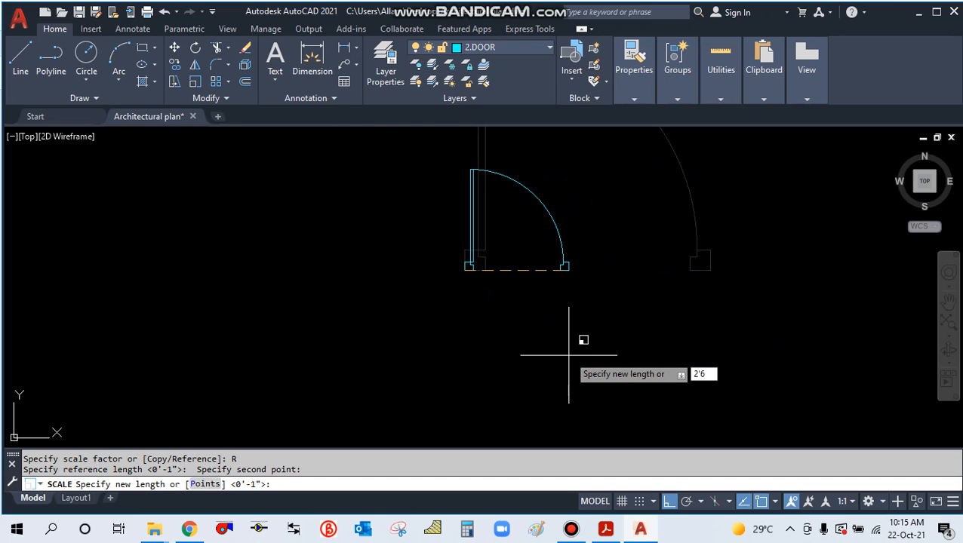
key("Return")
key("Escape")
Rotate the 2'6" door 90° counterclockwise about a point in the dining hall.
scroll(568, 353, "down", 5)
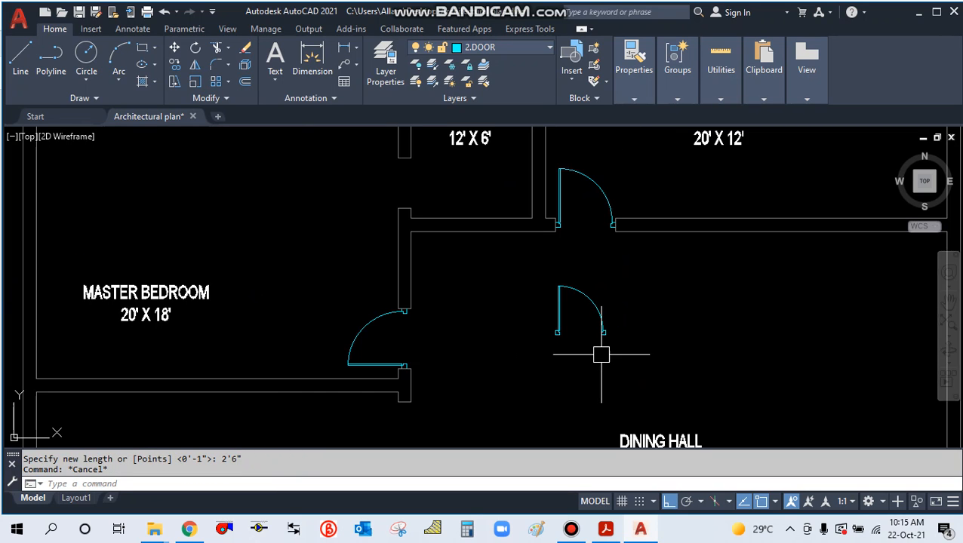
middle_click_drag(600, 351, 639, 264)
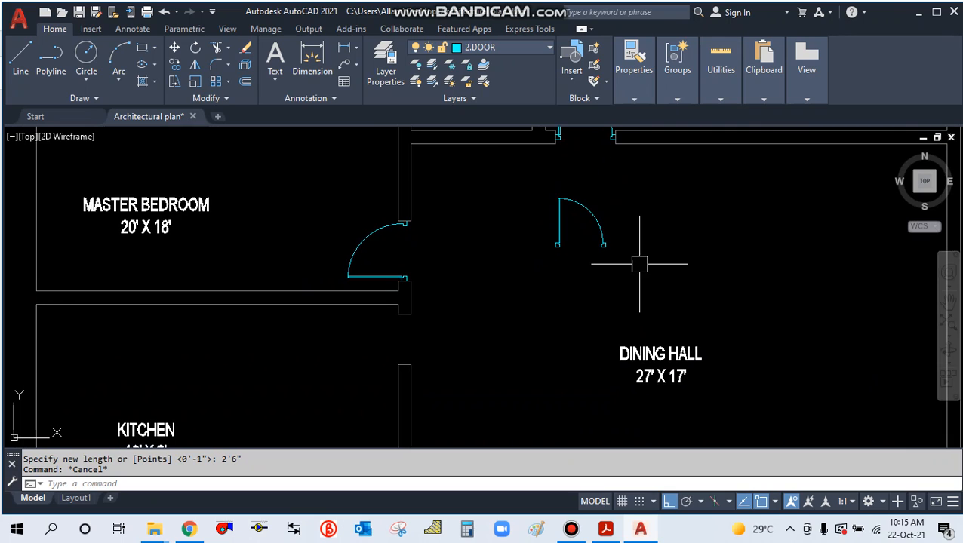
left_click(606, 240)
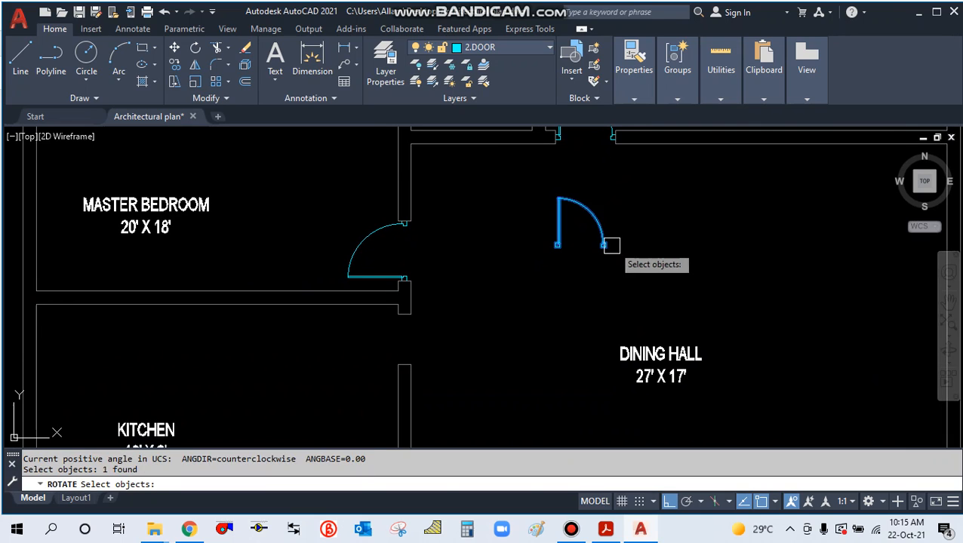
key("Return")
left_click(674, 255)
left_click(697, 210)
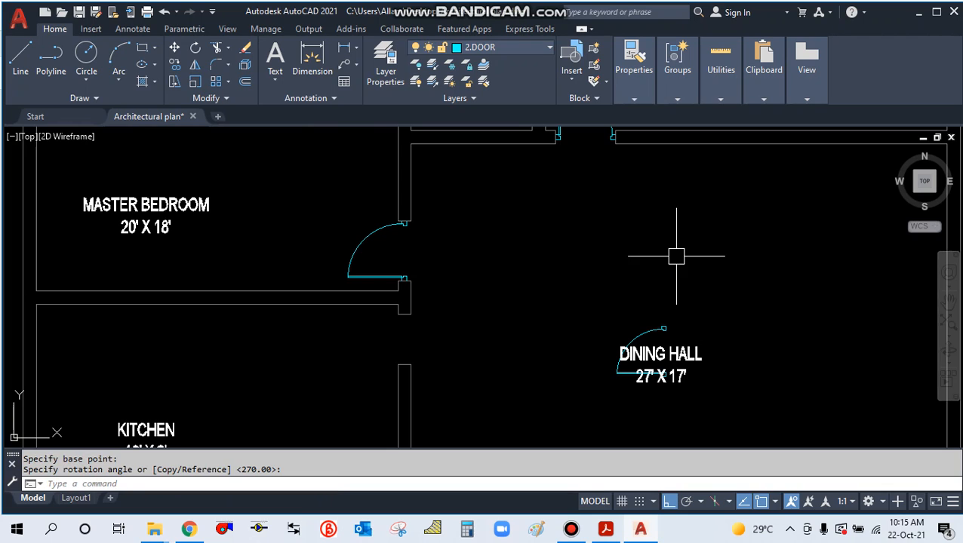
Move the 2'6" door about 16' horizontally into the kitchen, beside its opening.
type("m")
key("Return")
left_click(662, 338)
key("Return")
left_click(708, 284)
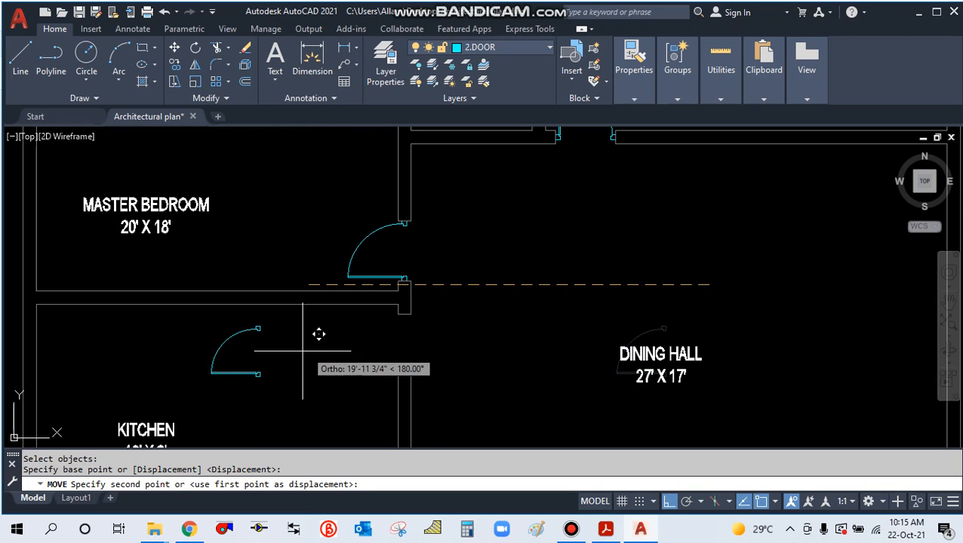
left_click(381, 339)
scroll(331, 362, "up", 2)
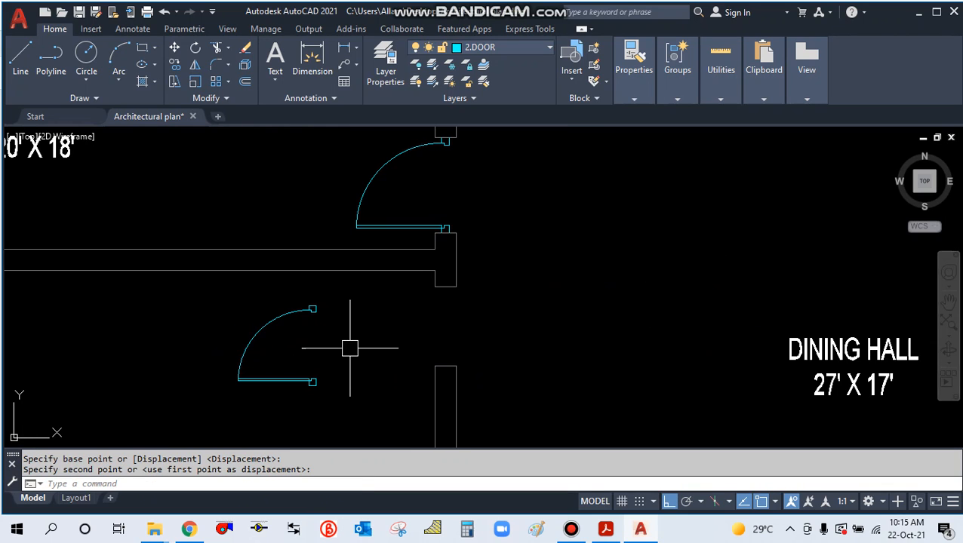
type("mi")
key("Return")
left_click(316, 312)
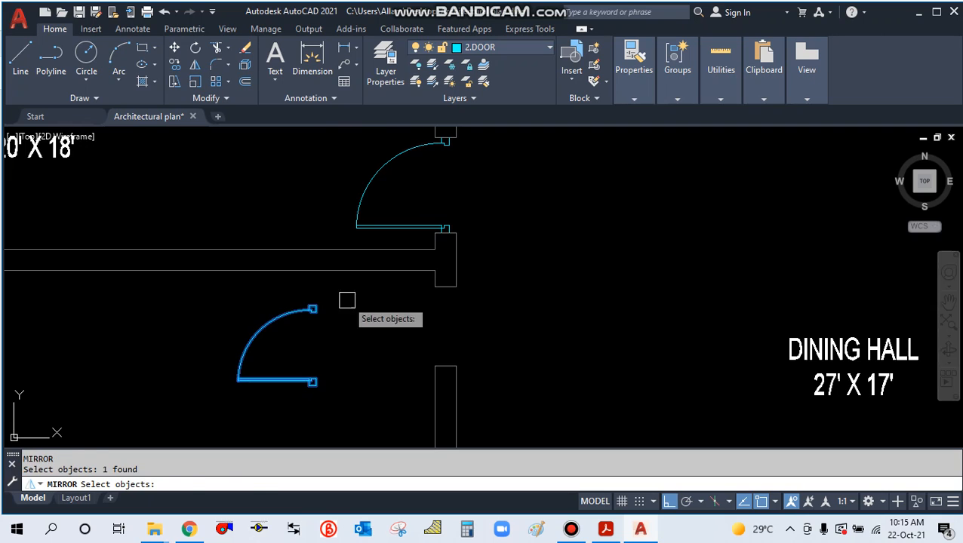
key("Return")
left_click(347, 302)
key("Escape")
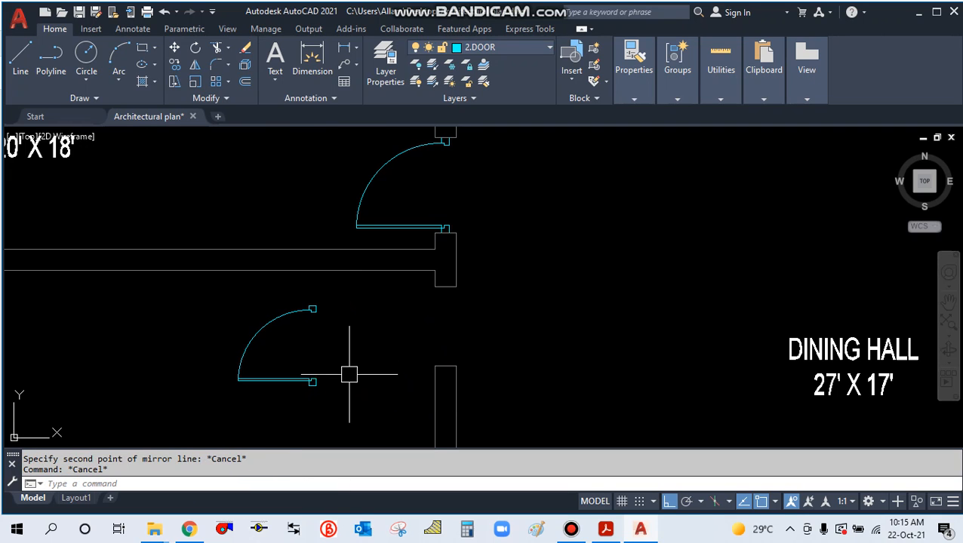
Rotate the 2'6" door in the kitchen 180° about a point between the door and its opening.
type("ro")
key("Return")
left_click(316, 311)
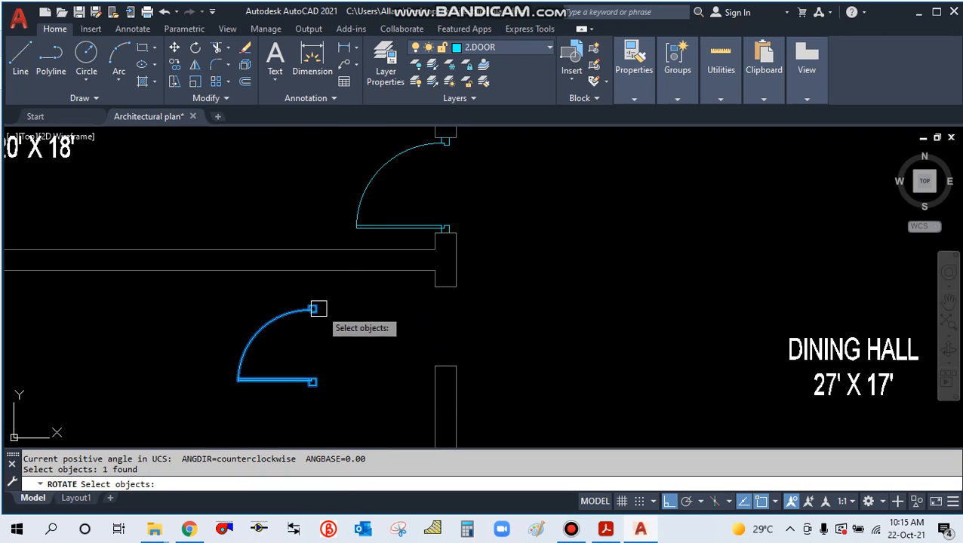
key("Return")
left_click(368, 326)
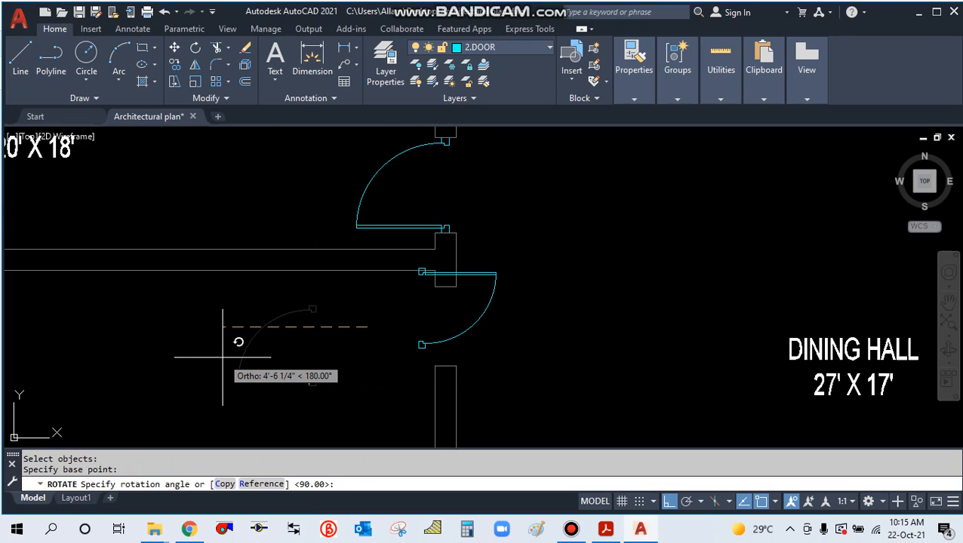
key("Escape")
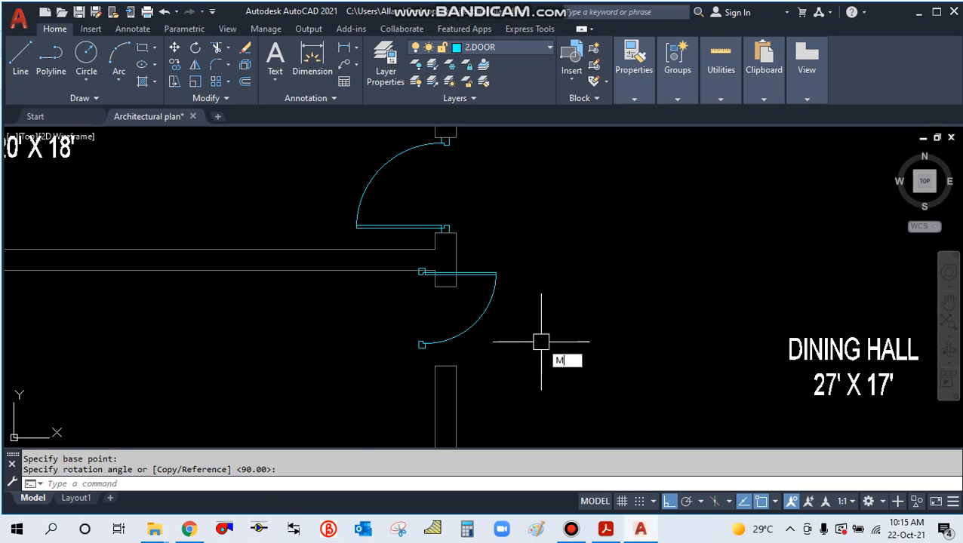
Move the 2'6" door from its upper jamb's outer midpoint to the midpoint of the kitchen opening's upper wall end.
type("m")
key("Return")
scroll(484, 320, "up", 4)
left_click(475, 306)
key("Return")
scroll(330, 187, "up", 4)
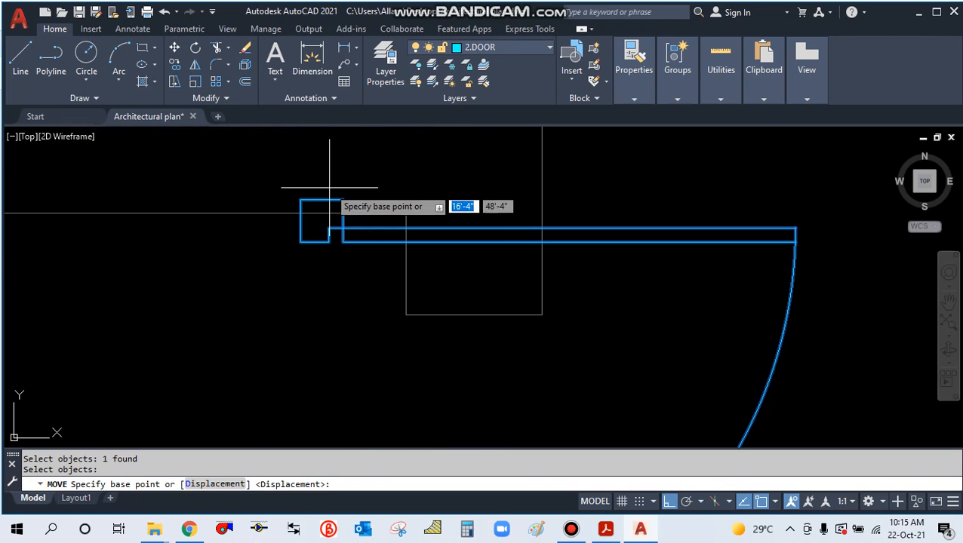
left_click(323, 199)
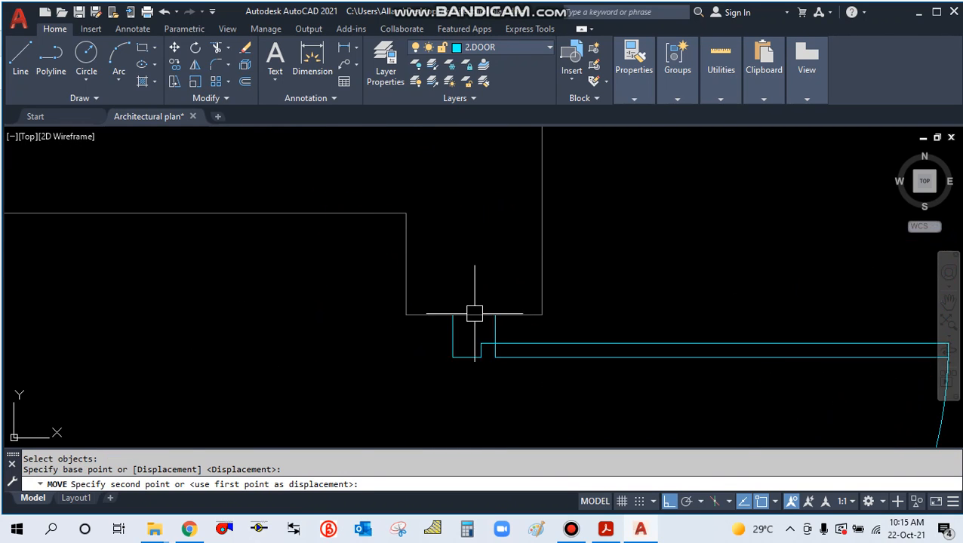
left_click(475, 313)
scroll(398, 309, "down", 5)
scroll(398, 307, "up", 1)
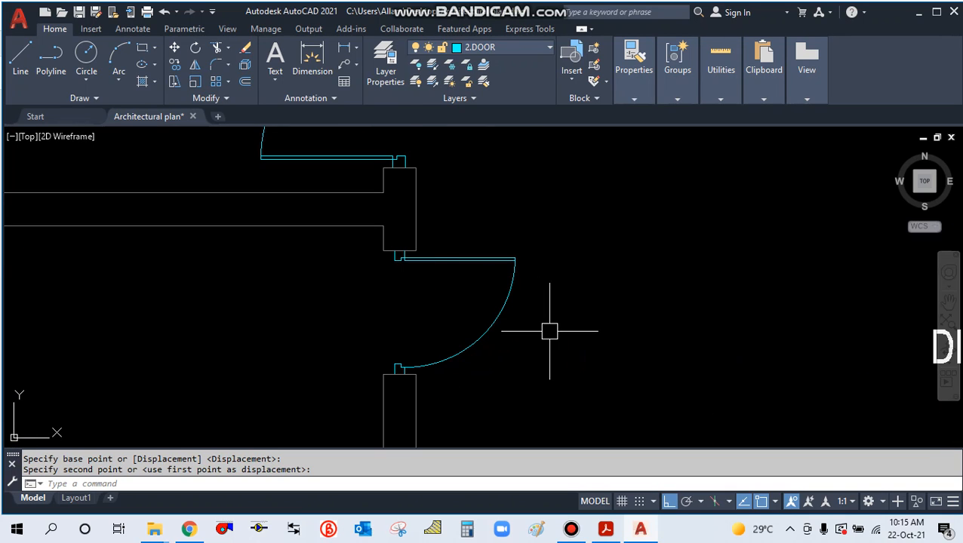
Mirror the 2'6" door about a vertical line inside the kitchen, erasing the source object.
type("mi")
key("Return")
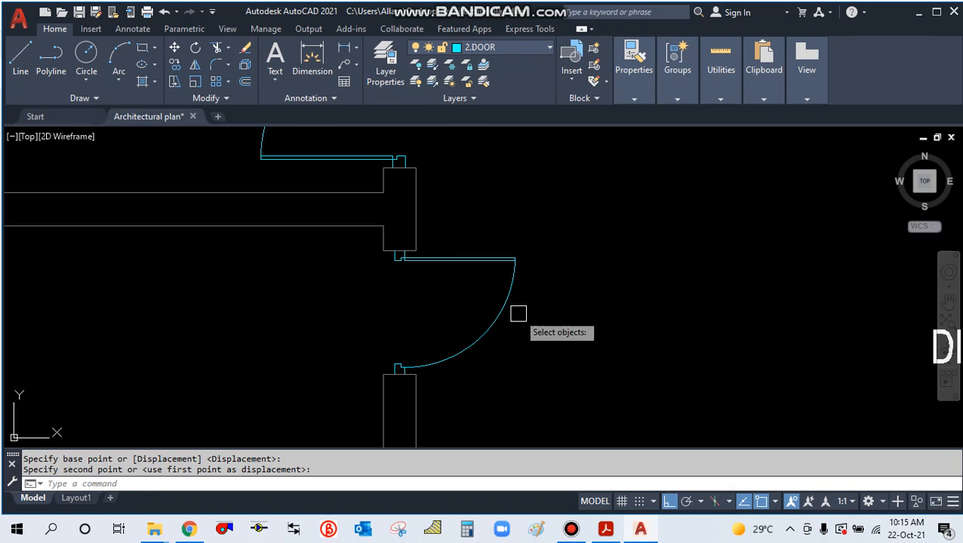
left_click(488, 259)
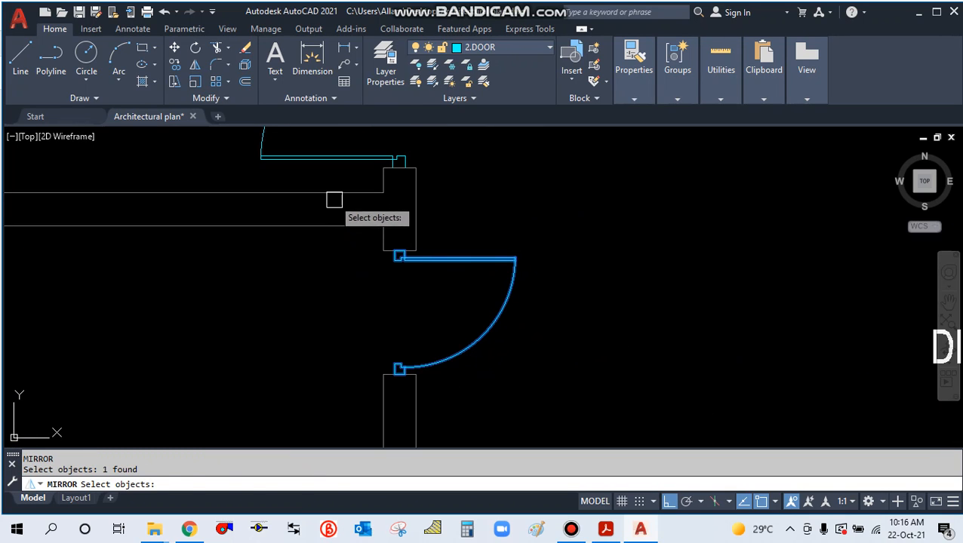
key("Return")
left_click(330, 222)
left_click(321, 369)
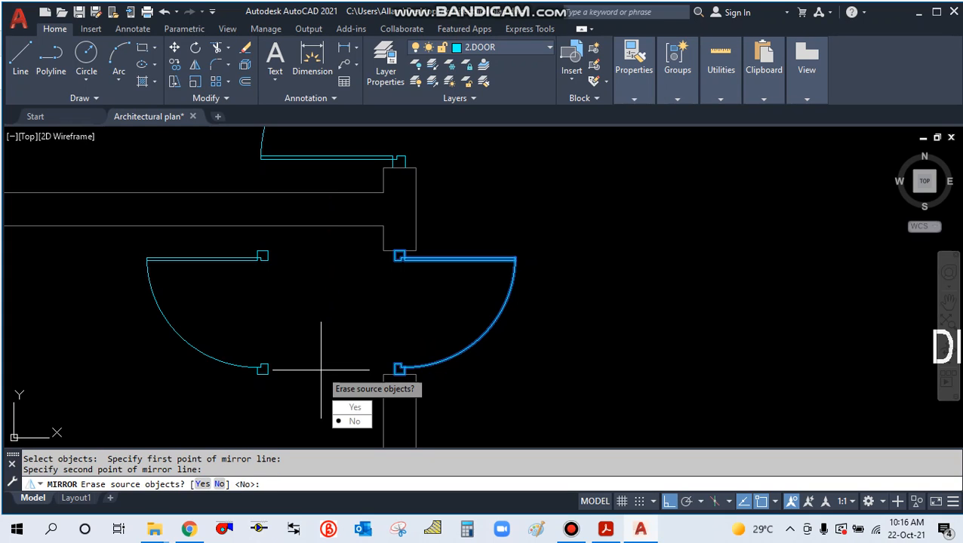
type("Y")
key("Return")
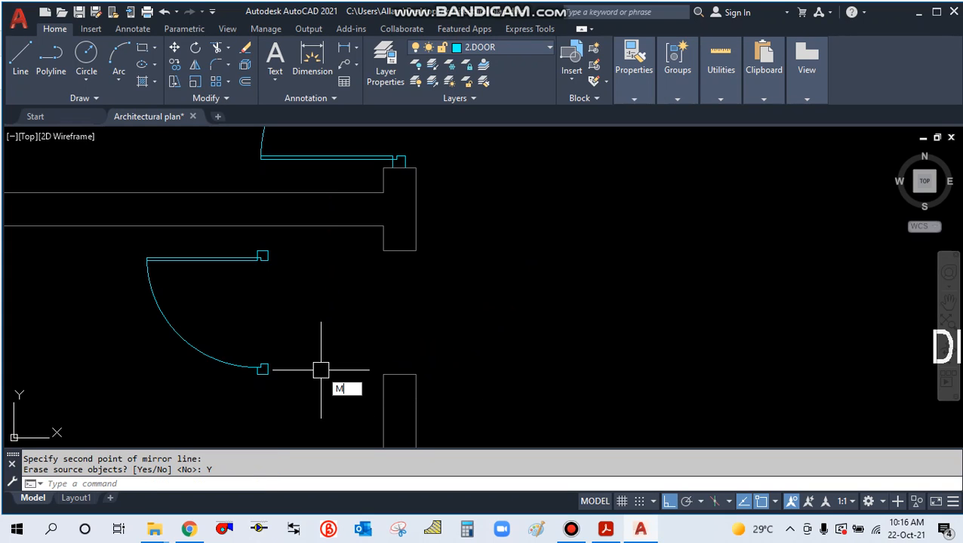
Move the mirrored door from its upper jamb's outer midpoint to the midpoint of the kitchen opening's upper wall end.
type("M")
key("Return")
left_click(262, 255)
scroll(262, 254, "up", 3)
key("Return")
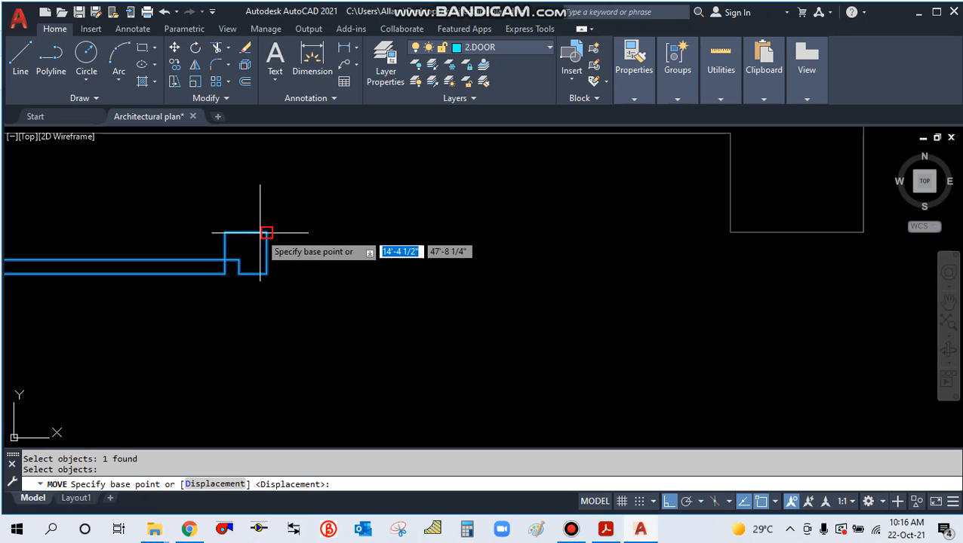
left_click(246, 232)
scroll(276, 243, "down", 4)
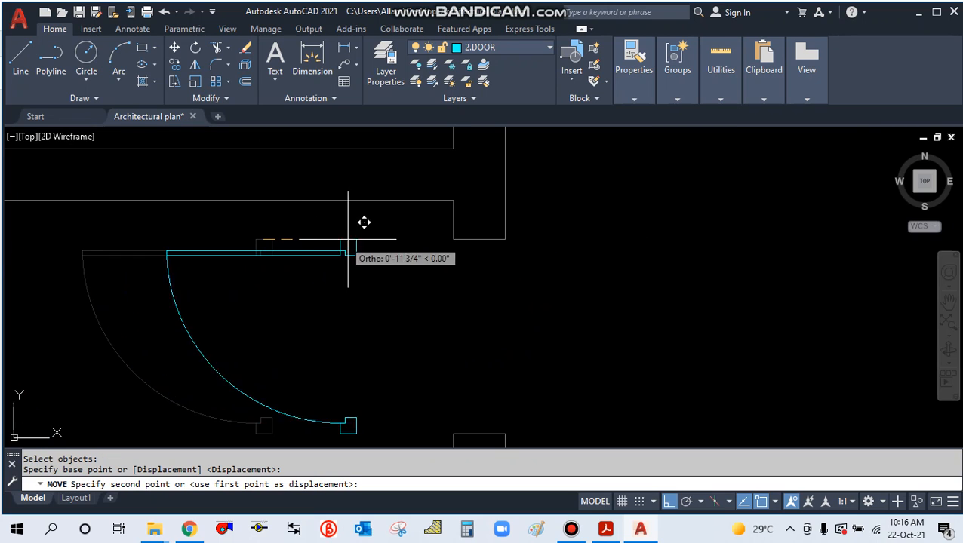
left_click(479, 241)
key("Escape")
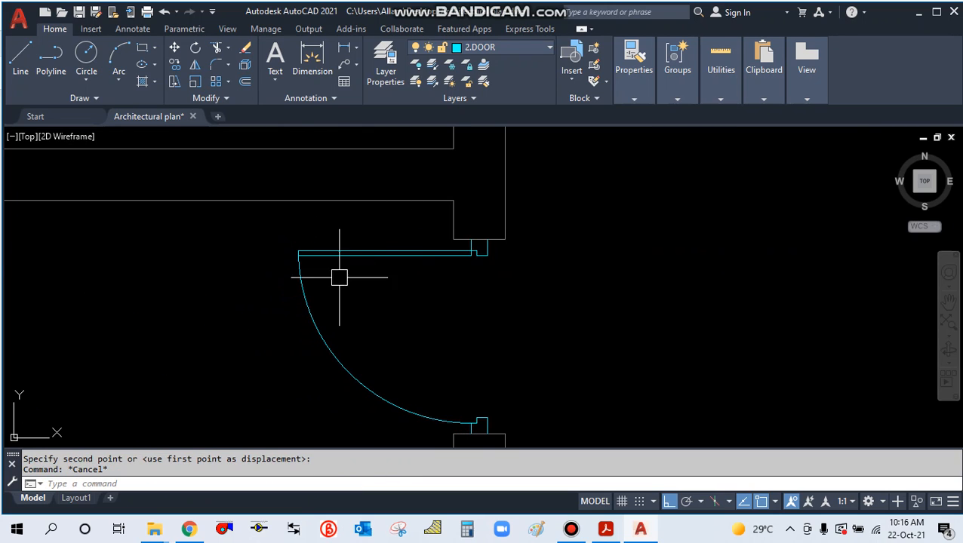
Copy the kitchen door straight up to the toilet's opening.
scroll(426, 328, "down", 6)
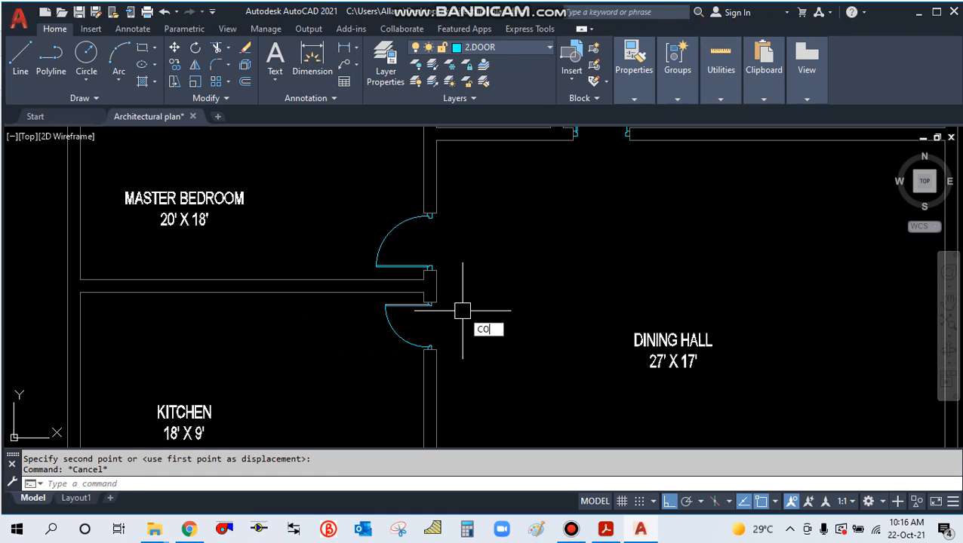
type("CO")
key("Return")
left_click(409, 326)
scroll(468, 329, "down", 5)
key("Return")
left_click(462, 336)
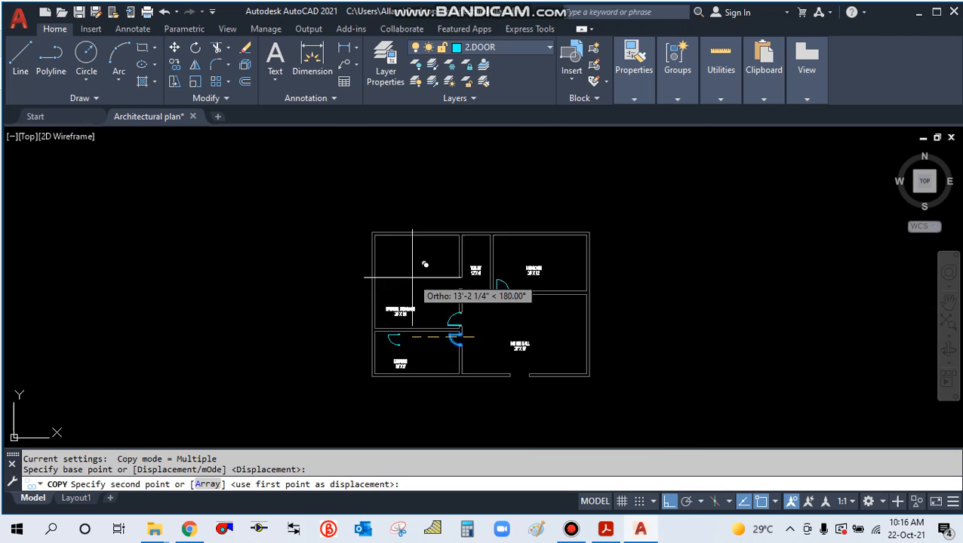
scroll(460, 275, "up", 8)
scroll(460, 275, "down", 5)
scroll(502, 302, "up", 4)
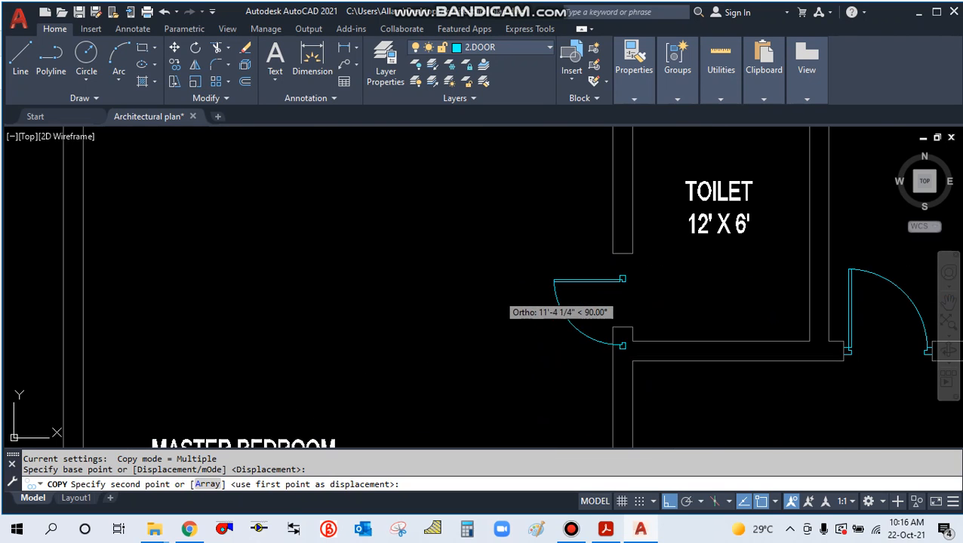
left_click(510, 262)
key("Escape")
scroll(744, 296, "up", 4)
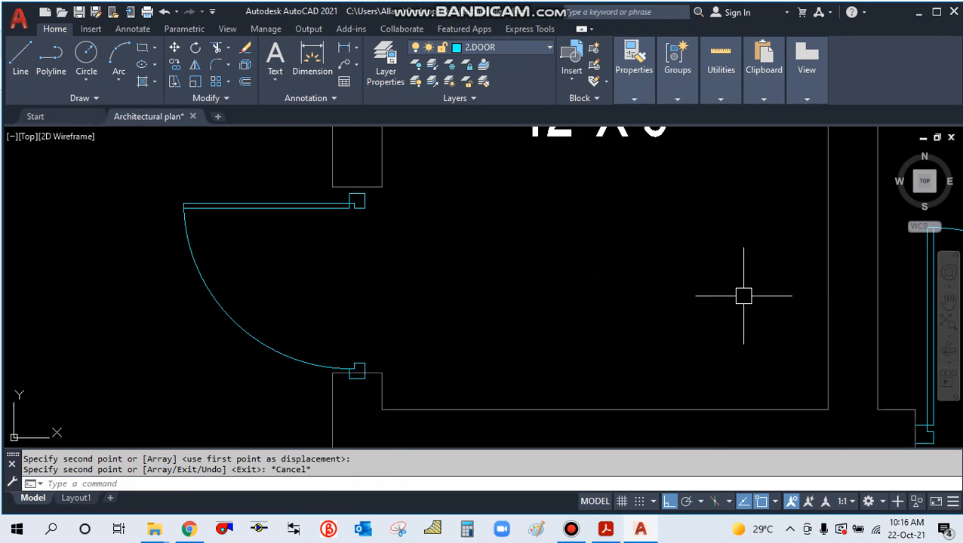
Rotate the door copy at the toilet opening 180° about a point inside the toilet.
scroll(473, 259, "down", 2)
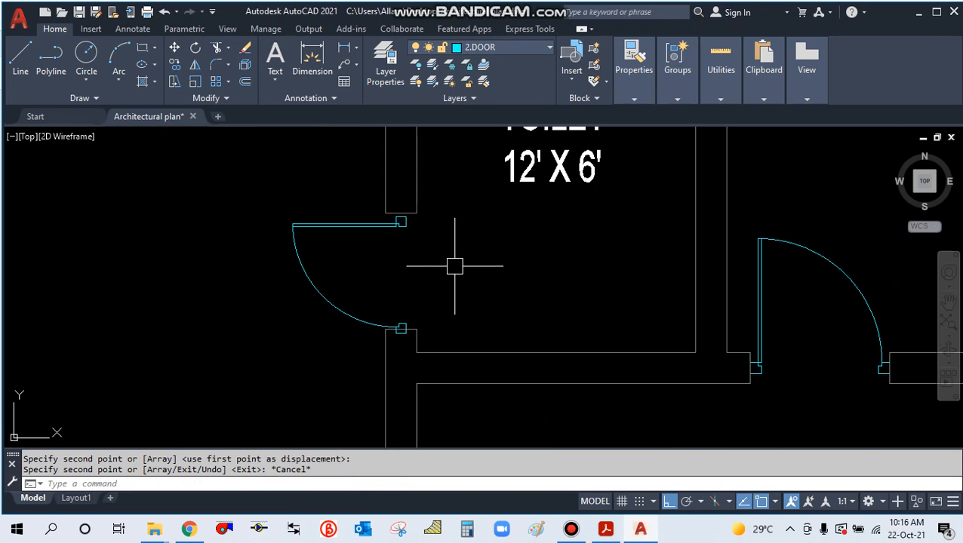
type("RO")
key("Return")
left_click(352, 224)
key("Return")
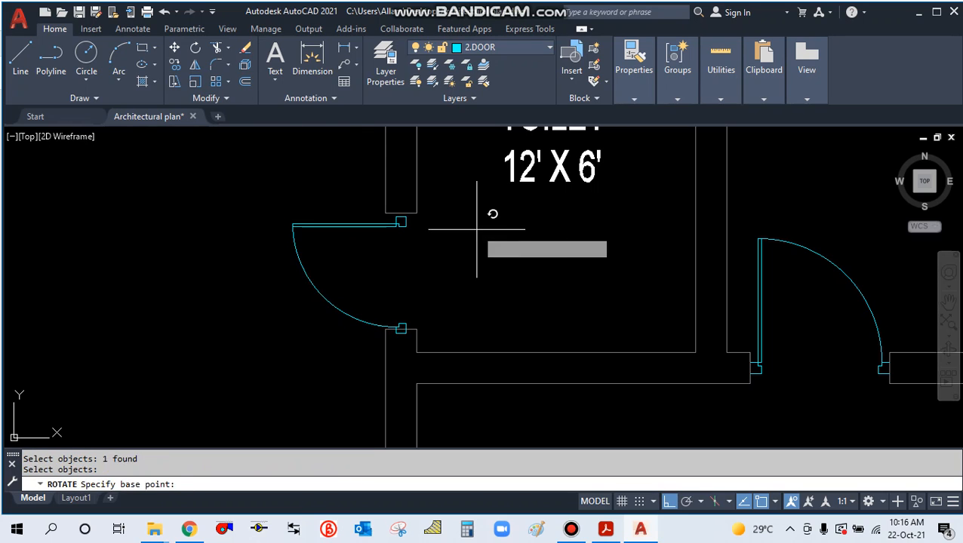
left_click(476, 231)
left_click(141, 341)
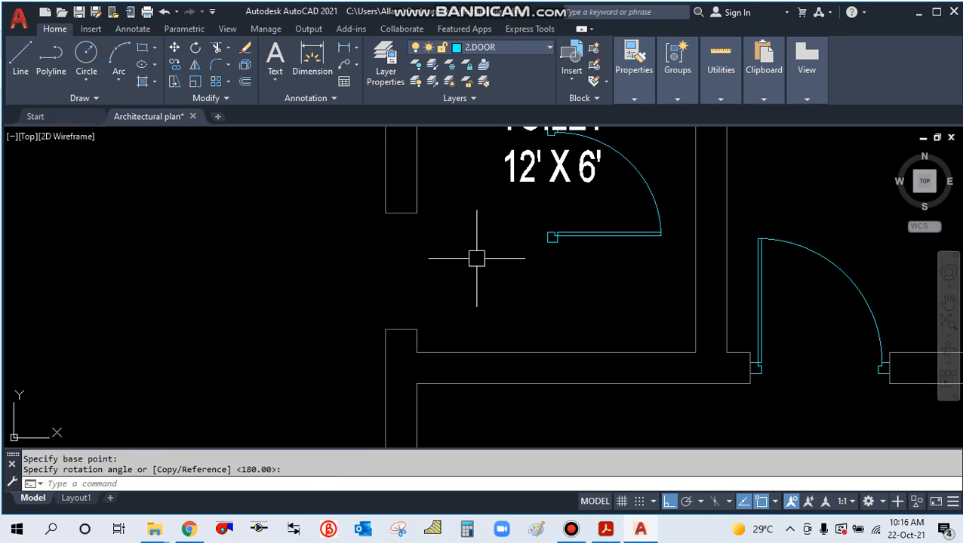
type("m")
key("Return")
left_click(562, 301)
left_click(538, 205)
scroll(539, 246, "up", 2)
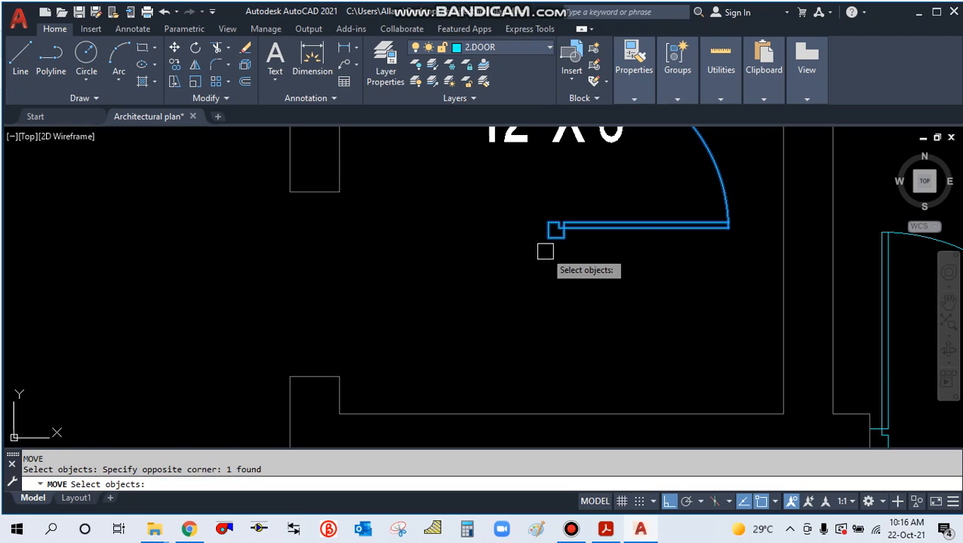
key("Escape")
Move the rotated door from its lower jamb's outer midpoint to the midpoint of the toilet opening's lower wall end.
key("Return")
left_click(594, 296)
left_click(522, 204)
key("Return")
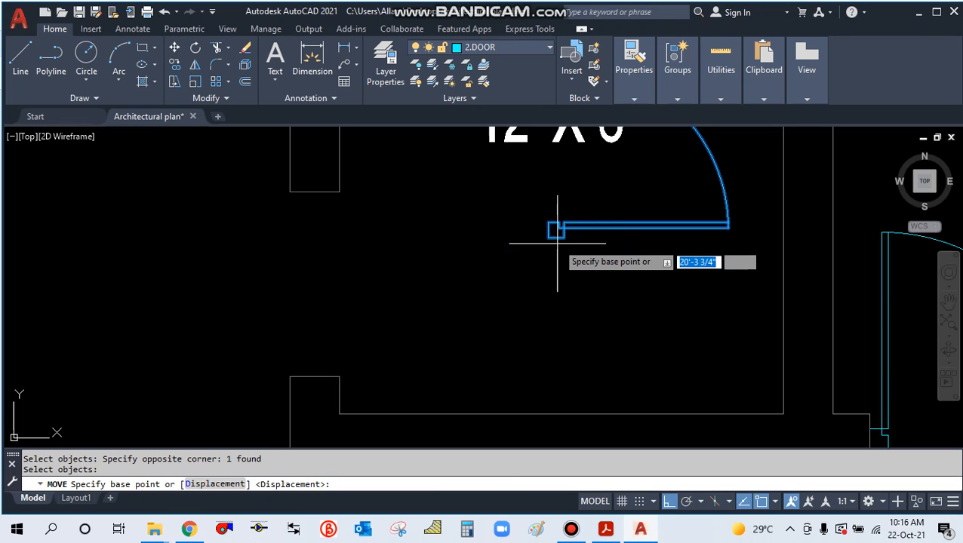
left_click(555, 227)
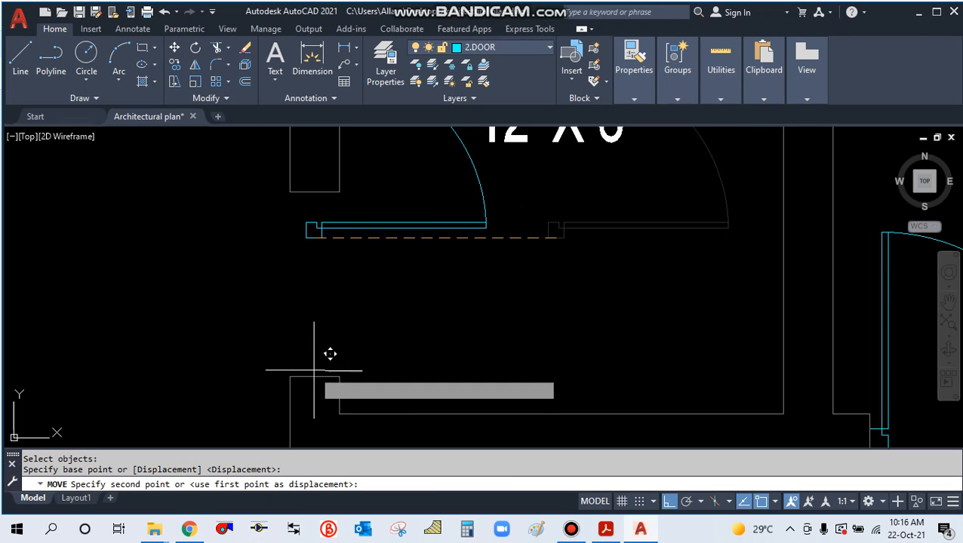
key("Escape")
scroll(385, 335, "down", 4)
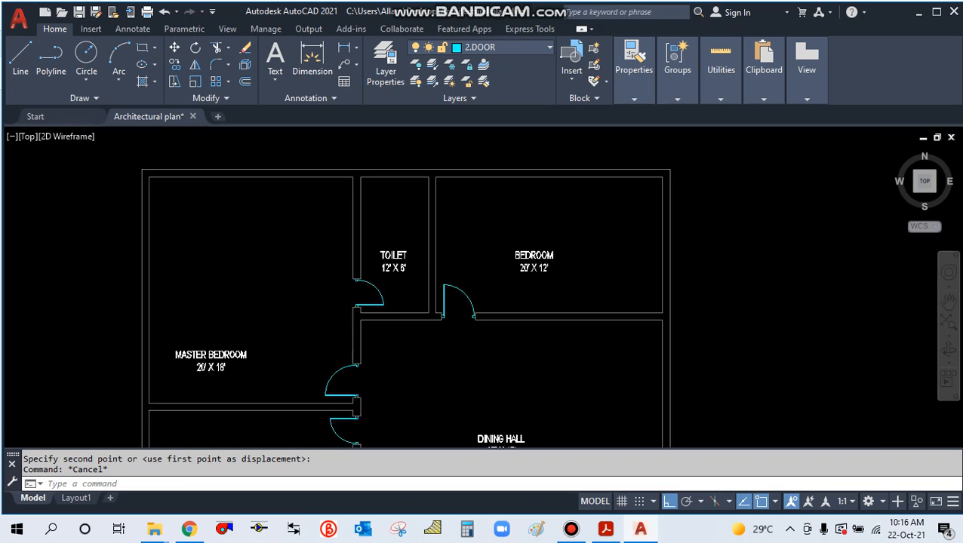
Copy the bedroom door straight down into the dining hall, above the main entrance opening.
scroll(378, 357, "down", 2)
scroll(391, 357, "up", 3)
middle_click_drag(391, 357, 435, 270)
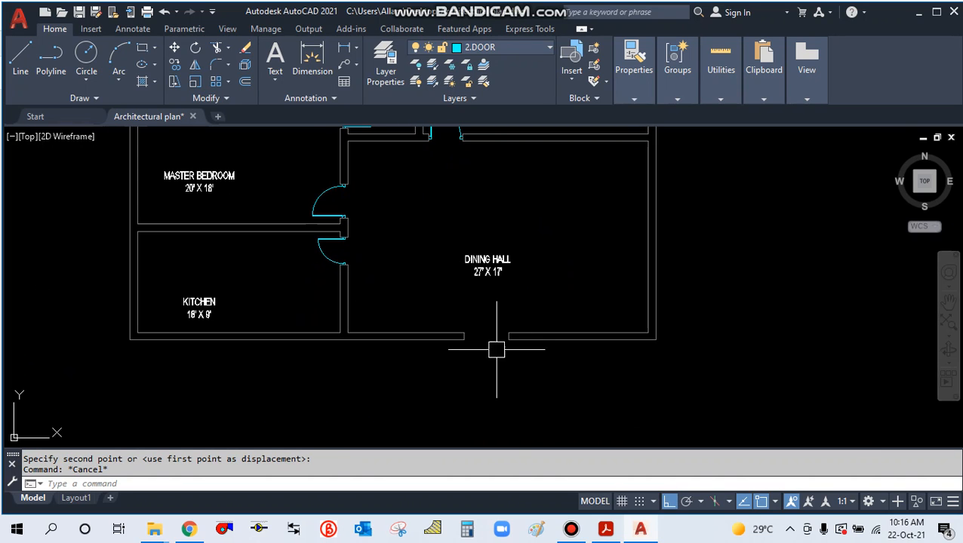
middle_click_drag(534, 266, 521, 327)
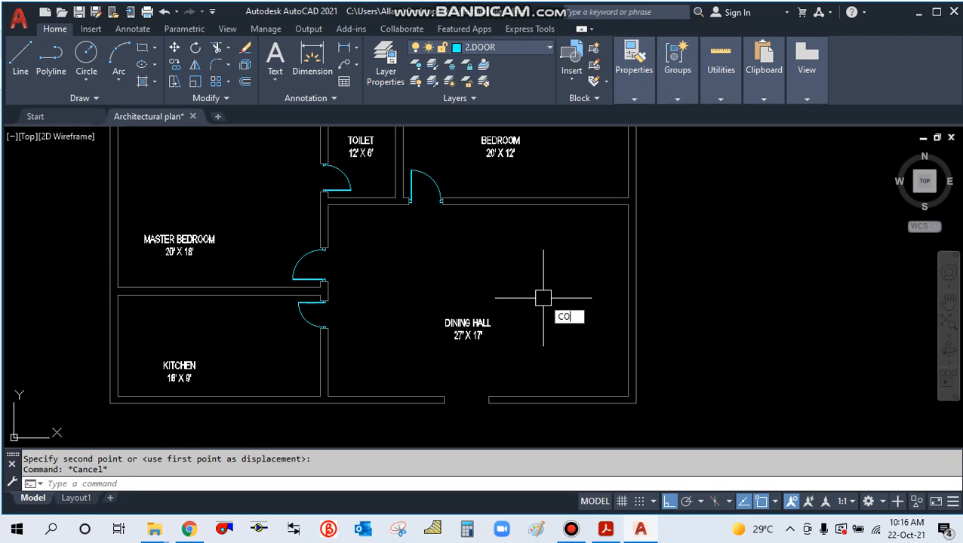
key("Return")
left_click(410, 199)
key("Return")
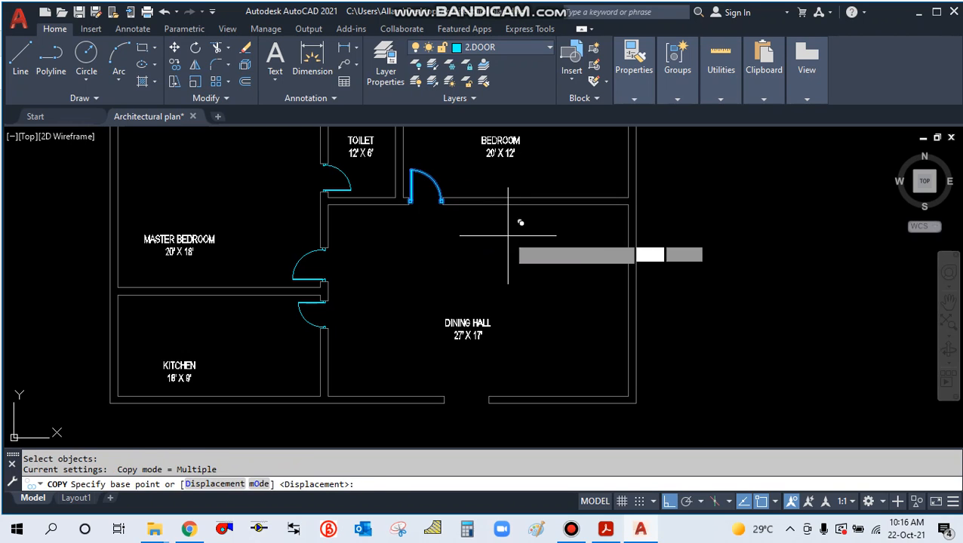
left_click(508, 235)
middle_click_drag(526, 337, 542, 261)
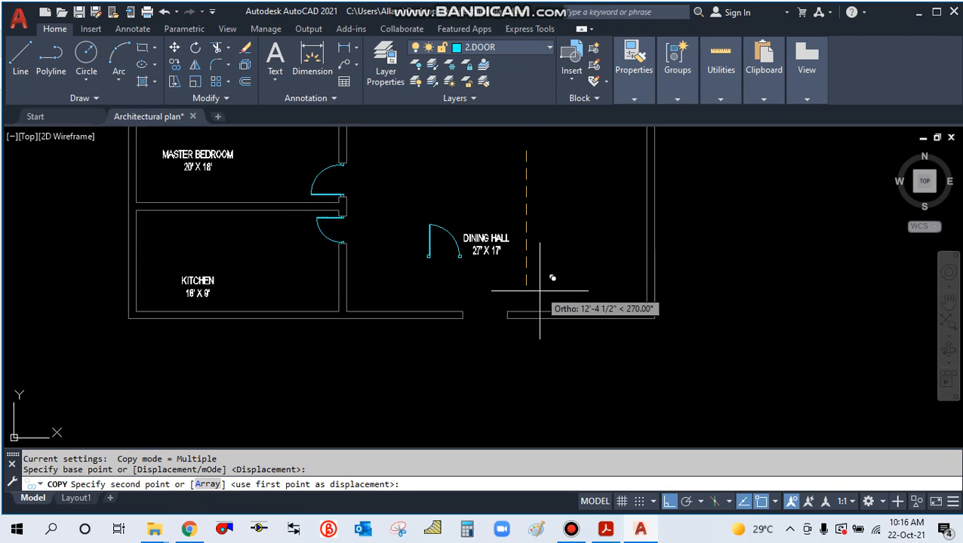
key("Escape")
Scale the dining hall door copy from its left jamb's outer bottom corner, using its overall width as reference and 4' as new length.
scroll(402, 271, "up", 4)
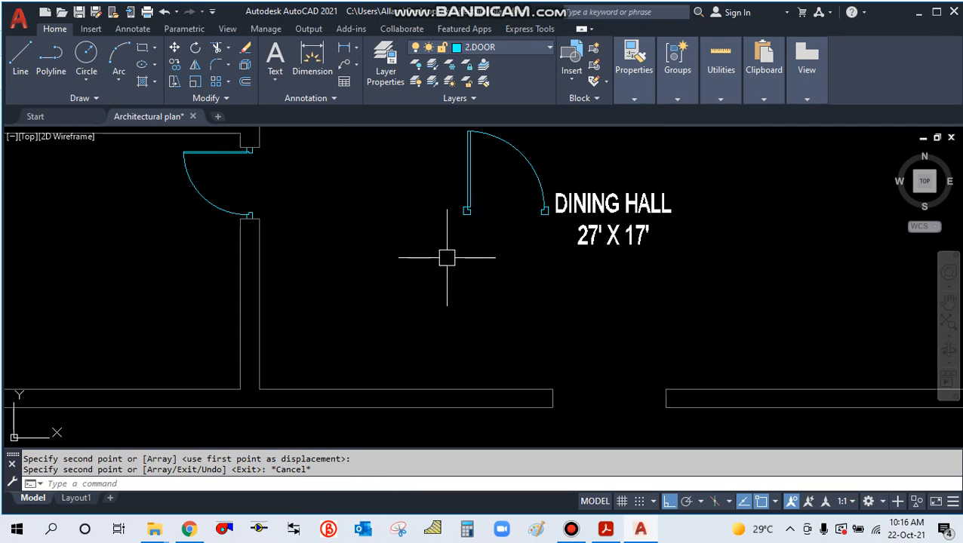
type("SC")
key("Return")
left_click(494, 248)
left_click(452, 190)
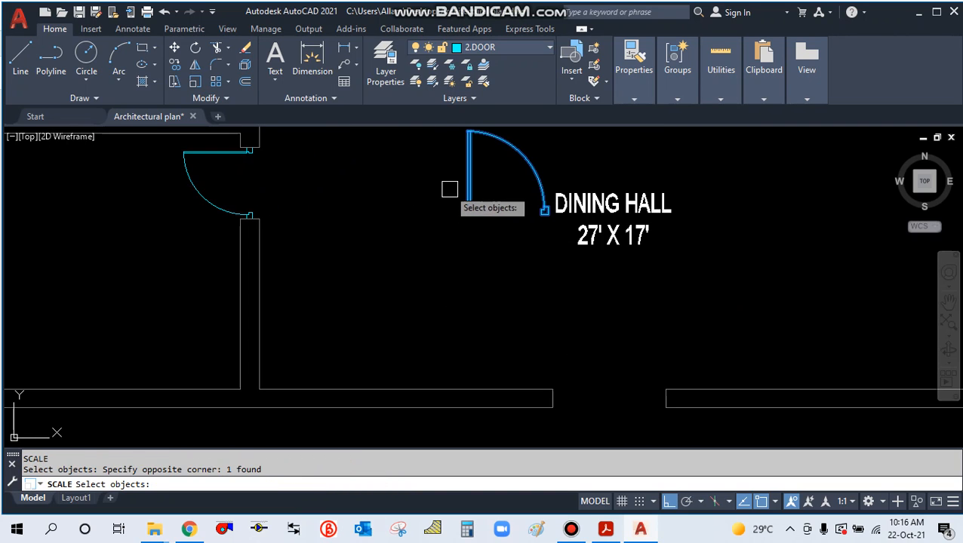
key("Return")
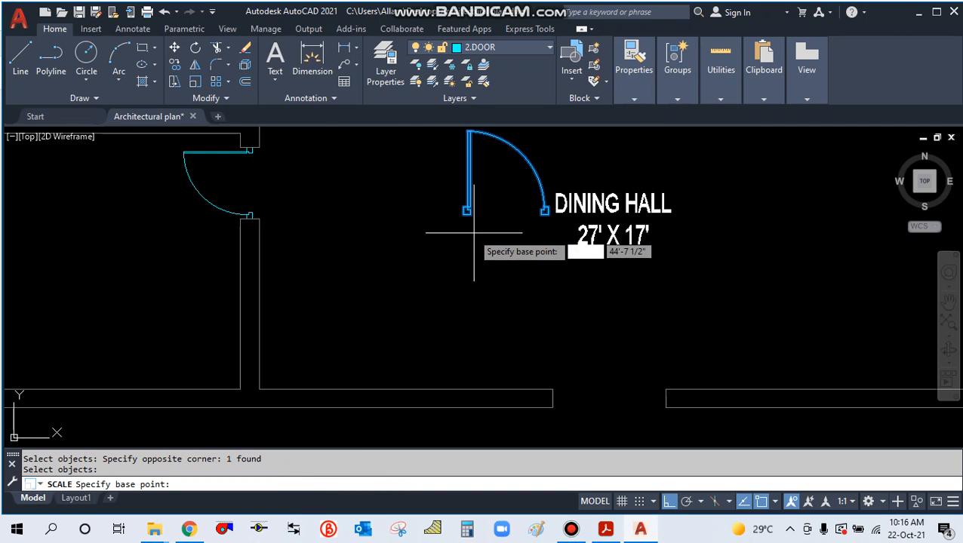
scroll(462, 214, "up", 2)
left_click(457, 205)
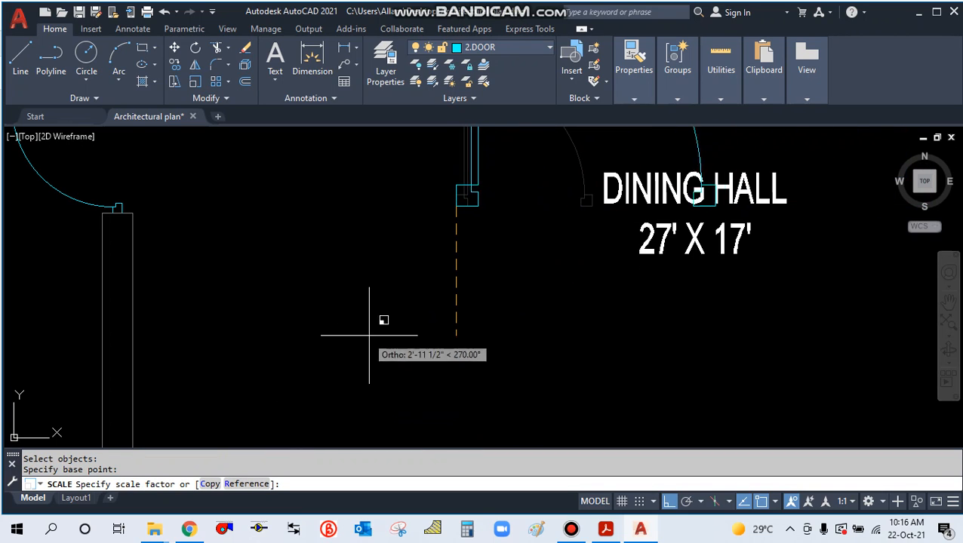
type("R")
key("Return")
left_click(456, 206)
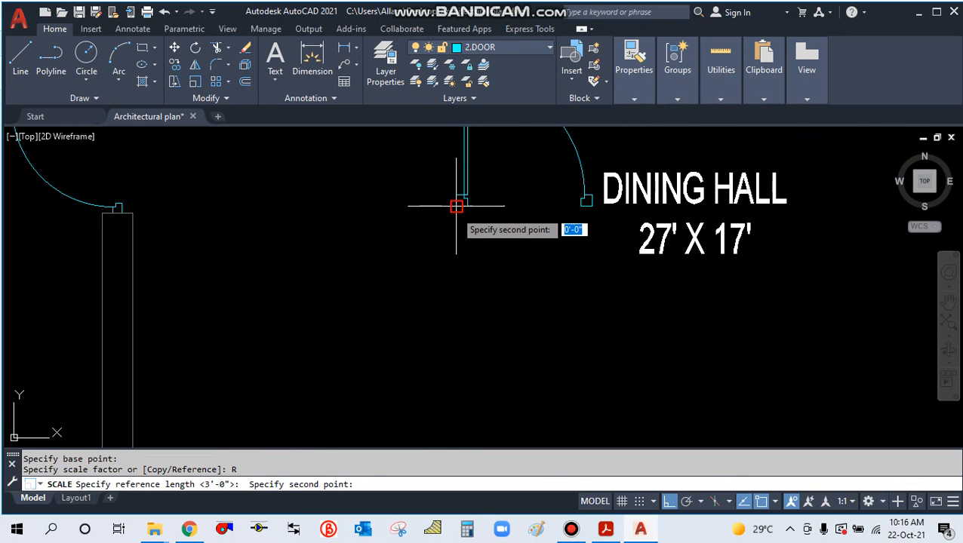
left_click(586, 200)
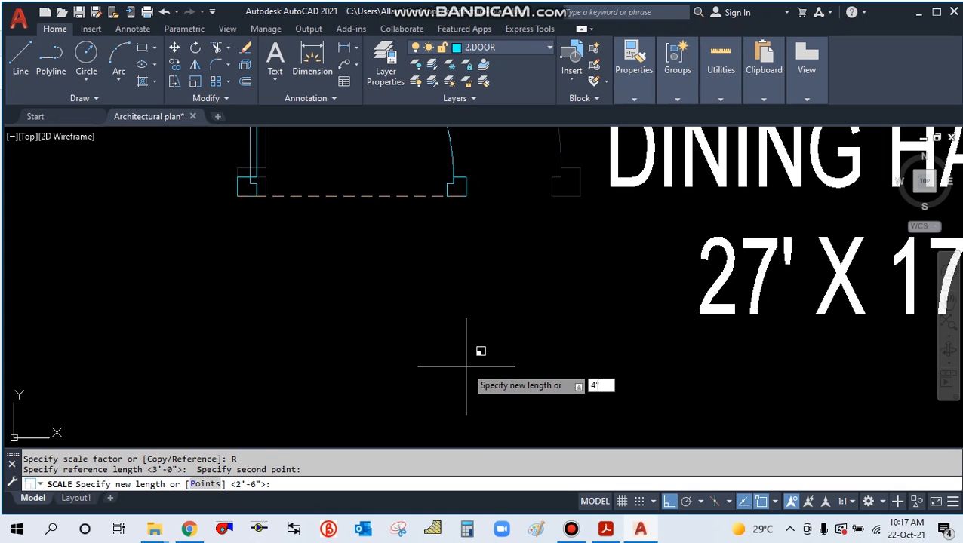
key("Return")
scroll(436, 367, "down", 6)
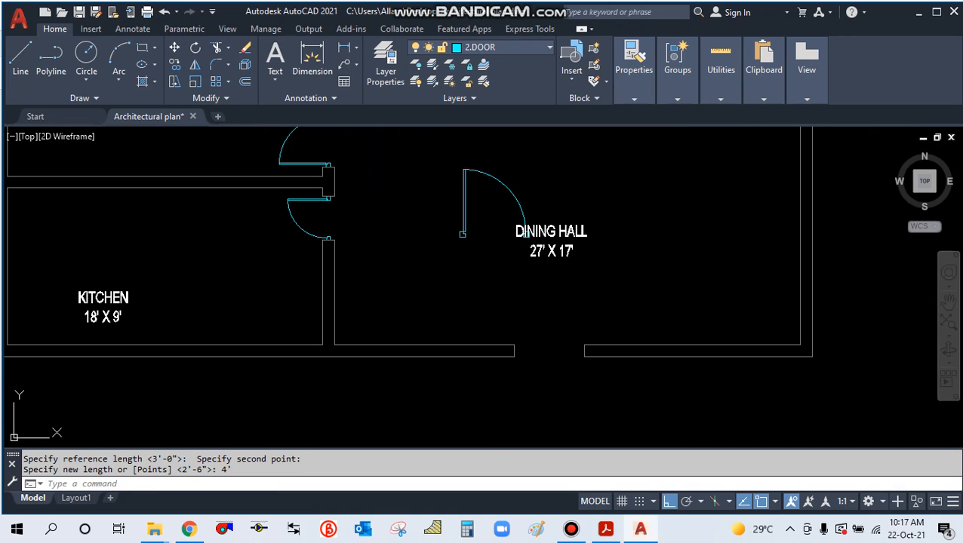
Move the 4' door from its left jamb's outer midpoint to the midpoint of the main entrance opening's left wall end.
scroll(486, 253, "up", 2)
type("m")
key("Return")
left_click(605, 529)
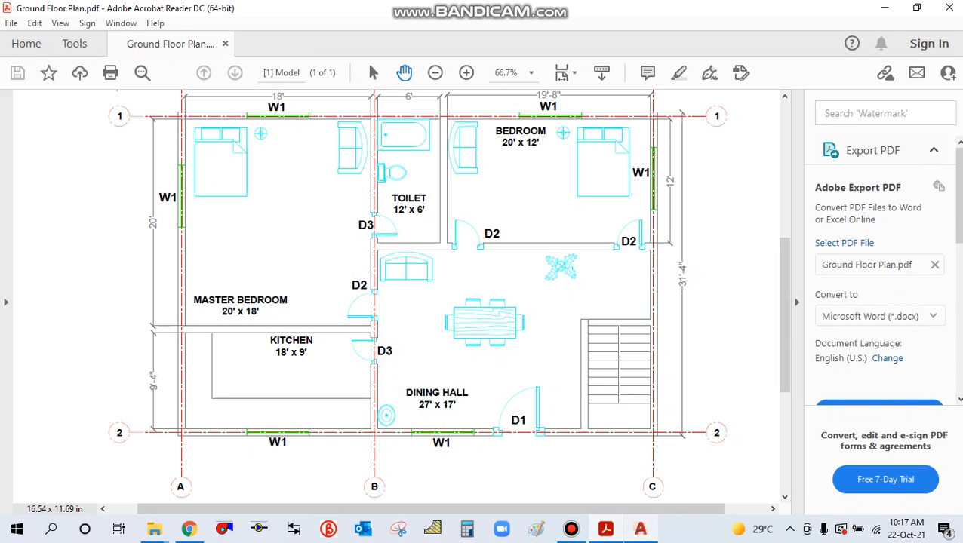
key("alt+Tab")
left_click(449, 222)
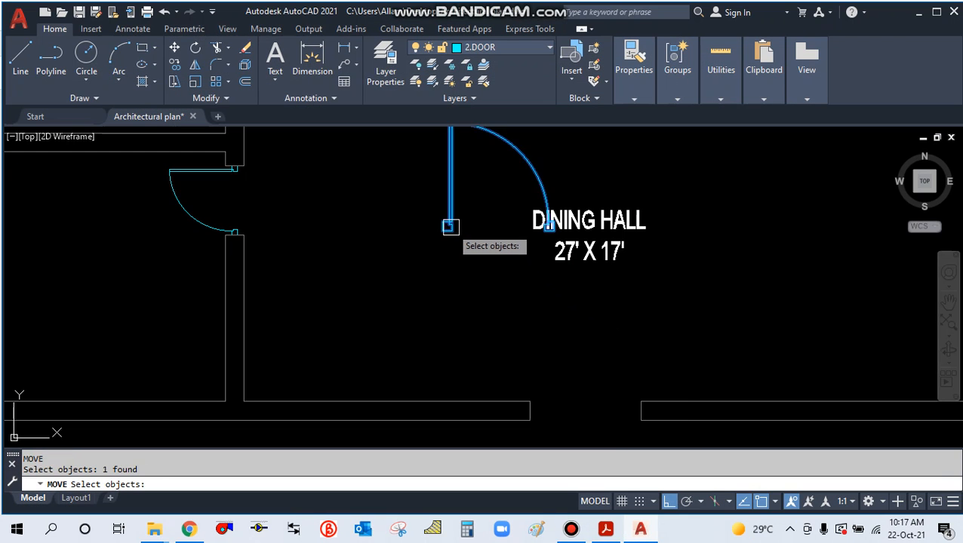
scroll(443, 227, "up", 3)
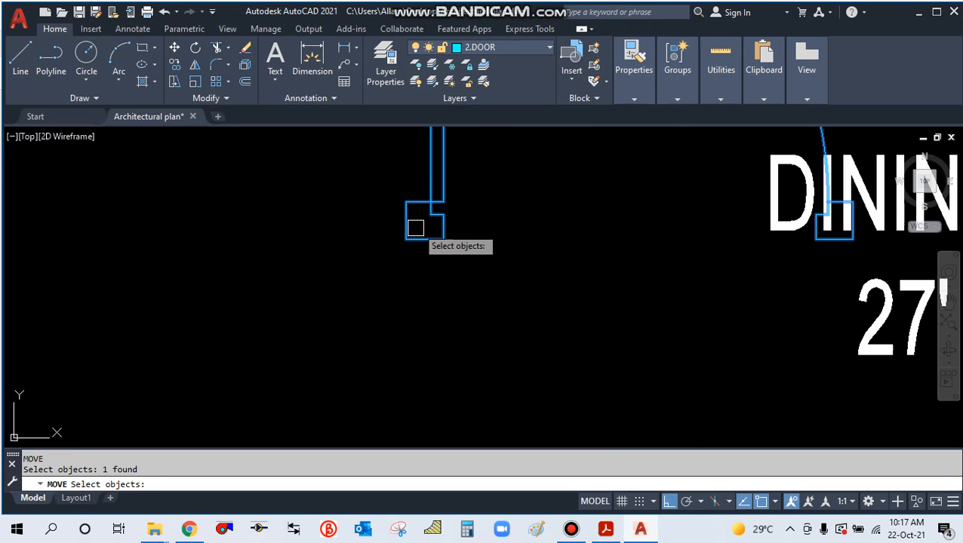
key("Return")
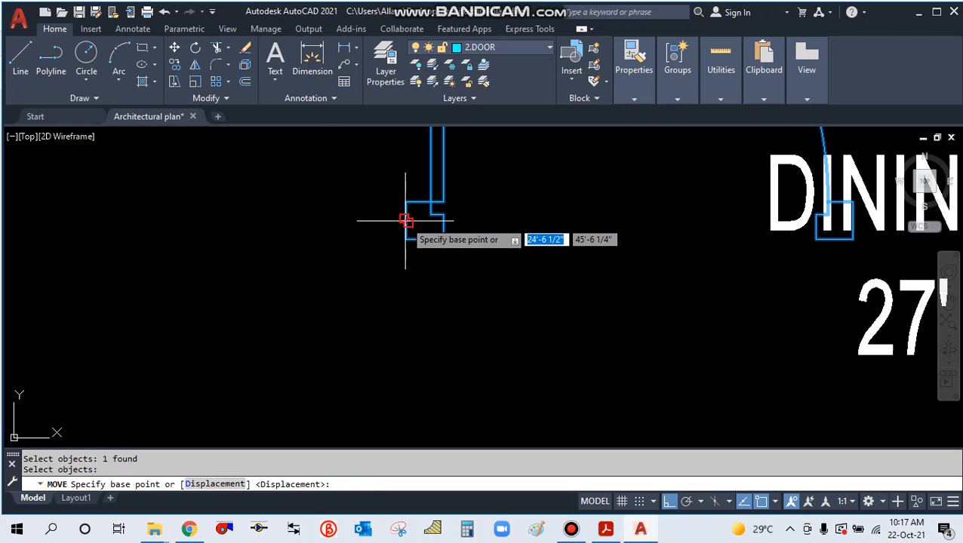
left_click(406, 220)
scroll(545, 221, "down", 4)
scroll(604, 286, "up", 5)
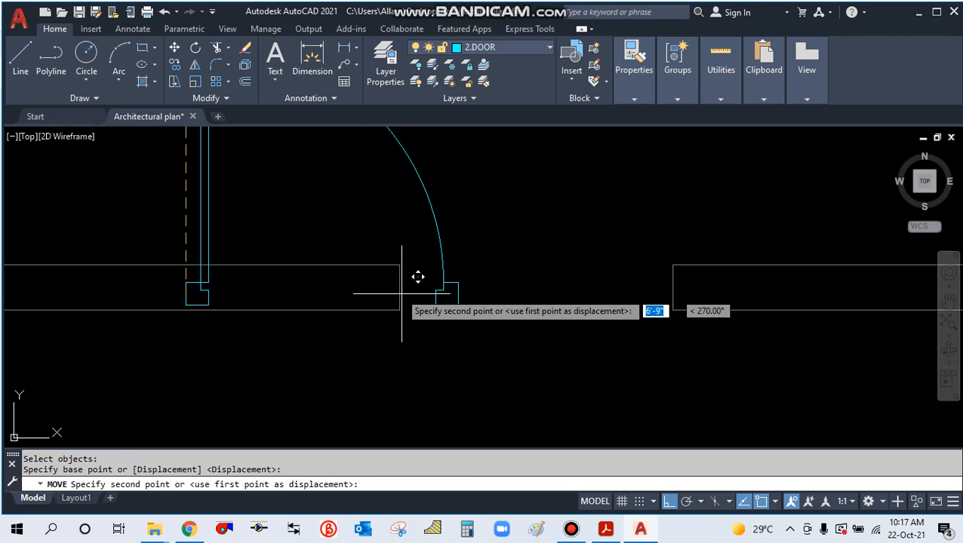
key("Escape")
scroll(559, 365, "down", 3)
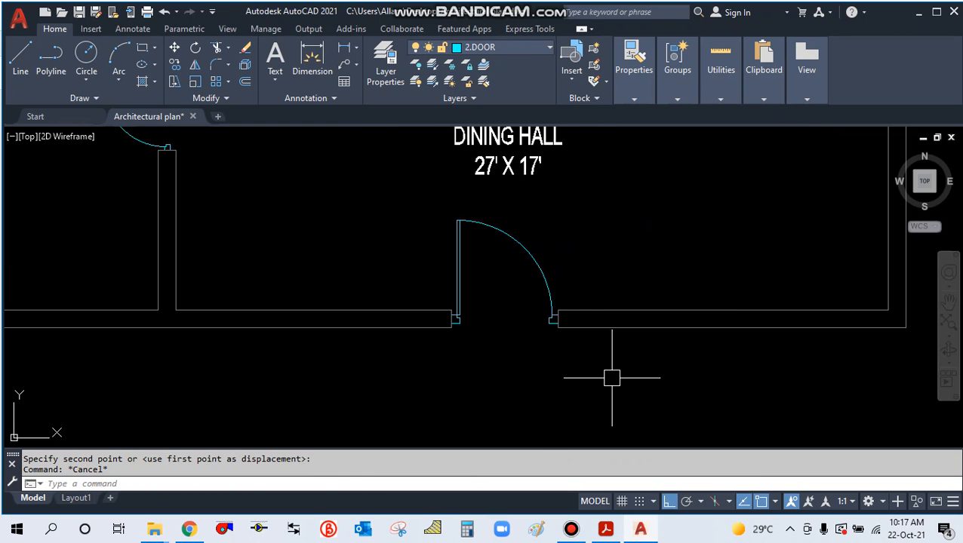
Mirror the main entrance door about a vertical line through its right jamb, erasing the source object.
type("mi")
key("Return")
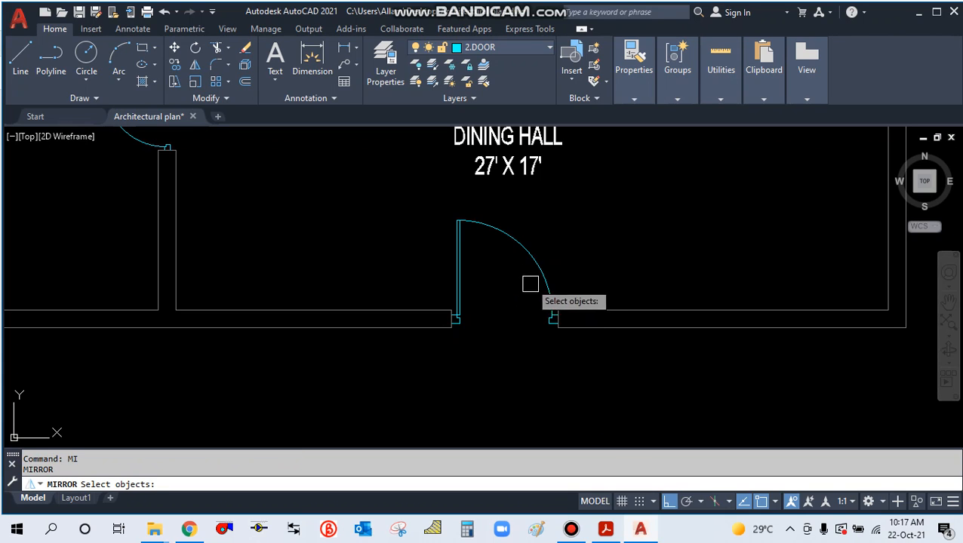
left_click(545, 280)
key("Return")
left_click(552, 318)
left_click(571, 393)
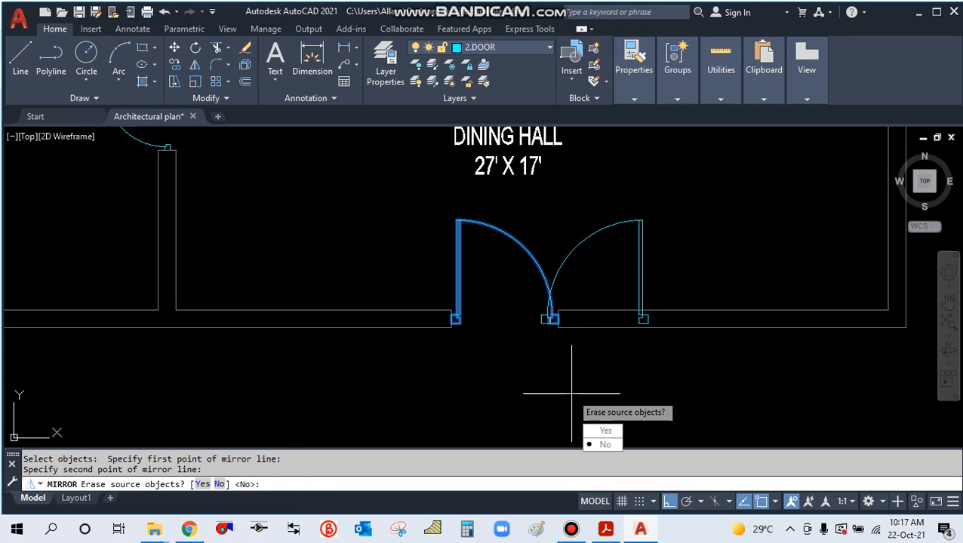
type("Y")
key("Return")
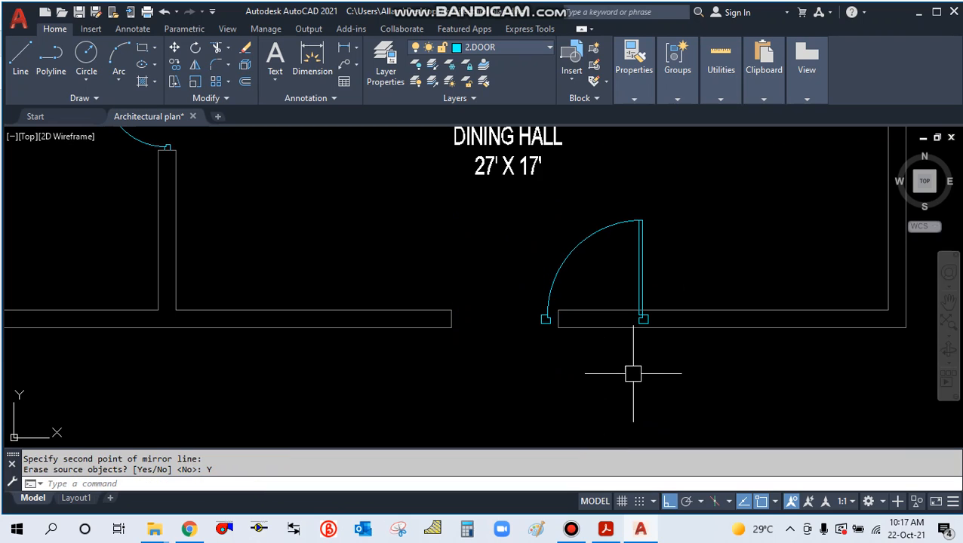
Move the mirrored door from its left jamb's outer midpoint to the midpoint of the entrance opening's left wall end.
type("m")
key("Return")
left_click(638, 279)
scroll(668, 321, "up", 4)
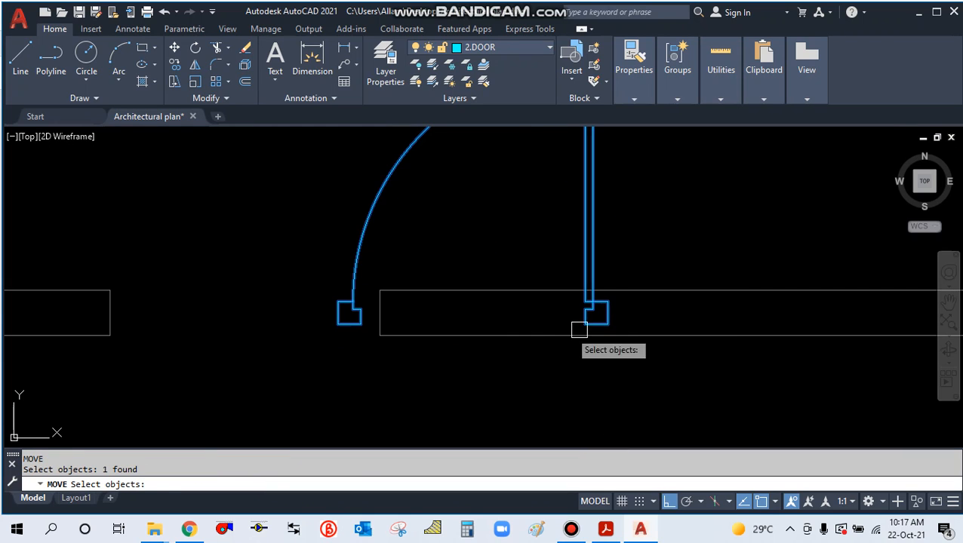
key("Return")
left_click(337, 316)
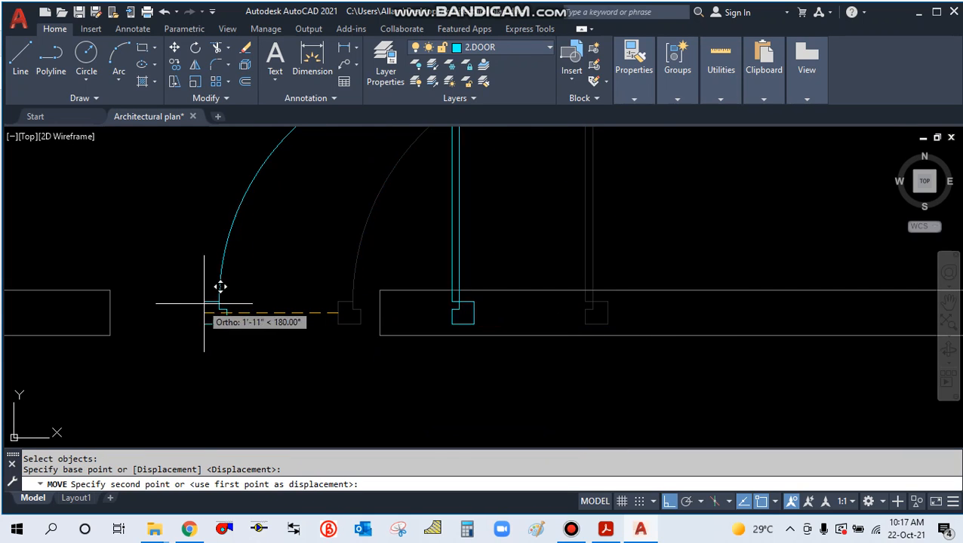
left_click(108, 315)
key("Escape")
scroll(576, 408, "down", 3)
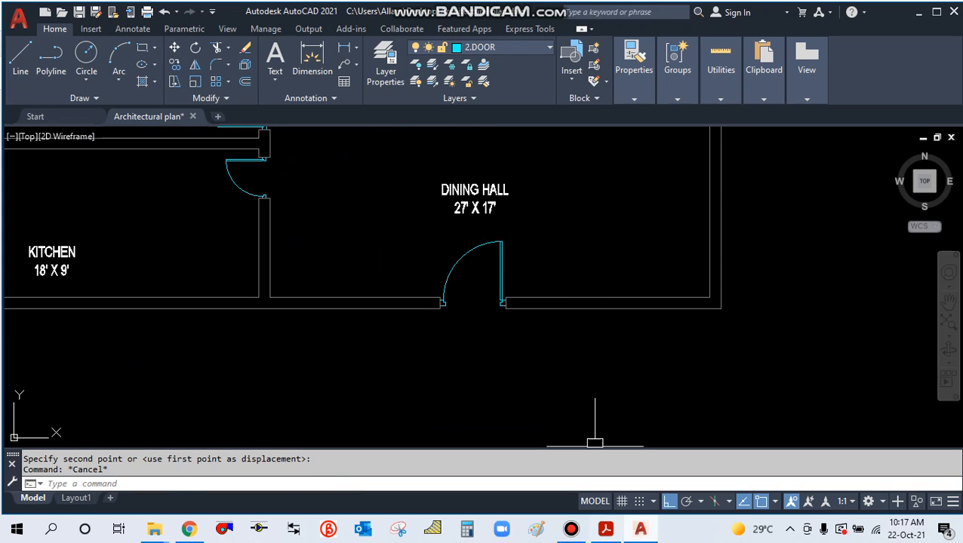
Compare the placed doors and the dining hall's staircase corner with the Ground Floor Plan PDF in Acrobat Reader.
left_click(606, 529)
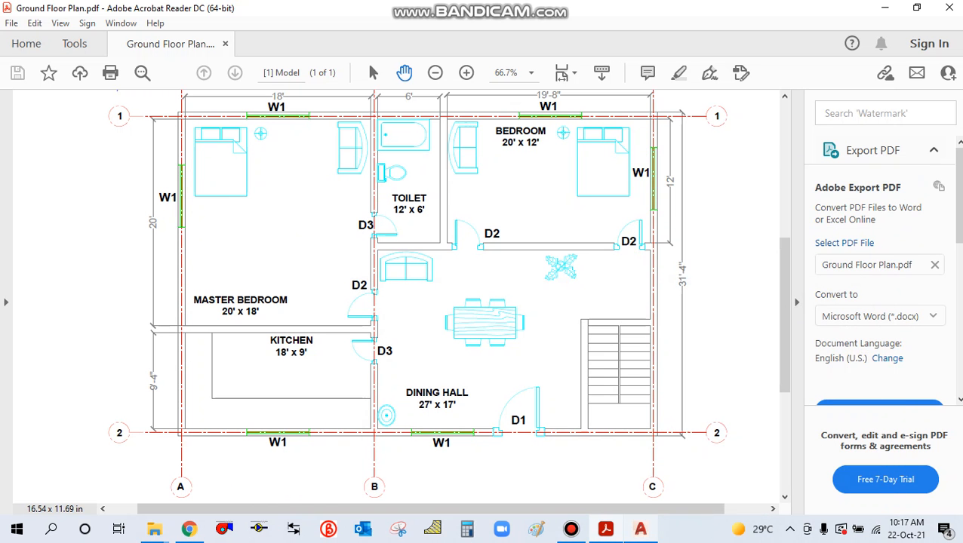
left_click(640, 529)
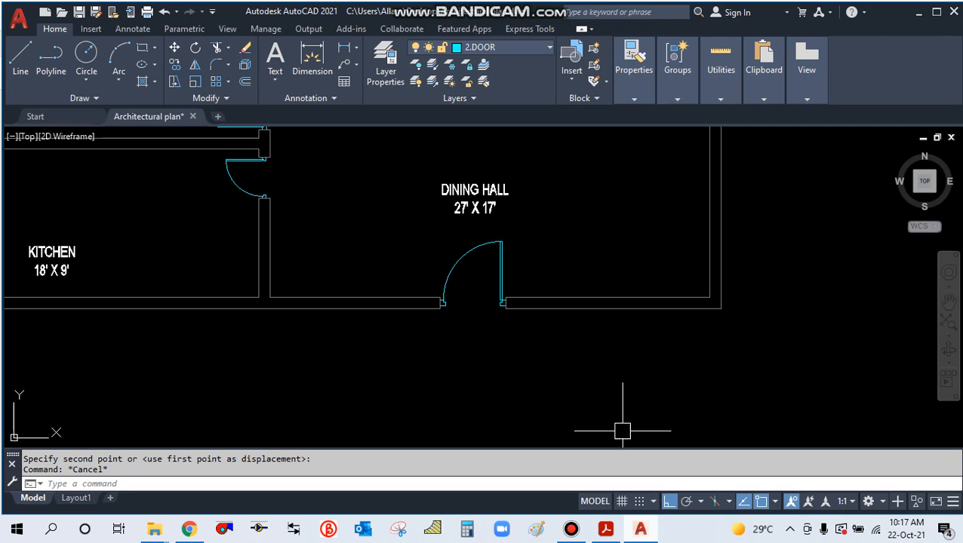
scroll(584, 360, "down", 4)
scroll(585, 287, "up", 5)
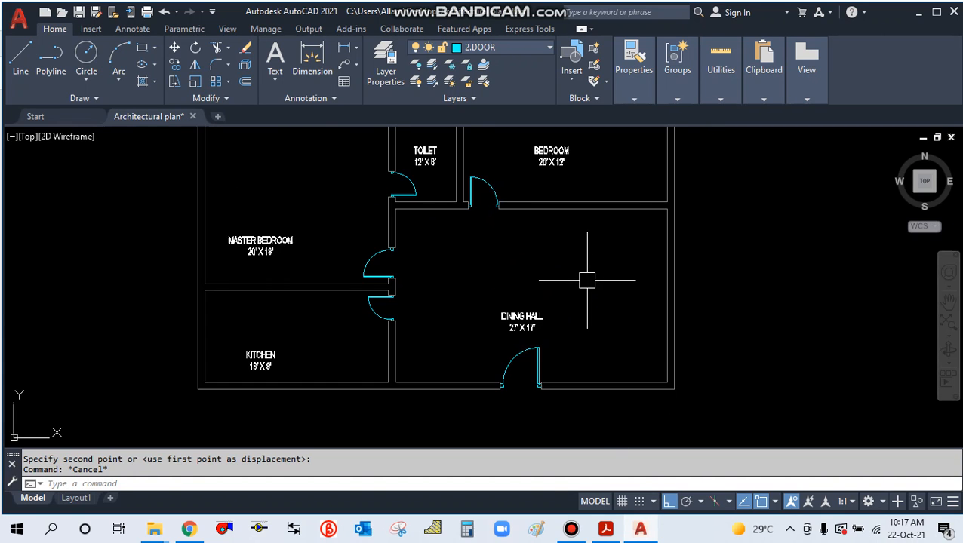
middle_click_drag(585, 282, 591, 312)
scroll(603, 348, "down", 4)
left_click(570, 530)
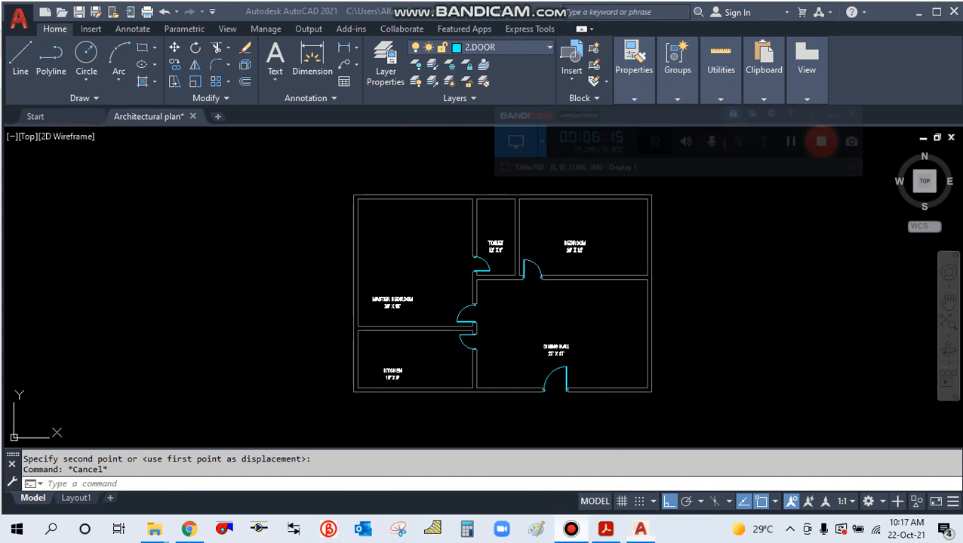
left_click(573, 530)
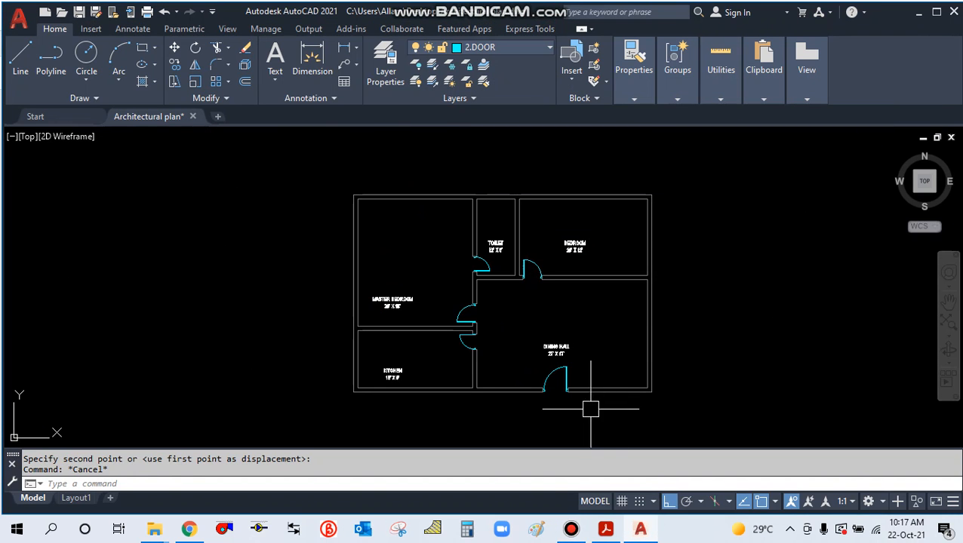
scroll(616, 367, "up", 2)
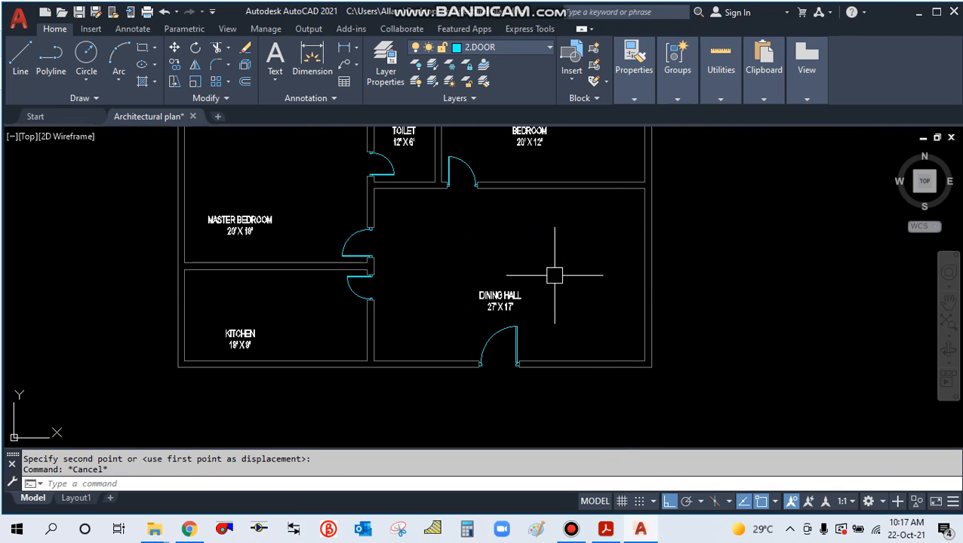
middle_click_drag(576, 300, 553, 328)
left_click(606, 529)
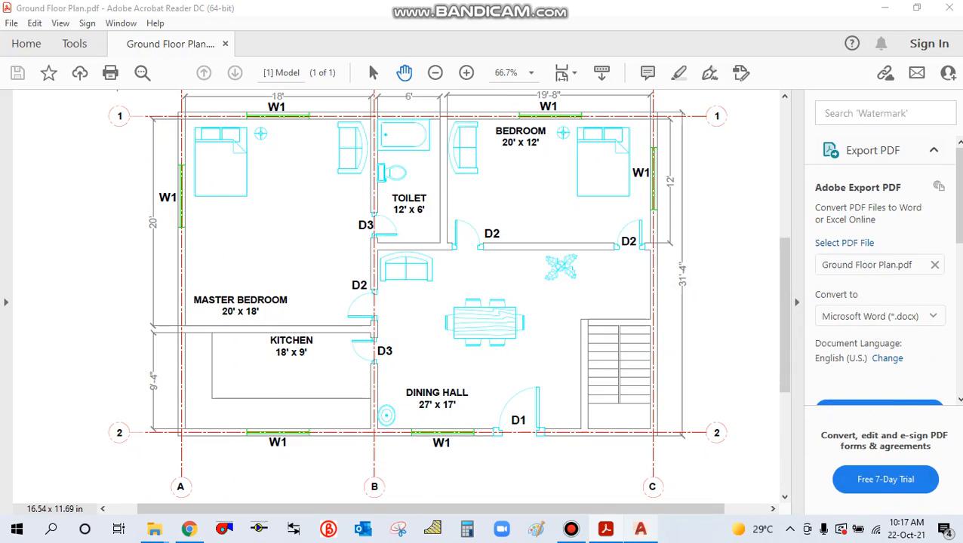
left_click(640, 529)
scroll(602, 388, "up", 2)
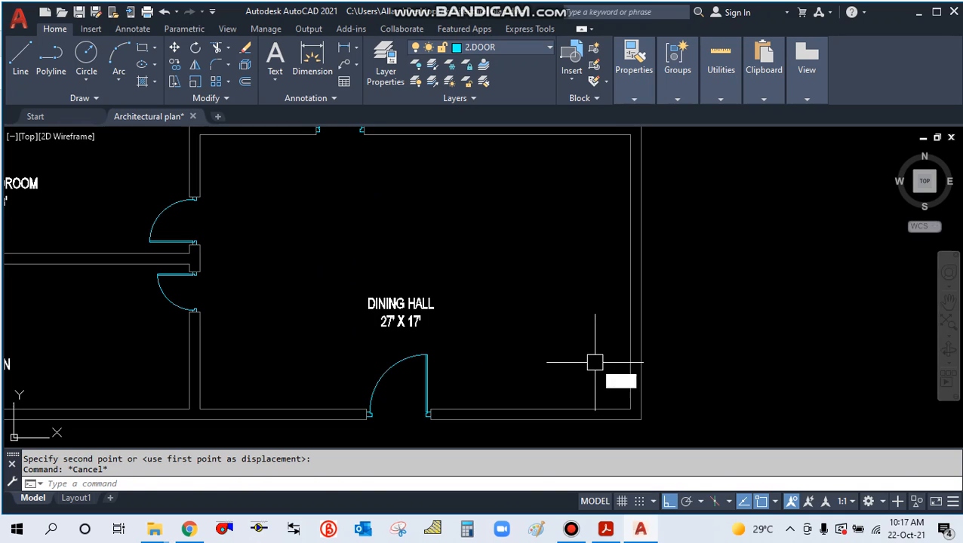
Offset the dining hall's right inner wall line 10' into the room.
type("o")
key("Return")
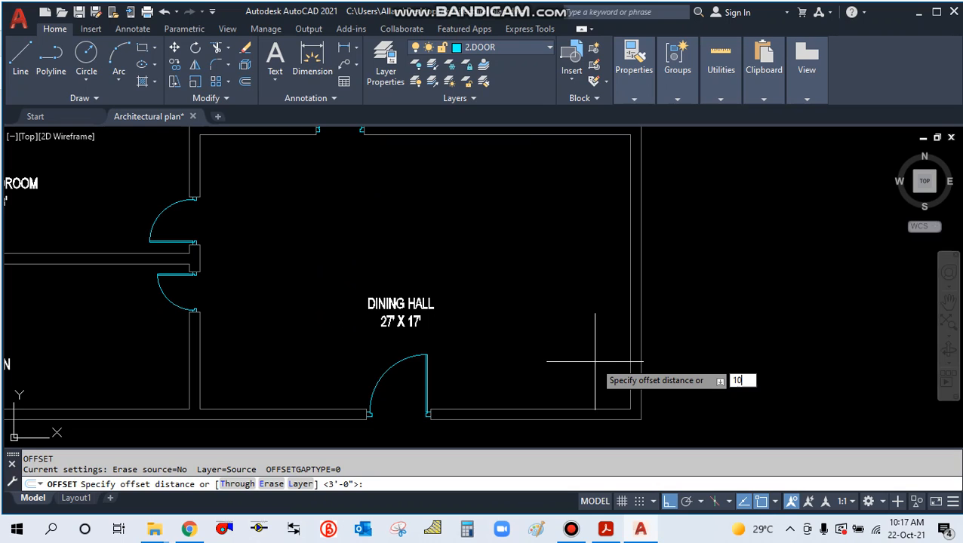
key("Return")
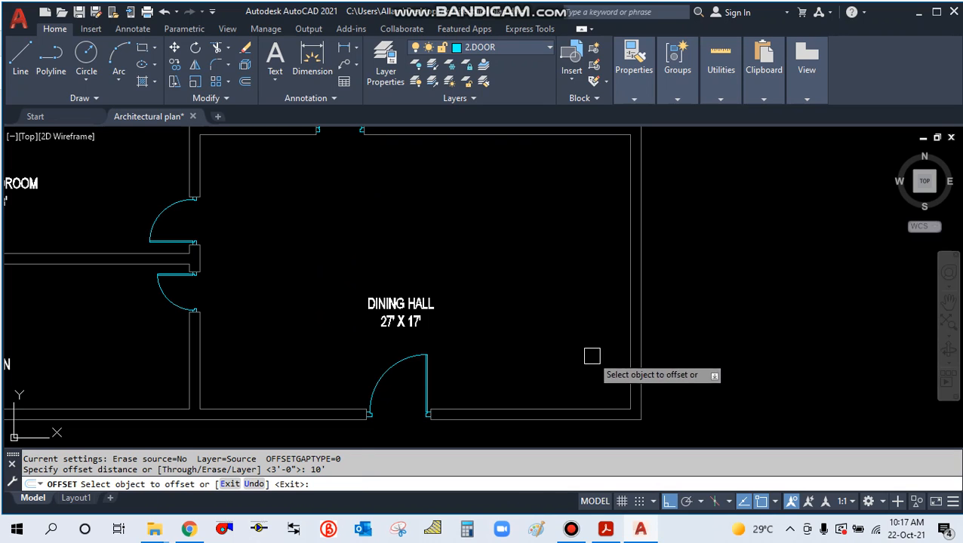
left_click(629, 344)
left_click(500, 345)
key("Escape")
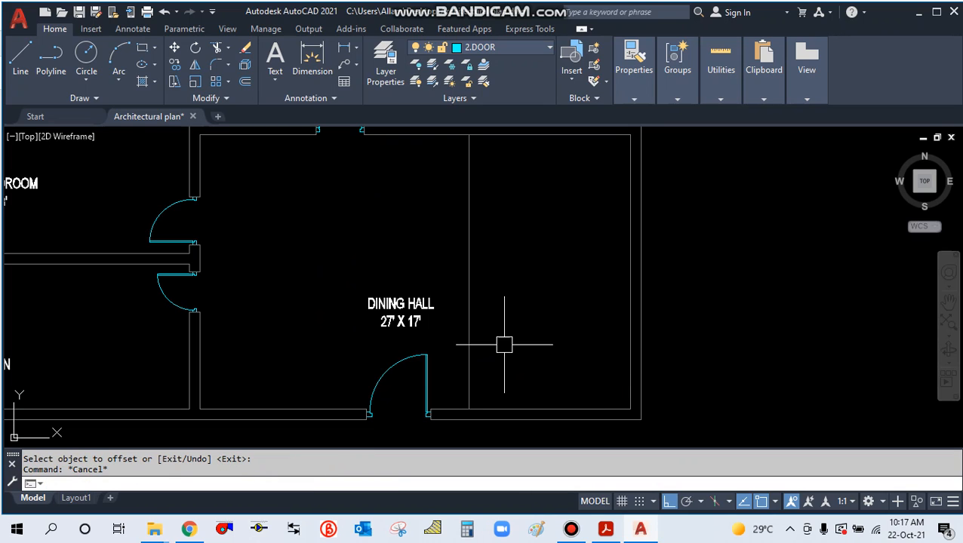
Offset the line 10' from the right inner wall by 8" to its left.
key("Return")
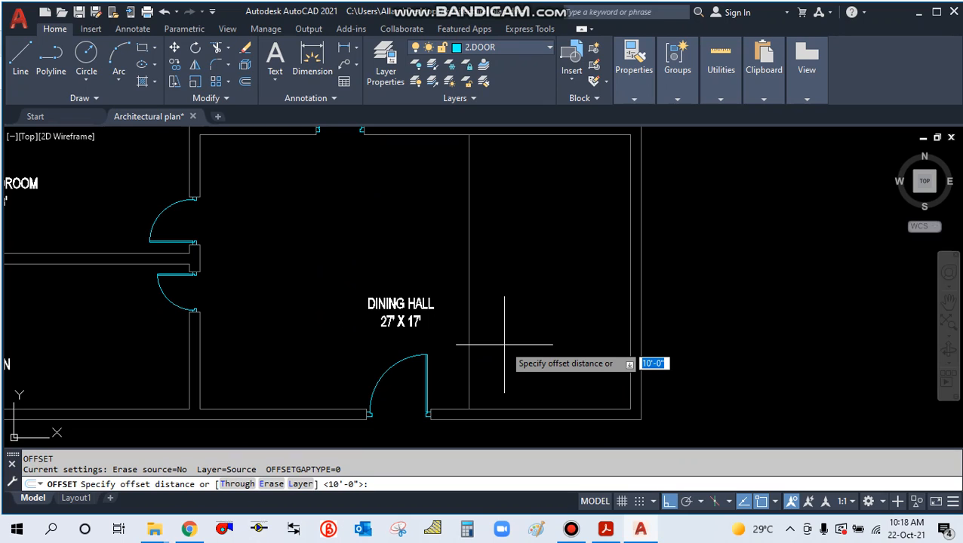
key("Return")
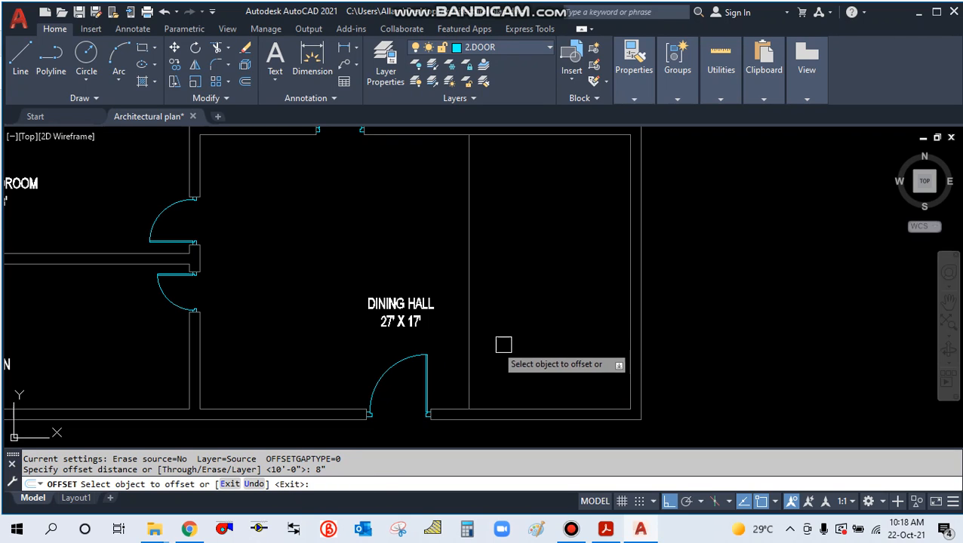
left_click(469, 347)
left_click(462, 337)
key("Escape")
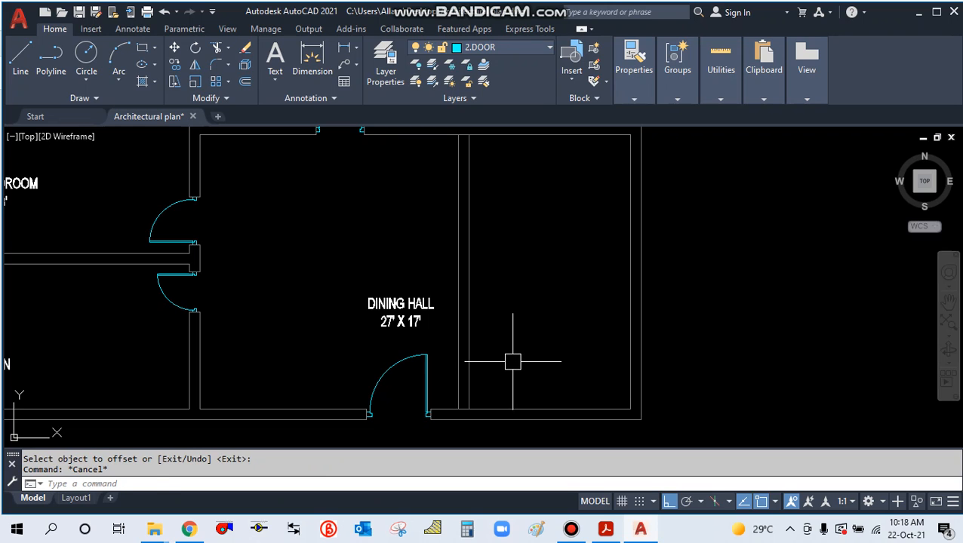
Erase the two vertical offset lines inside the dining hall.
left_click(513, 361)
left_click(454, 312)
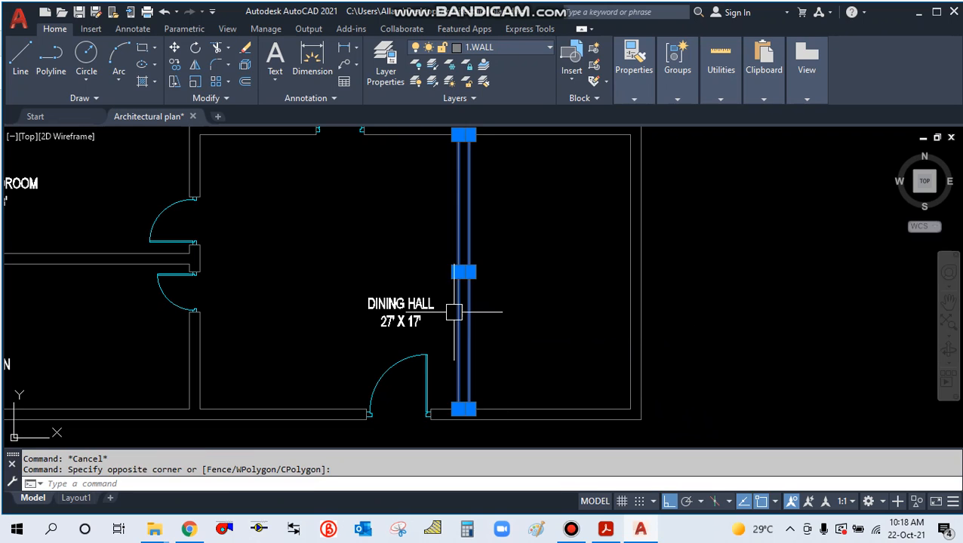
type("E")
key("Return")
Offset the dining hall's right inner wall line 6' into the room.
type("O")
key("Return")
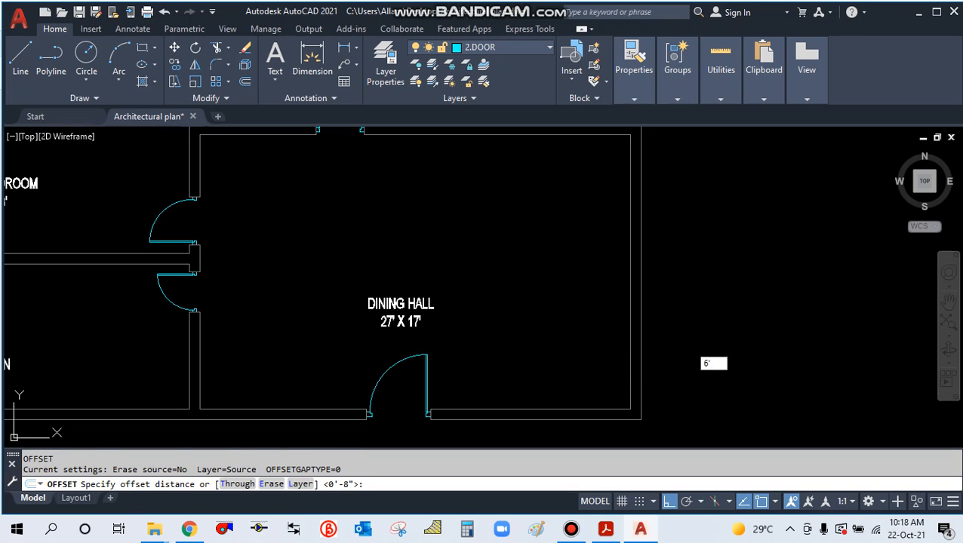
key("Return")
left_click(629, 342)
left_click(504, 360)
key("Escape")
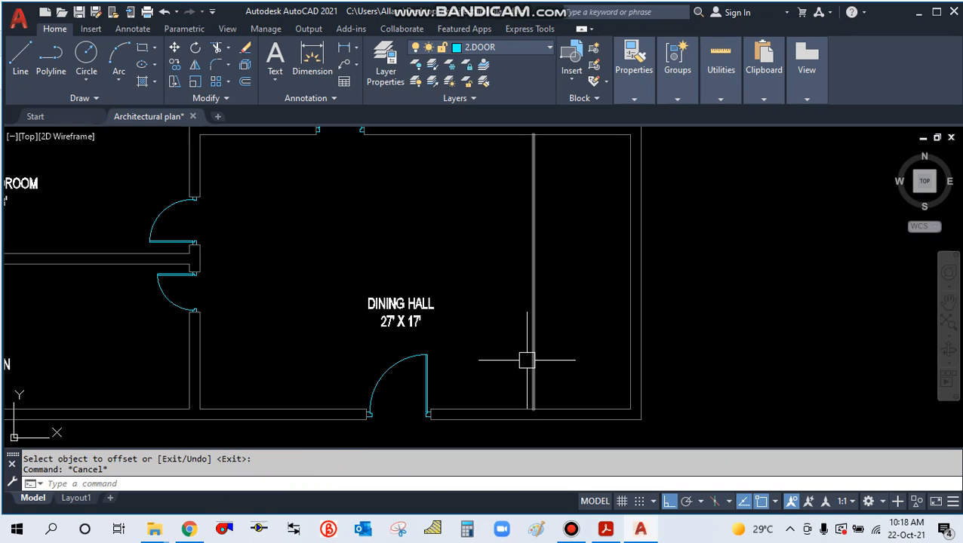
Offset the vertical line 6' from the right inner wall by 8" to its left to form the partition's thickness.
key("Return")
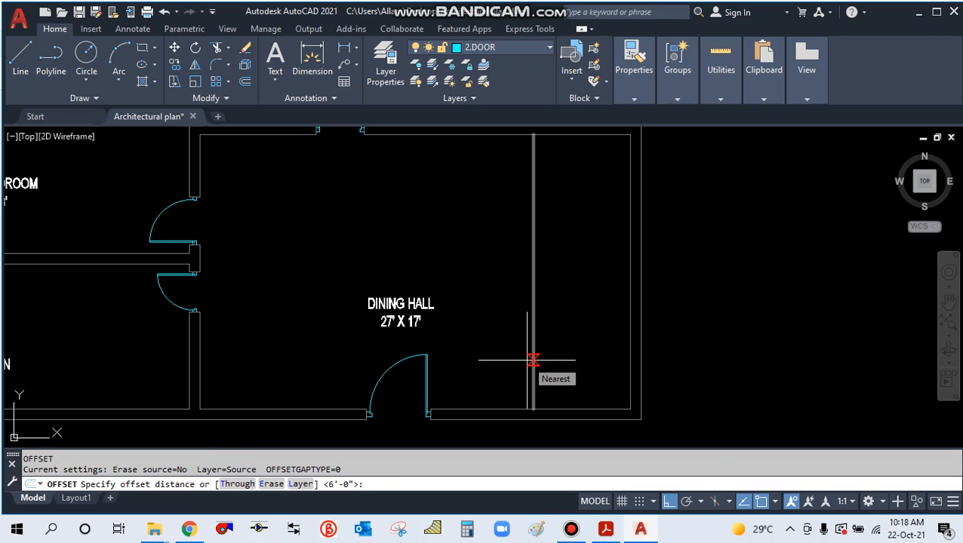
type("8")
key("Return")
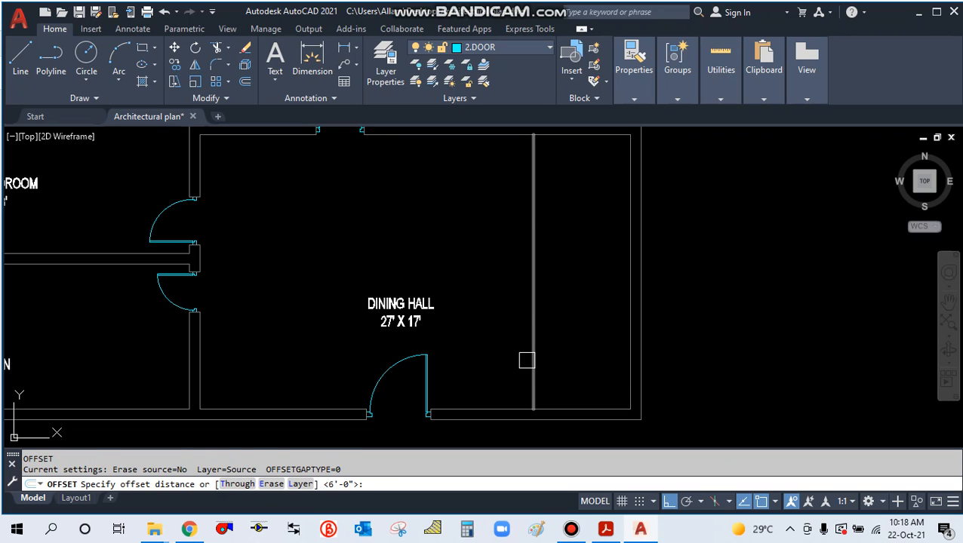
left_click(532, 361)
left_click(527, 373)
key("Return")
key("Escape")
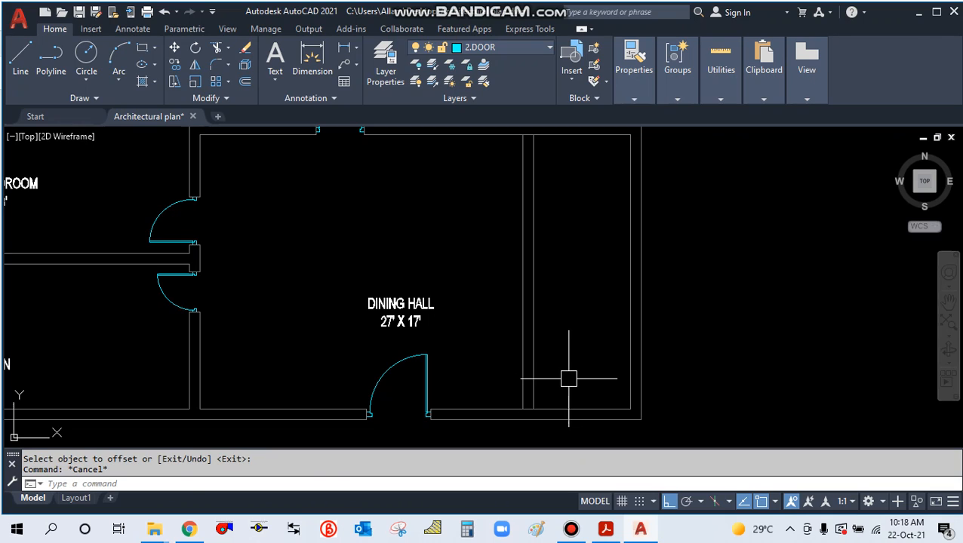
Offset the inner bottom wall line beside the main entrance 10' upward into the dining hall.
key("Return")
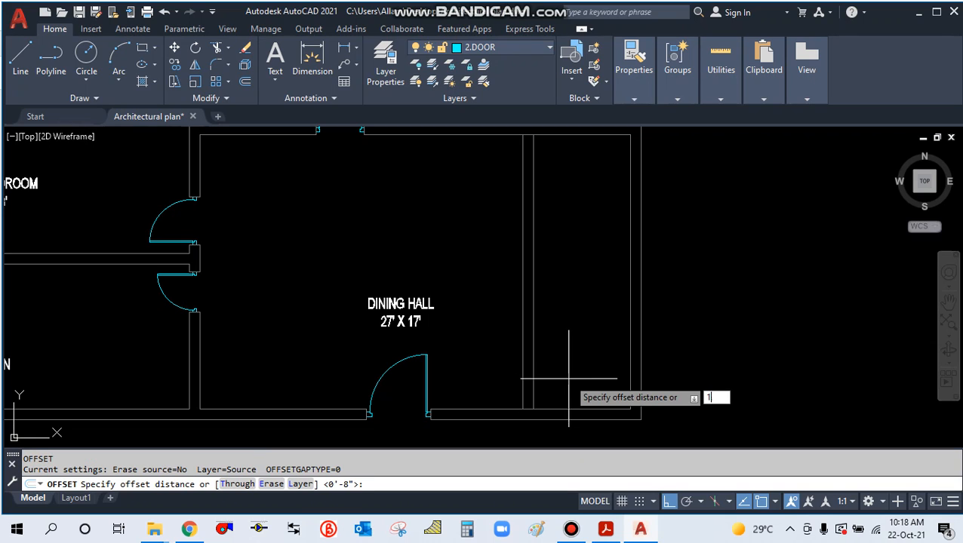
key("Return")
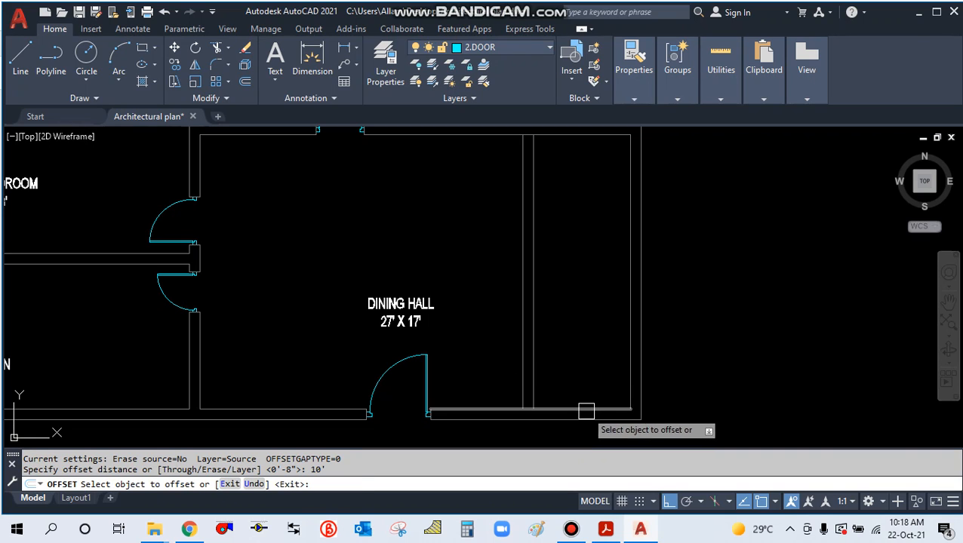
left_click(590, 411)
left_click(591, 279)
key("Escape")
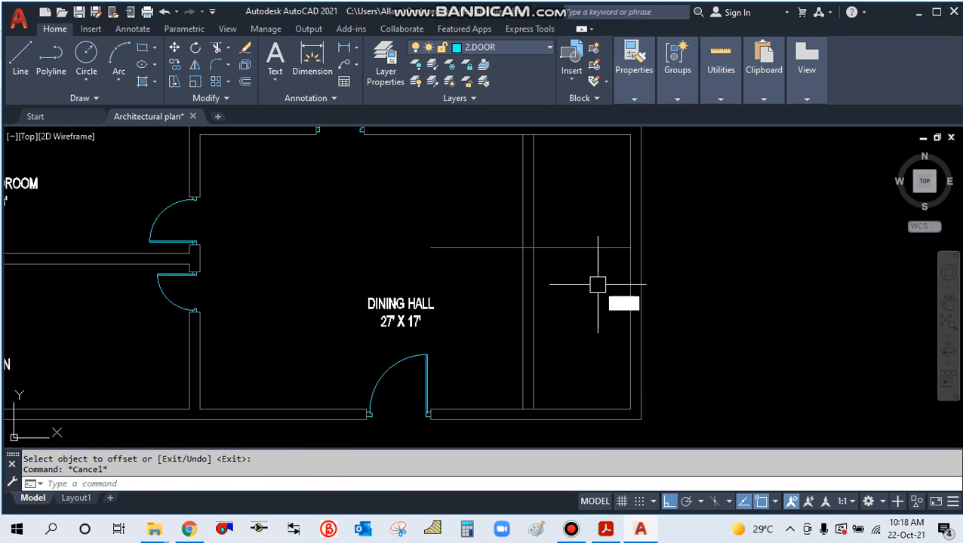
Offset the horizontal staircase line 8" upward to give the partition its thickness.
key("Return")
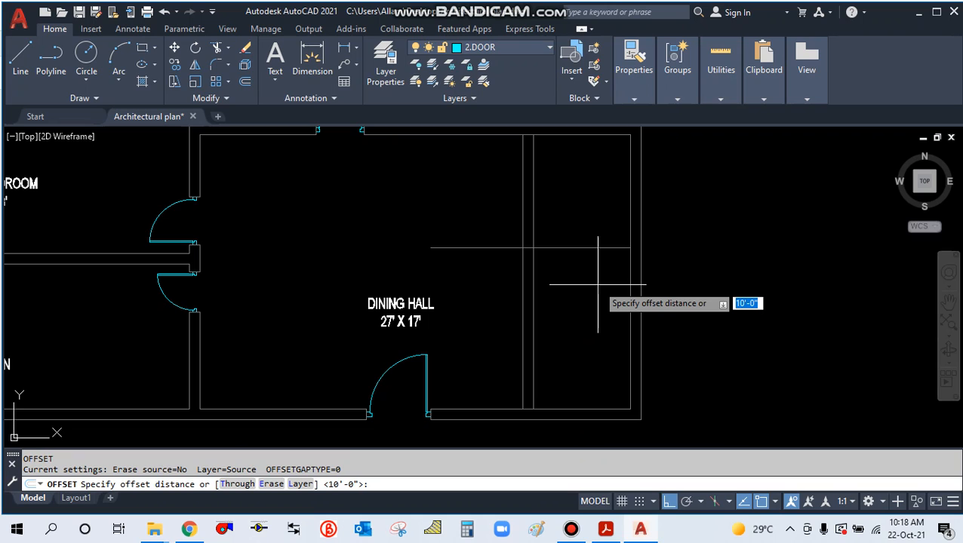
key("Return")
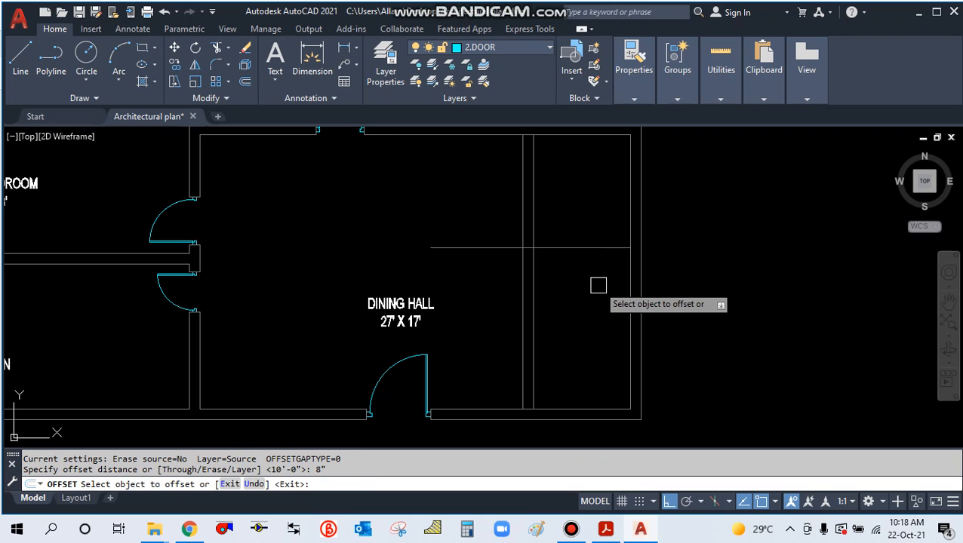
left_click(580, 248)
left_click(576, 200)
key("Escape")
Trim the overlapping partition lines beyond and inside their intersection to form a clean upper-left corner for the staircase walls.
scroll(550, 259, "up", 4)
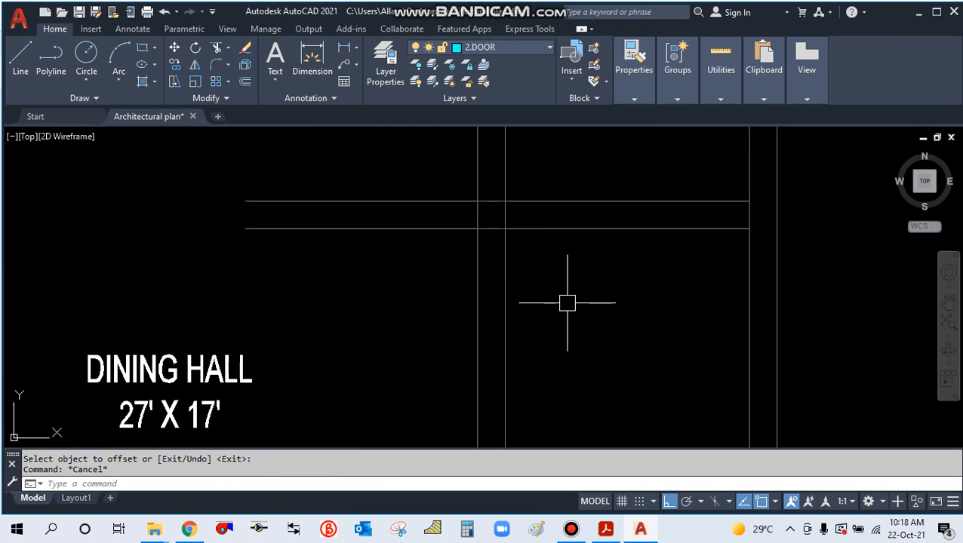
type("tr")
key("Return")
left_click_drag(541, 164, 439, 167)
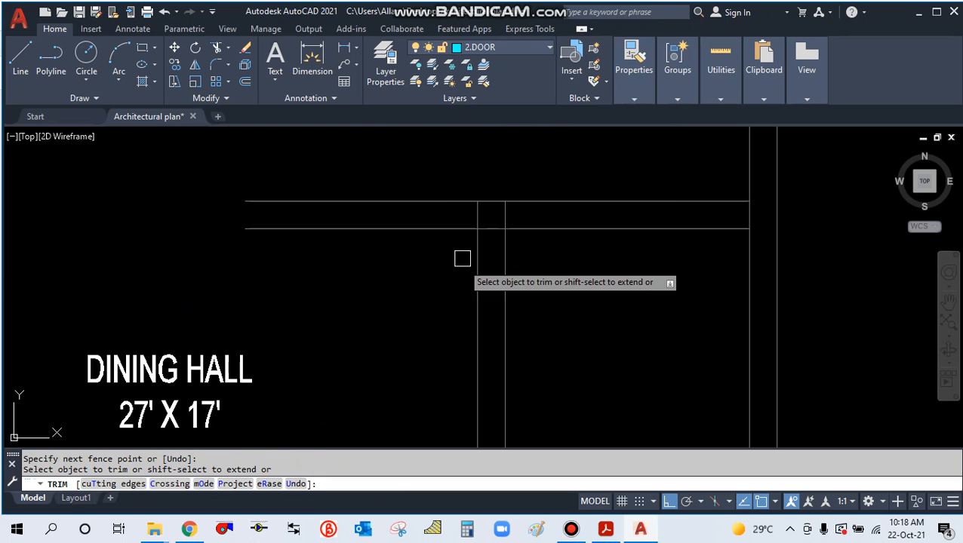
left_click_drag(451, 253, 434, 175)
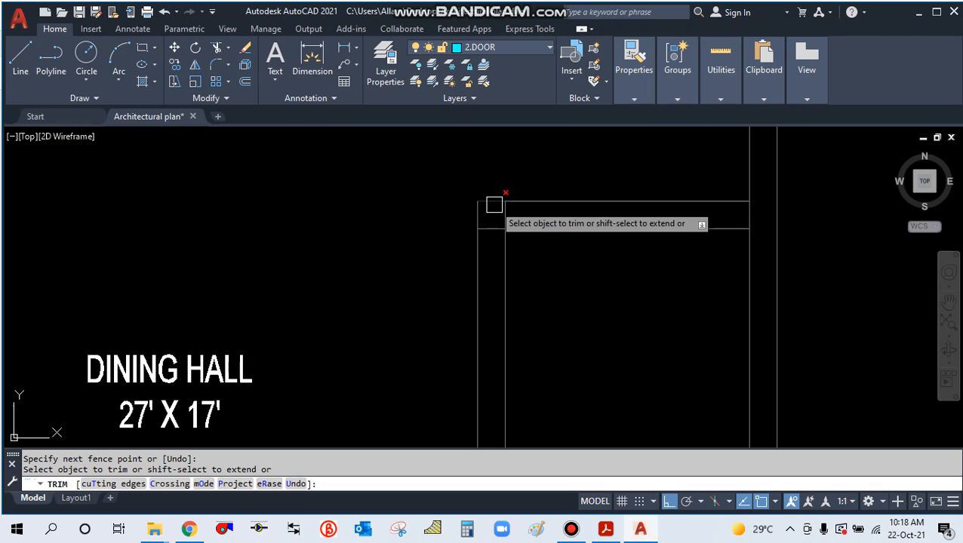
scroll(491, 227, "up", 2)
left_click(490, 224)
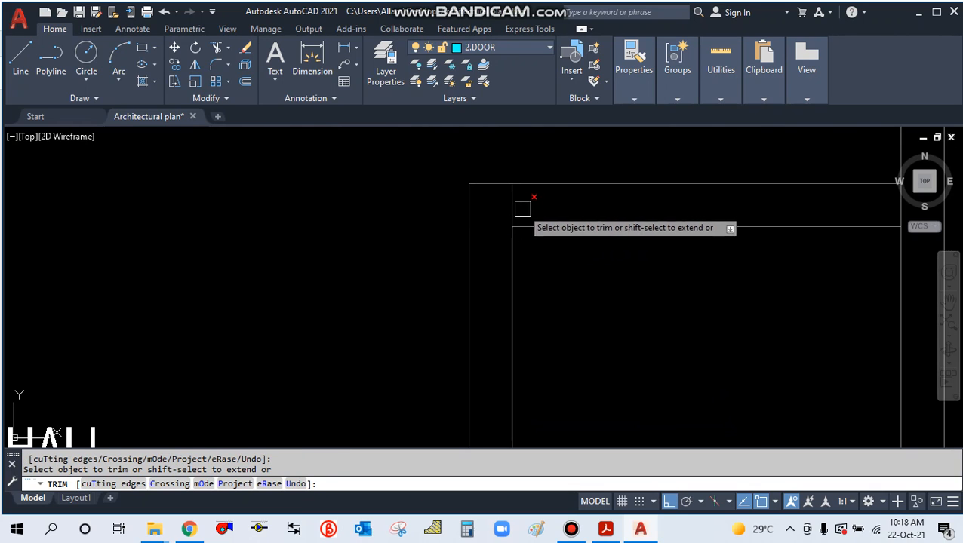
key("Escape")
scroll(501, 211, "down", 3)
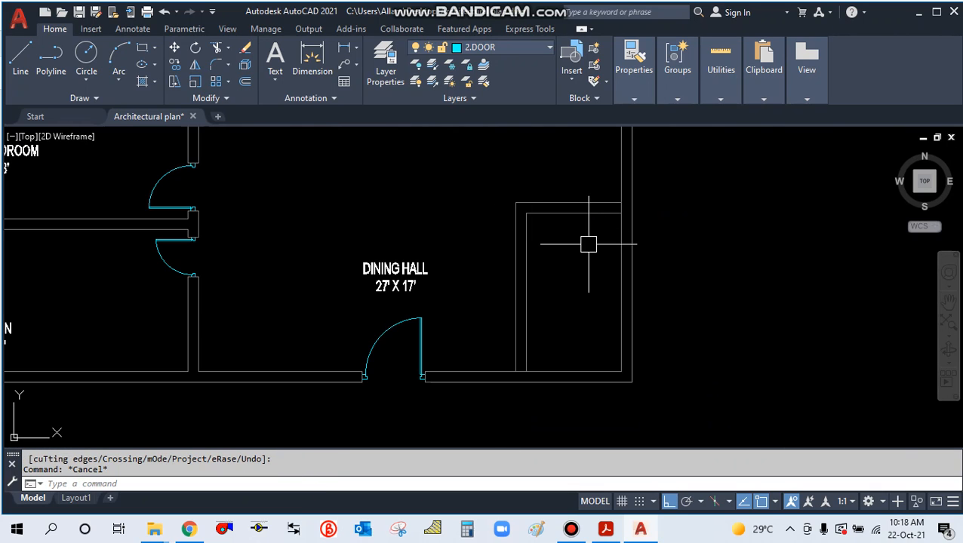
type("l")
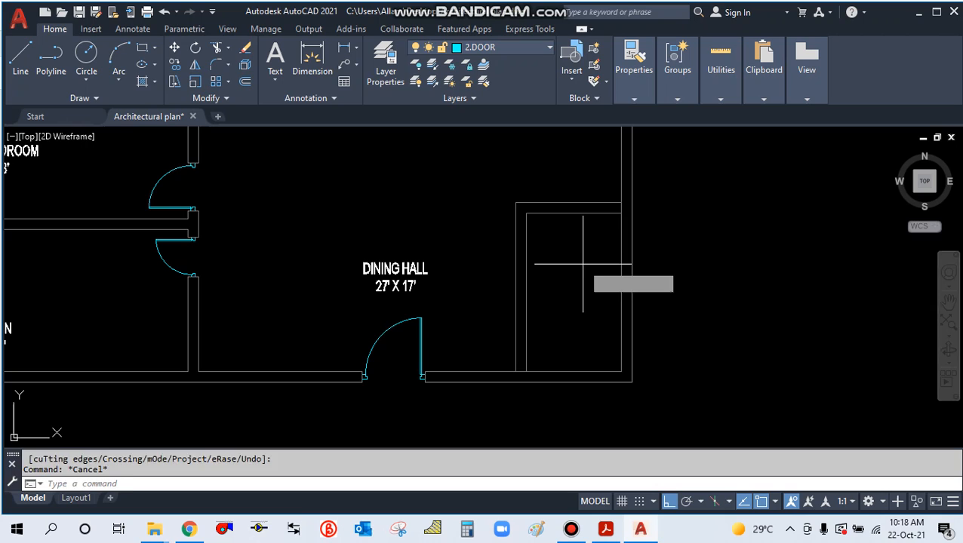
key("Return")
left_click(574, 214)
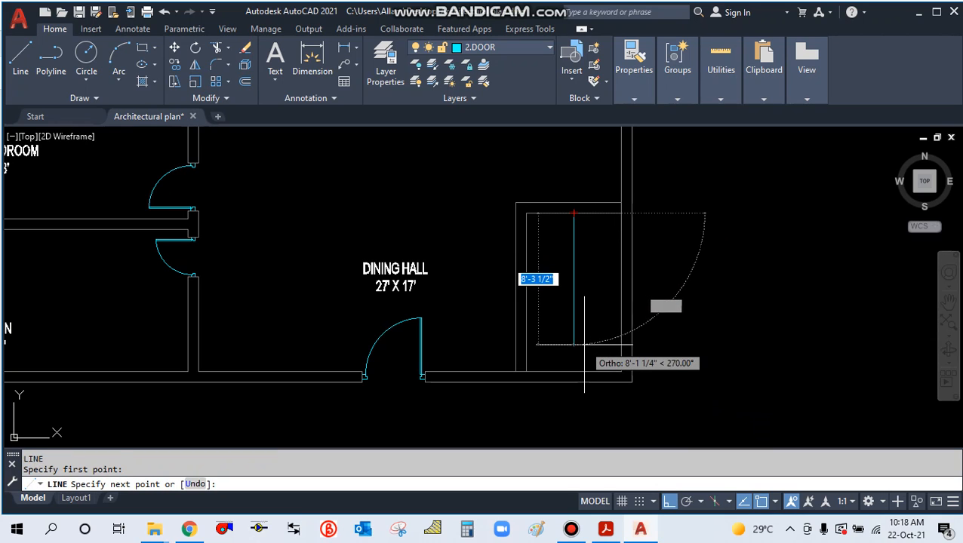
key("Escape")
Make 1.WALL the current layer and draw a vertical line from the midpoint of the staircase's inner upper wall to the lower wall.
left_click(526, 245)
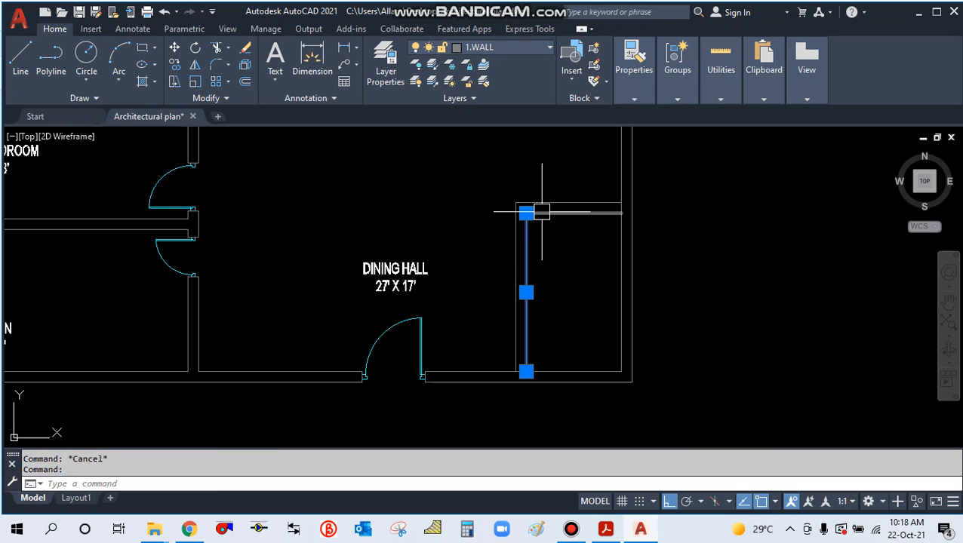
left_click(483, 64)
key("Return")
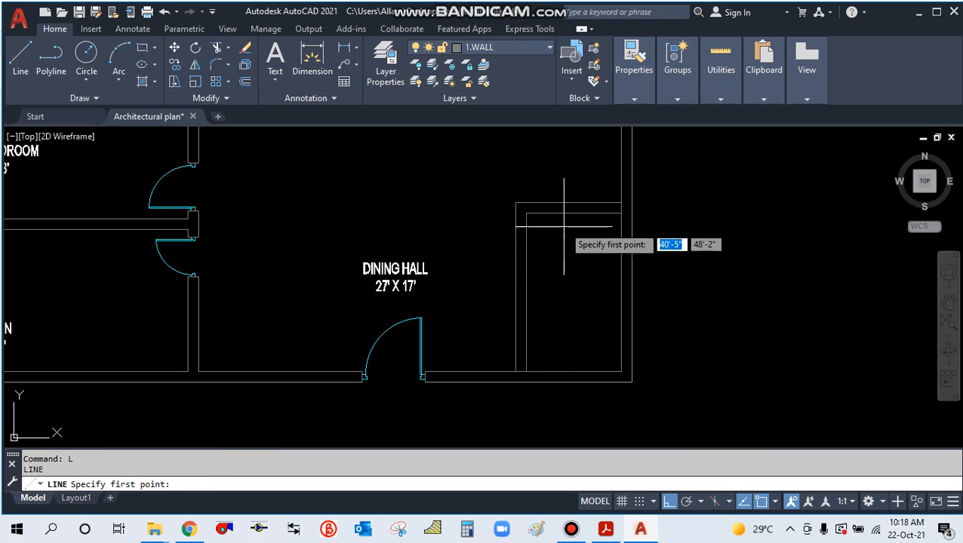
left_click(573, 213)
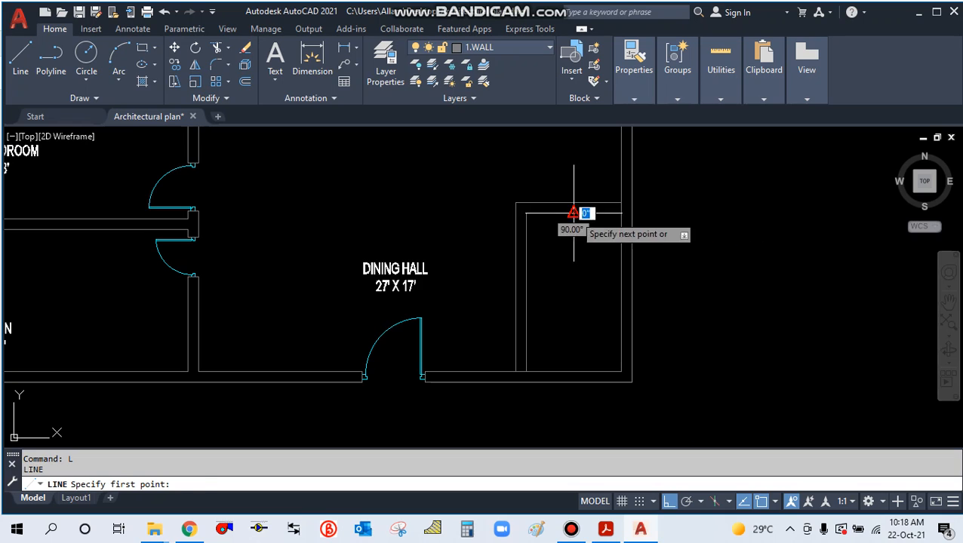
left_click(573, 372)
key("Return")
key("Escape")
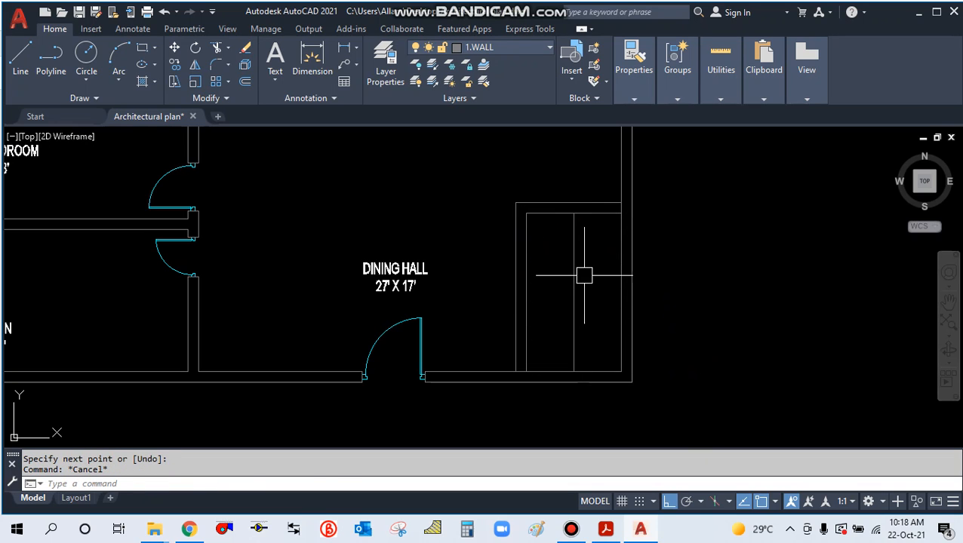
Offset the staircase's vertical centre line 0.2" to both sides.
type("o")
key("Return")
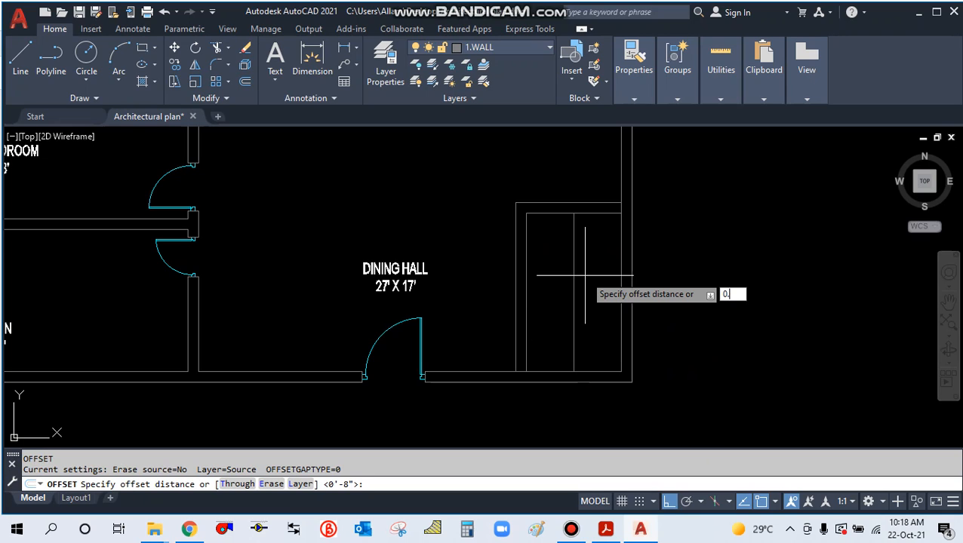
key("Return")
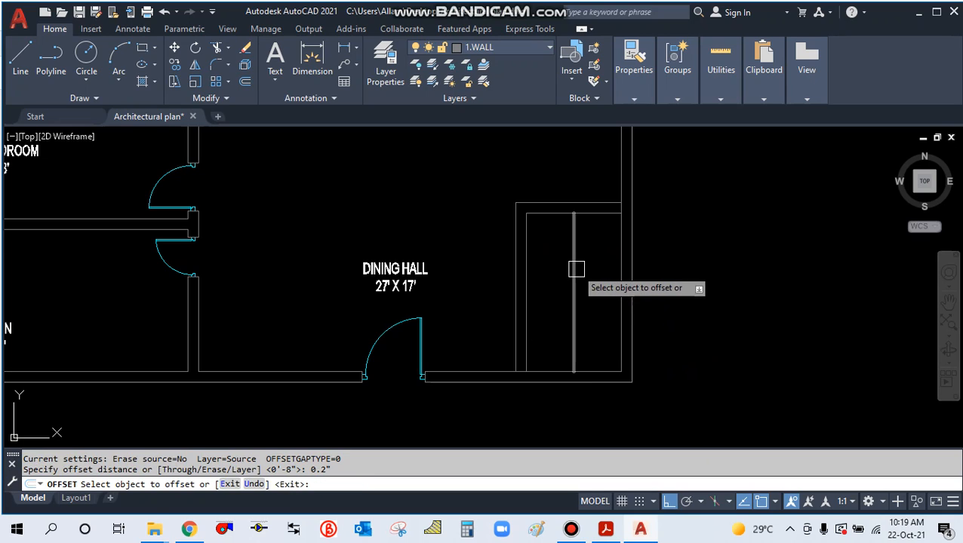
left_click(574, 266)
left_click(600, 275)
scroll(543, 291, "up", 5)
scroll(559, 275, "up", 3)
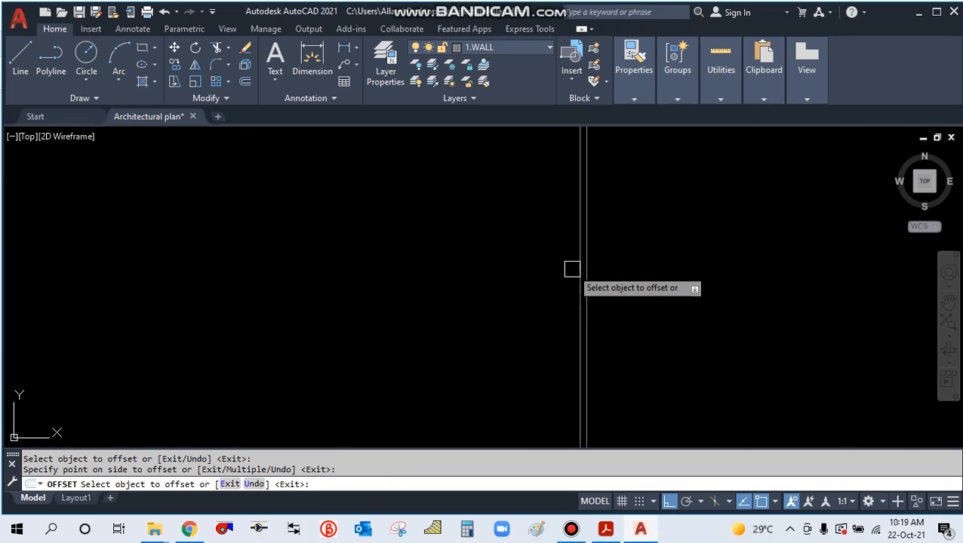
left_click(576, 268)
key("Escape")
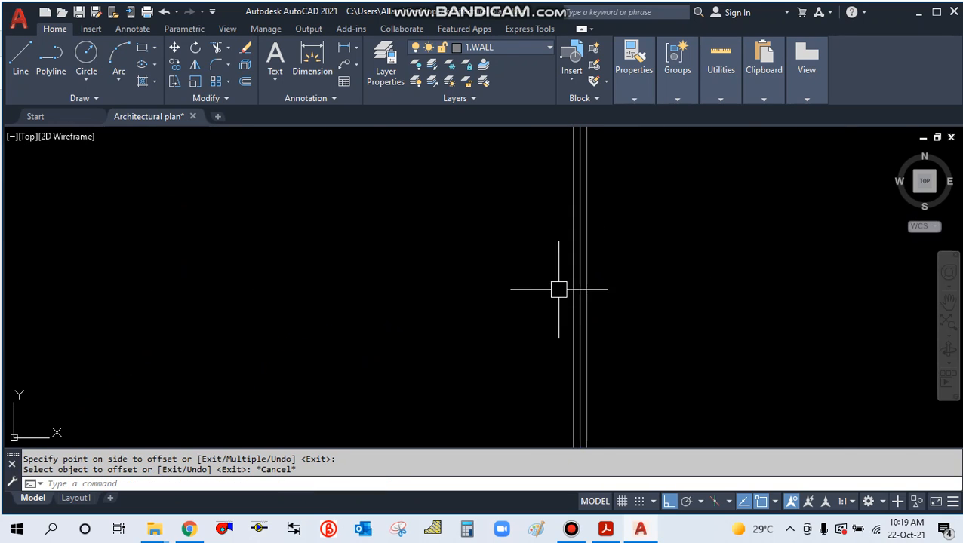
Erase the original middle line between the two offset centre lines.
scroll(623, 279, "up", 4)
left_click(603, 272)
key("Delete")
key("Escape")
Offset the staircase's inner upper wall line downward repeatedly at 8" spacing to create twelve tread lines.
scroll(521, 302, "down", 6)
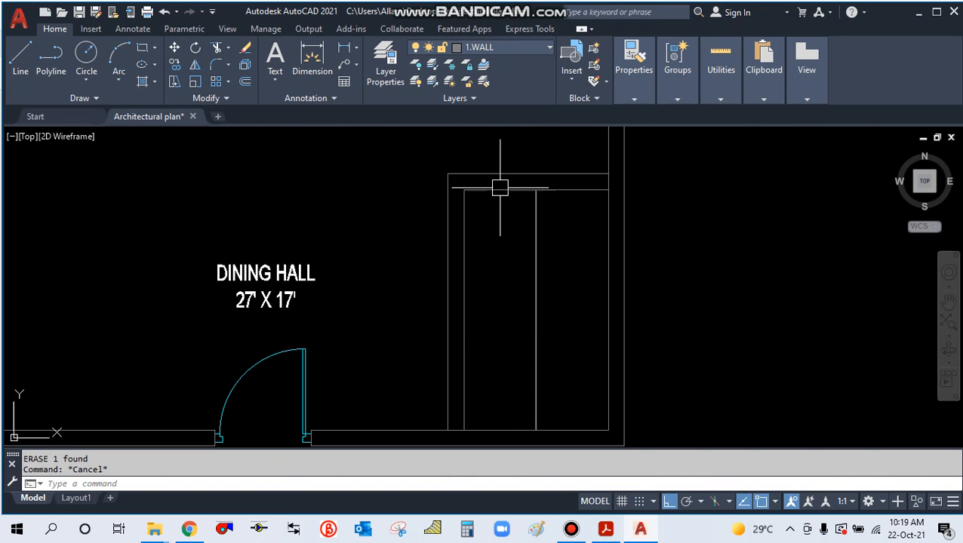
type("o")
key("Return")
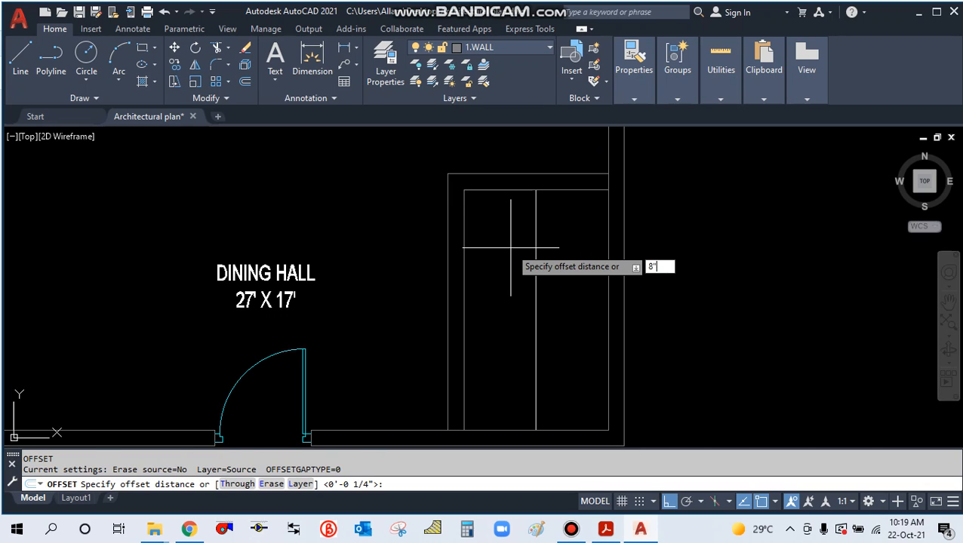
key("Return")
left_click(507, 190)
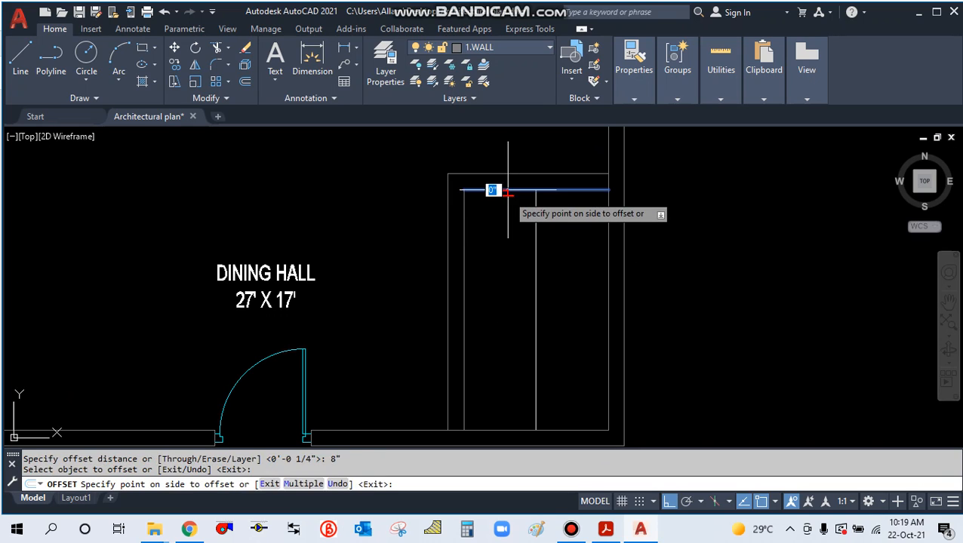
type("m")
key("Return")
key("Return")
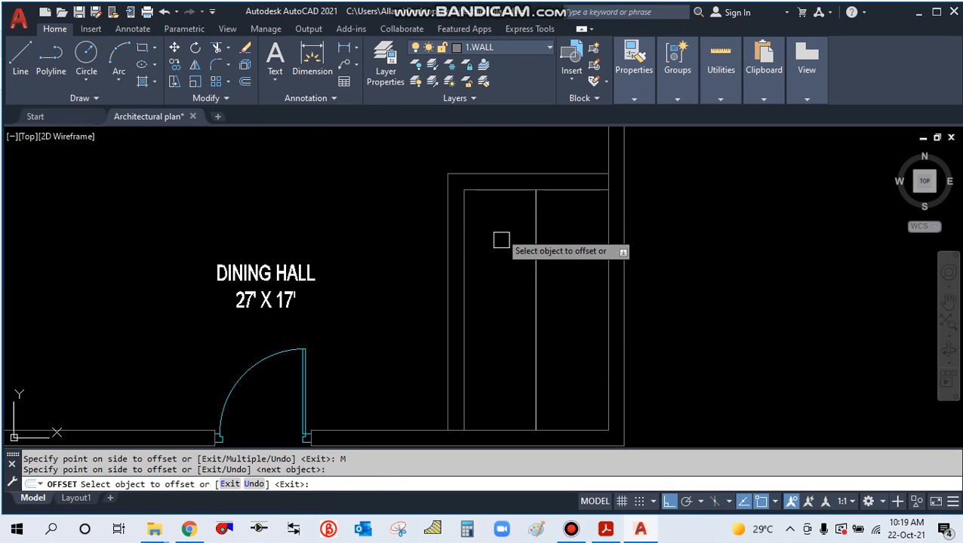
left_click(496, 190)
type("m")
key("Return")
left_click(503, 229)
left_click(503, 240)
left_click(503, 257)
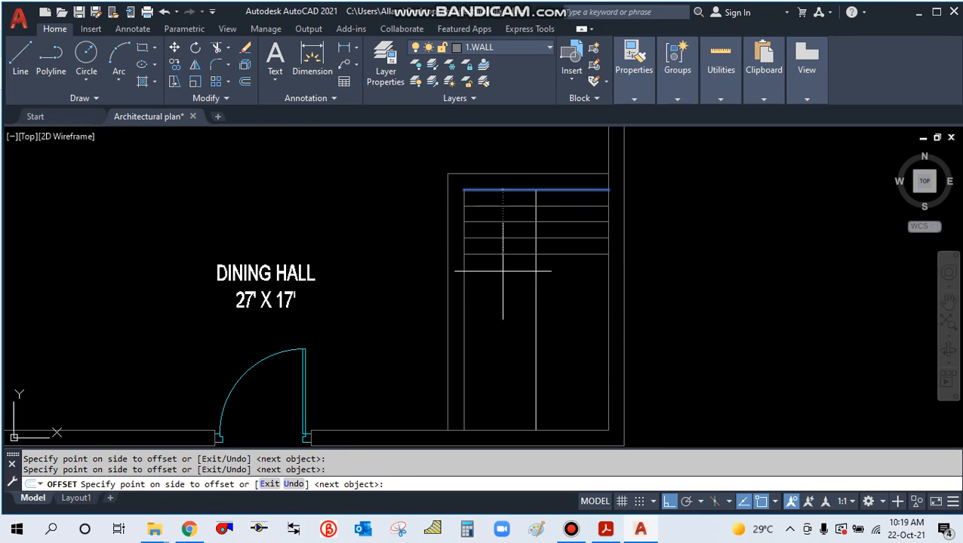
left_click(505, 308)
left_click(506, 330)
left_click(506, 342)
left_click(508, 353)
left_click(509, 359)
left_click(510, 363)
left_click(511, 372)
left_click(514, 382)
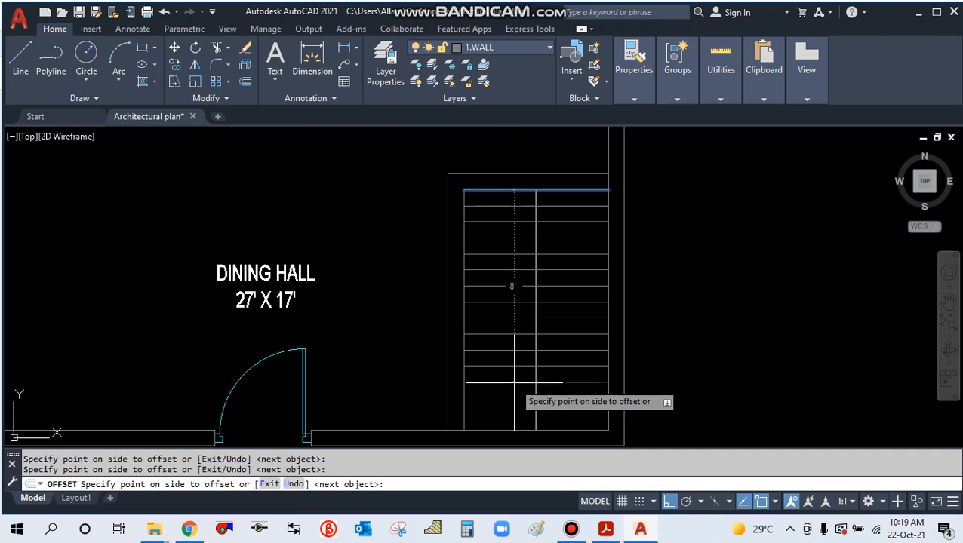
key("Escape")
Trim away the left half of the staircase's inner upper wall line, up to the centre divider.
scroll(510, 272, "down", 2)
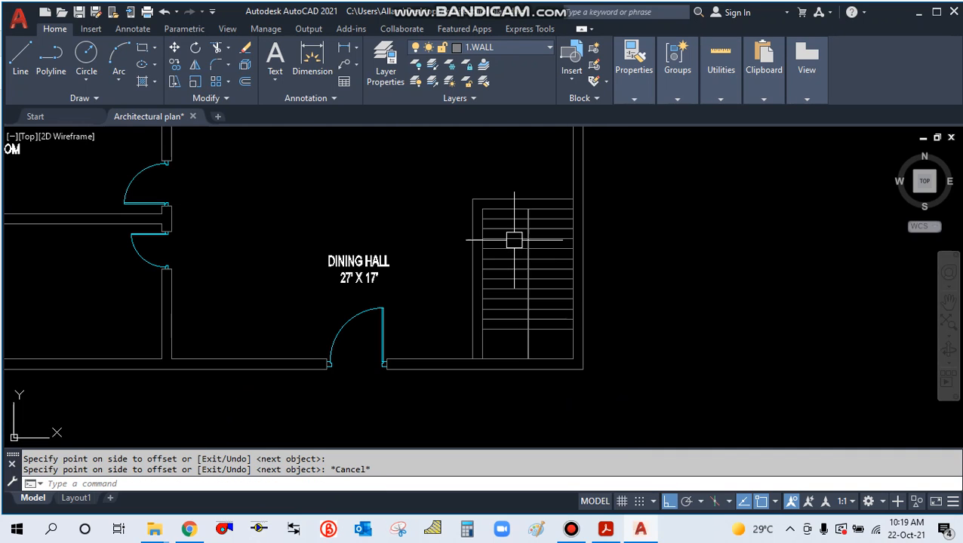
scroll(529, 212, "up", 4)
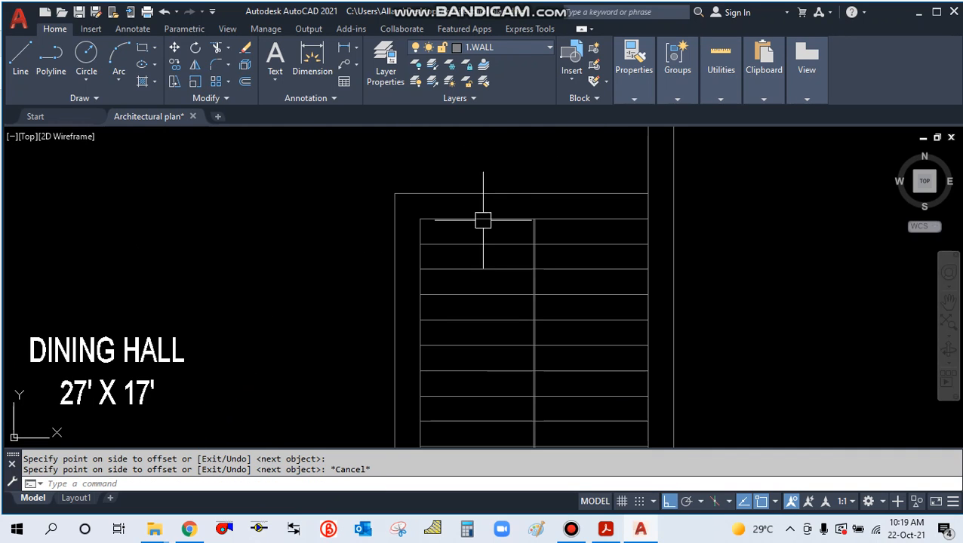
type("tr")
key("Return")
left_click(479, 224)
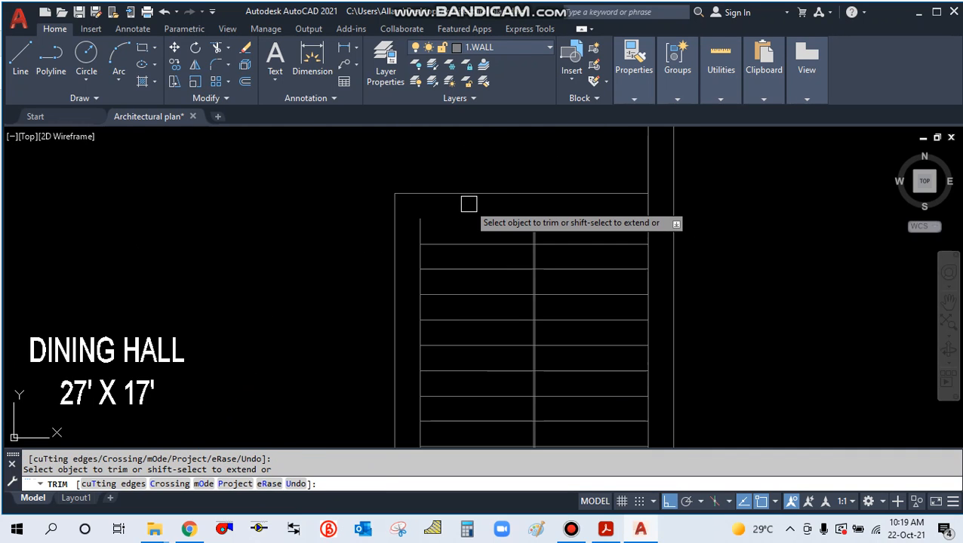
key("Escape")
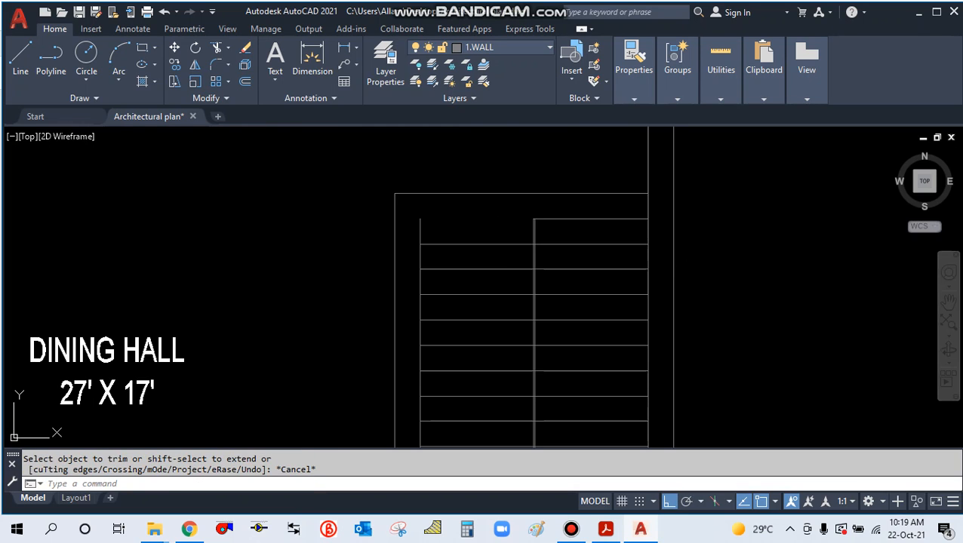
type("l")
key("Return")
left_click(420, 219)
key("Escape")
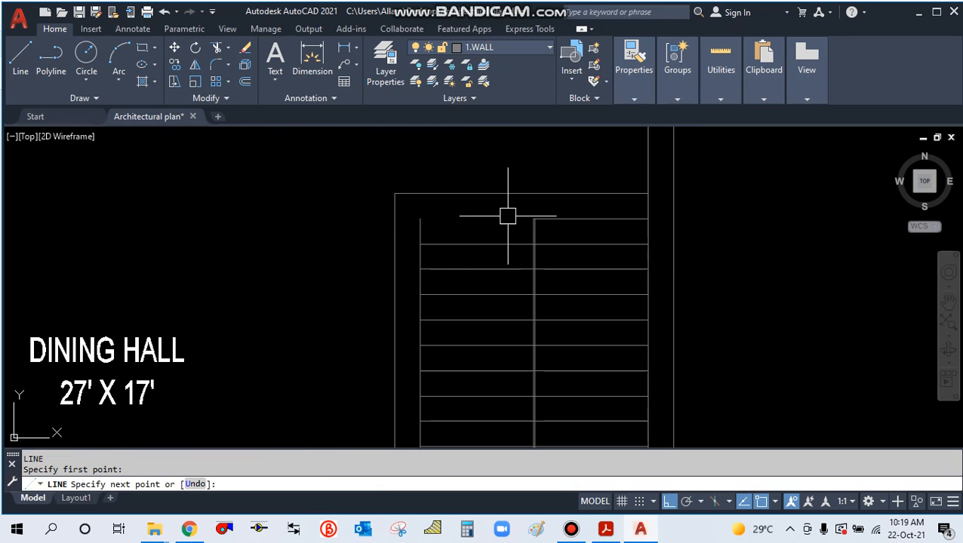
key("Escape")
key("Escape")
Extend the inner left partition line up to the outer upper wall line of the staircase.
type("ex")
key("Return")
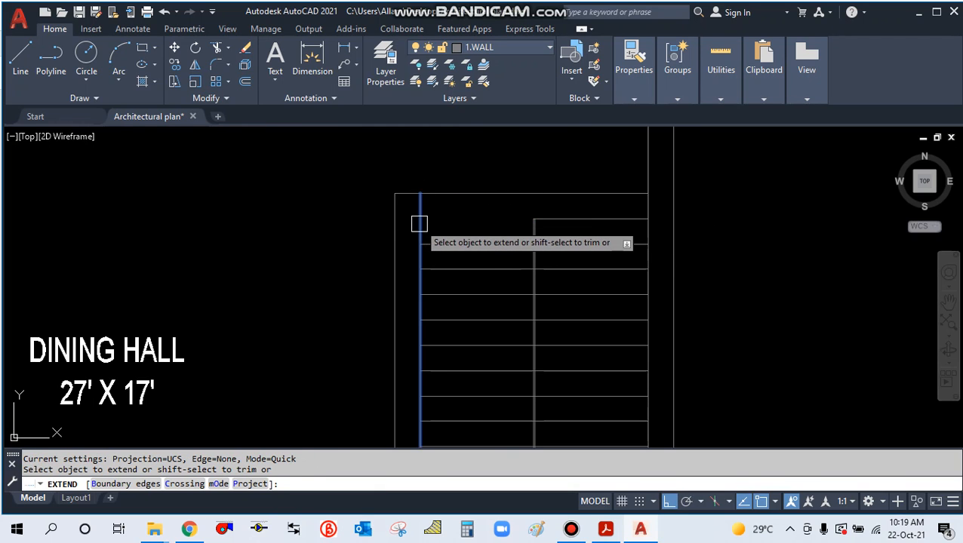
left_click(421, 221)
key("Escape")
Trim the two centre divider lines below the lowest tread of the staircase.
scroll(516, 187, "down", 2)
scroll(576, 233, "up", 2)
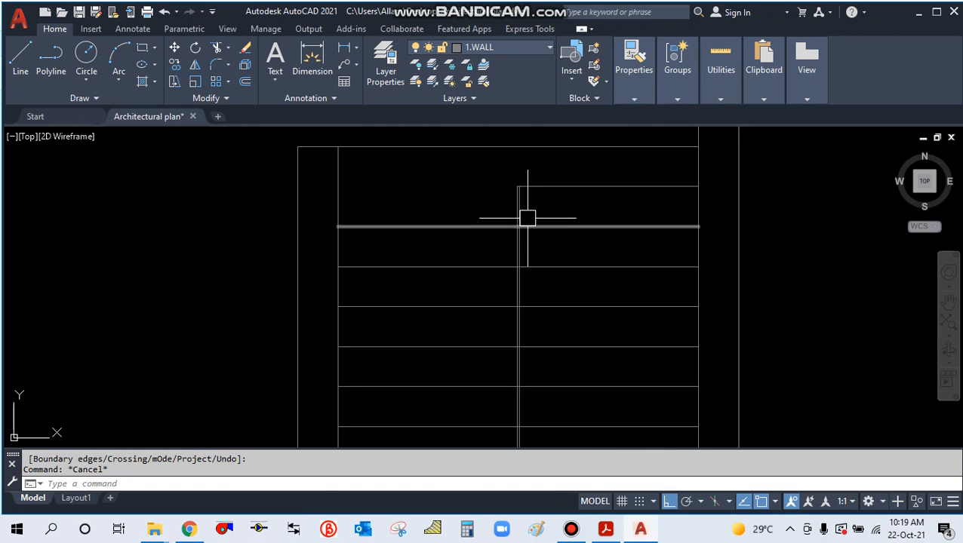
scroll(527, 215, "down", 3)
scroll(571, 237, "down", 2)
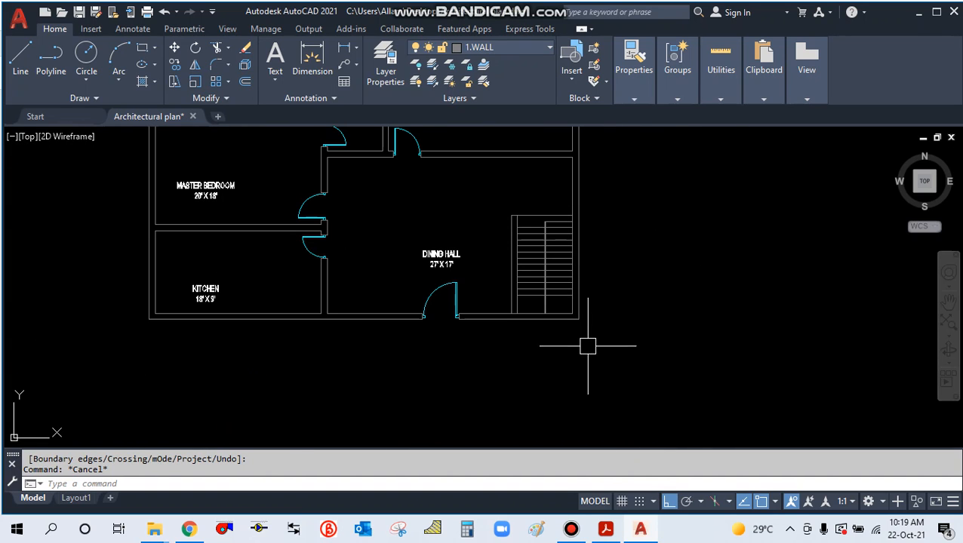
scroll(530, 318, "up", 5)
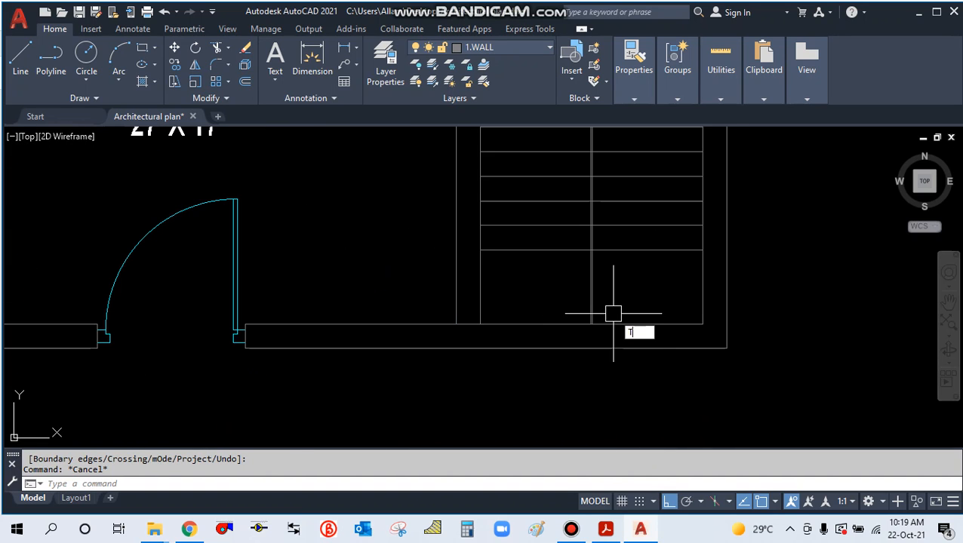
type("R")
key("Return")
left_click_drag(628, 294, 563, 285)
key("Escape")
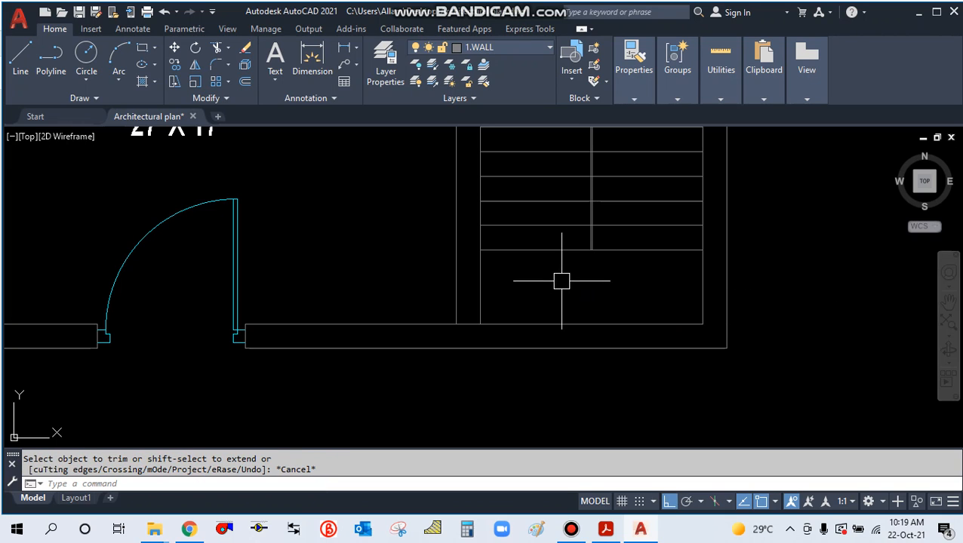
Draw an upward-pointing quick leader arrow across the upper treads of the staircase's left flight, without annotation text.
scroll(562, 281, "down", 4)
scroll(542, 285, "up", 3)
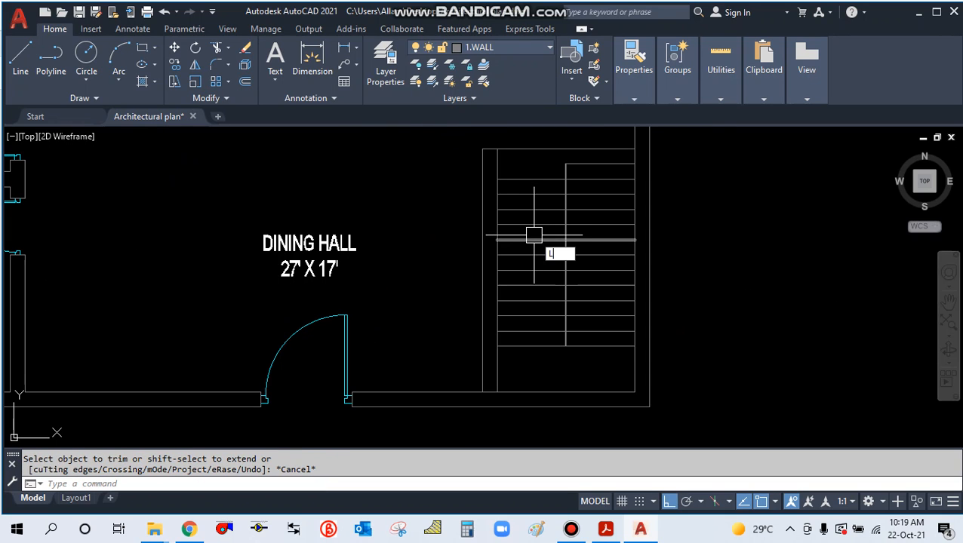
type("LE")
key("Return")
left_click(536, 172)
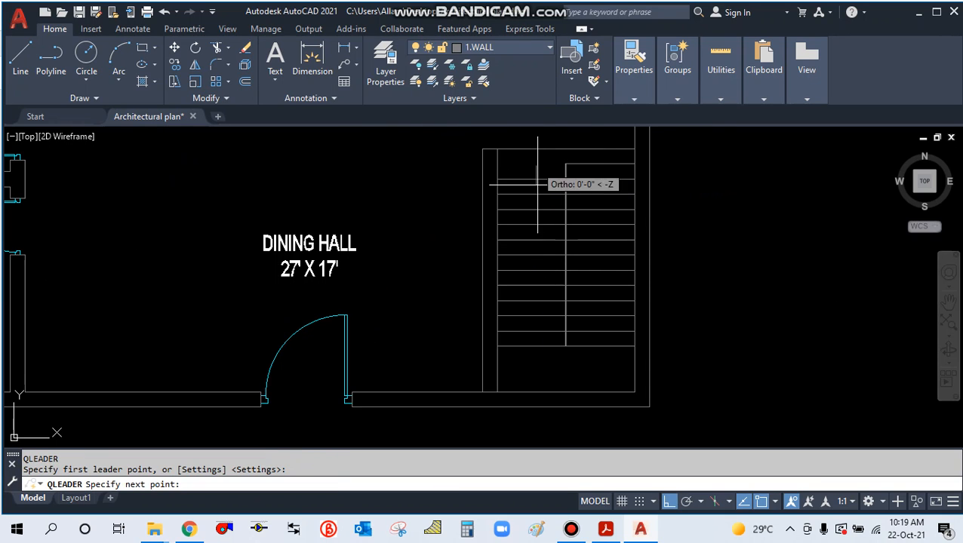
scroll(566, 228, "up", 2)
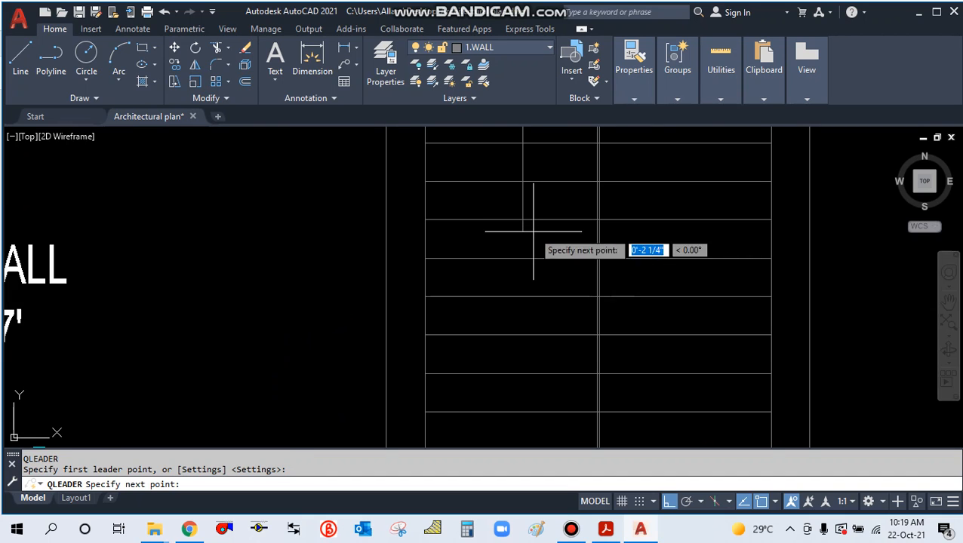
key("Escape")
Mirror the left flight's arrow about a horizontal line through its shaft and erase the source so it points down.
scroll(514, 272, "down", 5)
scroll(514, 272, "up", 4)
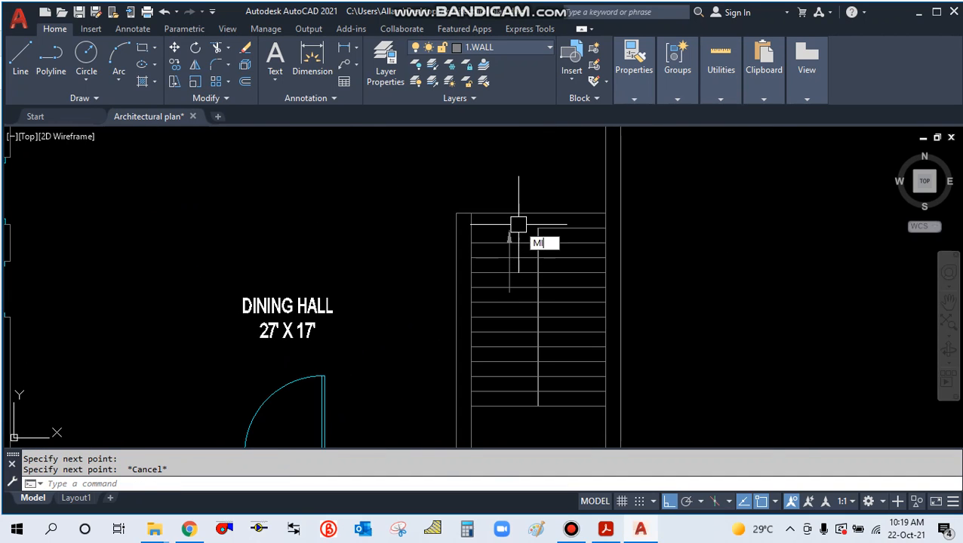
type("MI")
key("Return")
scroll(519, 225, "up", 5)
left_click(501, 272)
key("Return")
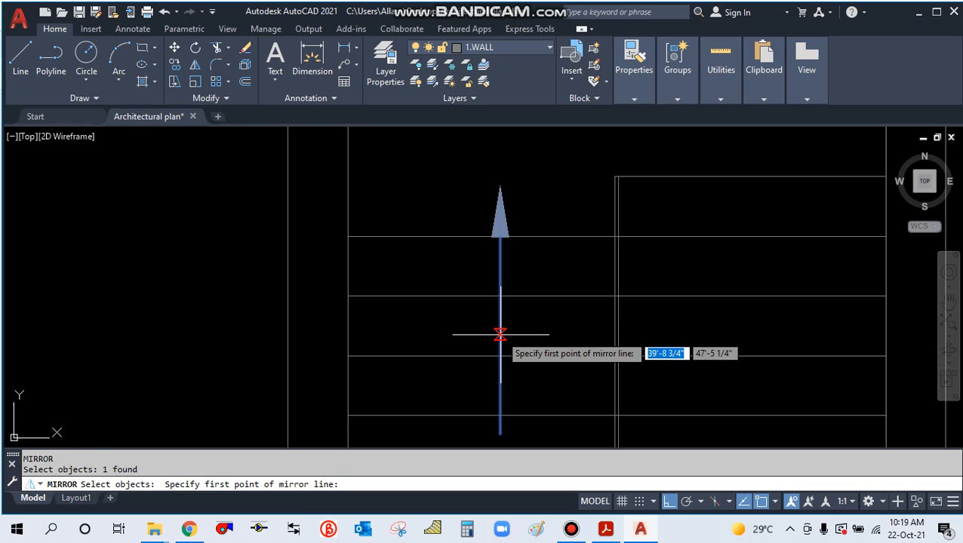
left_click(501, 335)
left_click(537, 328)
type("Y")
key("Return")
scroll(506, 203, "down", 4)
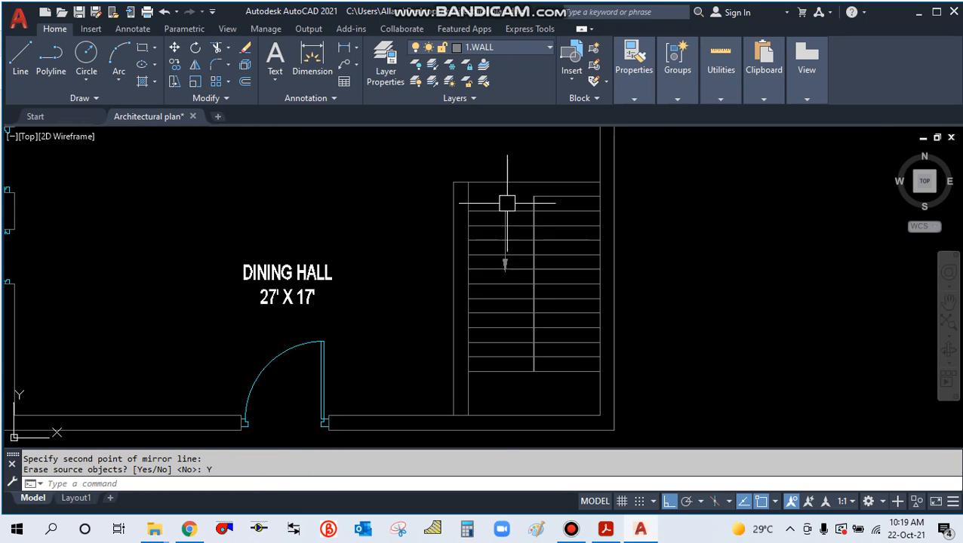
Copy the left flight's downward arrow horizontally onto the staircase's right flight.
scroll(517, 238, "up", 4)
type("CO")
key("Return")
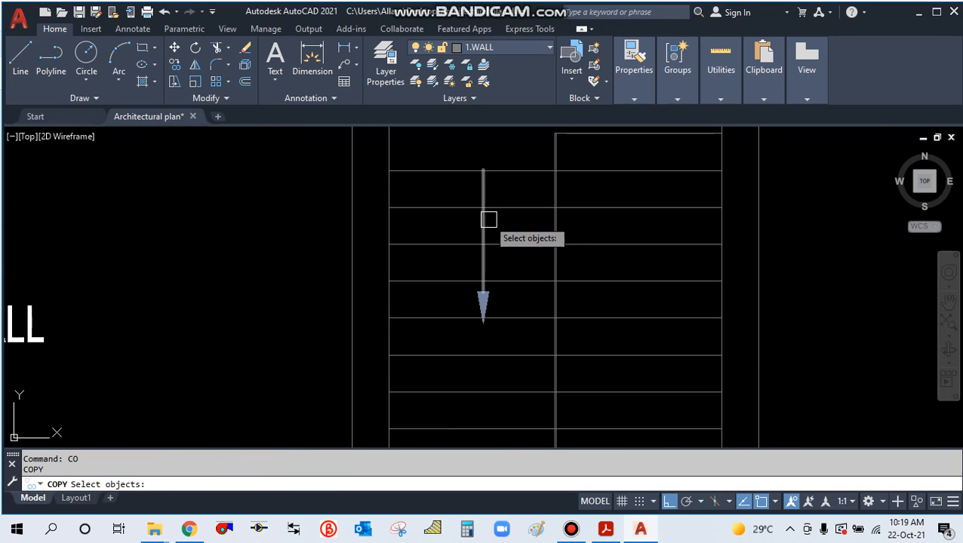
left_click(485, 221)
key("Return")
left_click(522, 231)
left_click(664, 242)
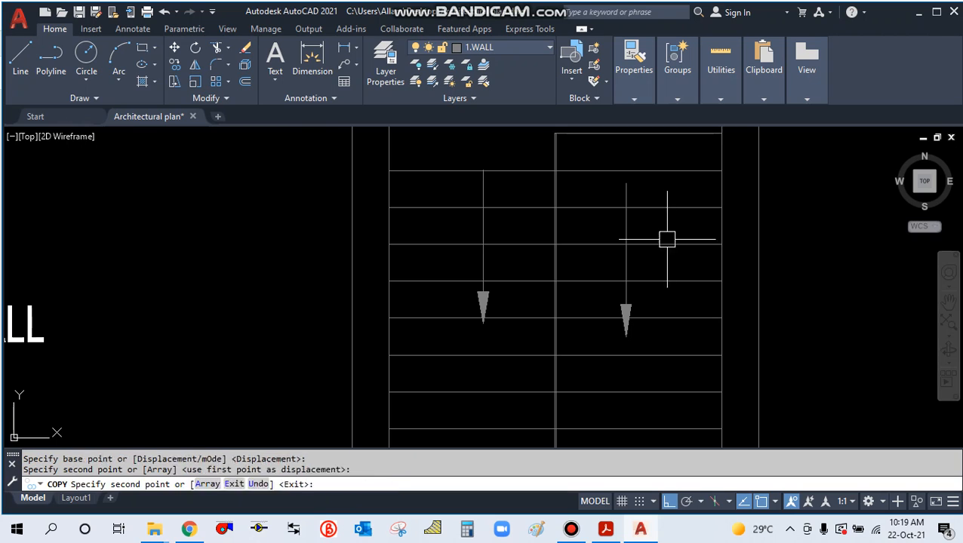
key("Escape")
Mirror the right flight's arrow about a horizontal line through its shaft, erasing the source so it points up.
type("MI")
key("Return")
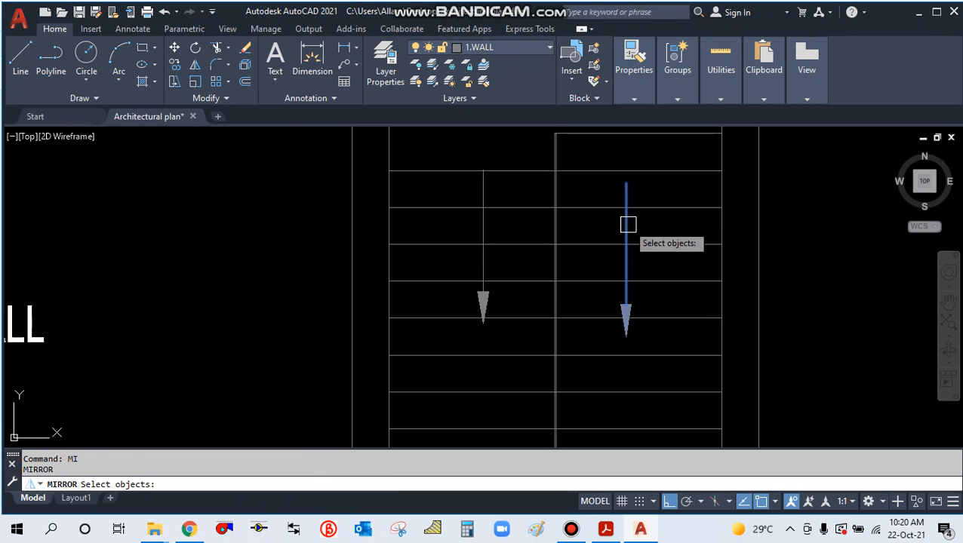
left_click(626, 223)
key("Return")
left_click(626, 226)
left_click(674, 229)
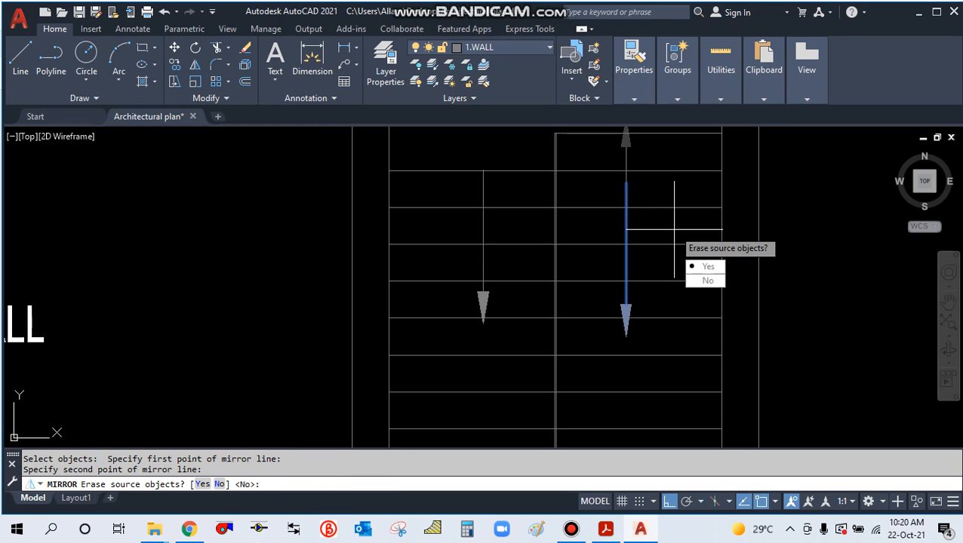
type("Y")
key("Return")
scroll(636, 230, "down", 5)
Set the colour of the right flight's upward arrow to Red.
scroll(634, 227, "up", 8)
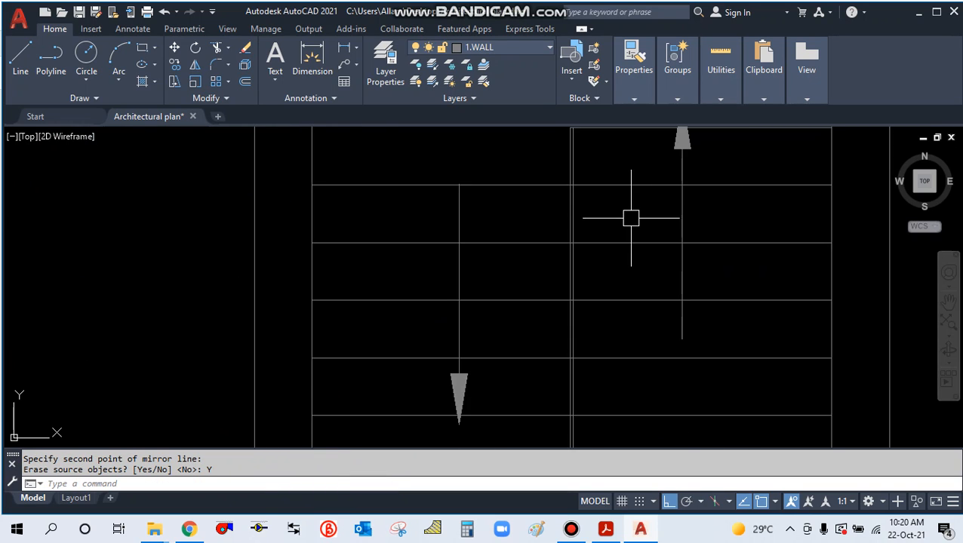
left_click(677, 205)
left_click(634, 70)
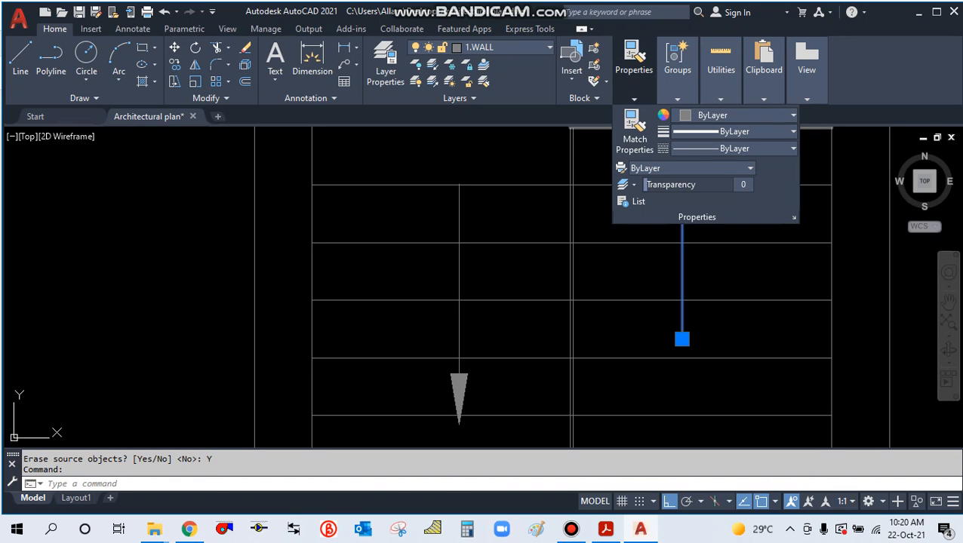
left_click(735, 115)
left_click(682, 259)
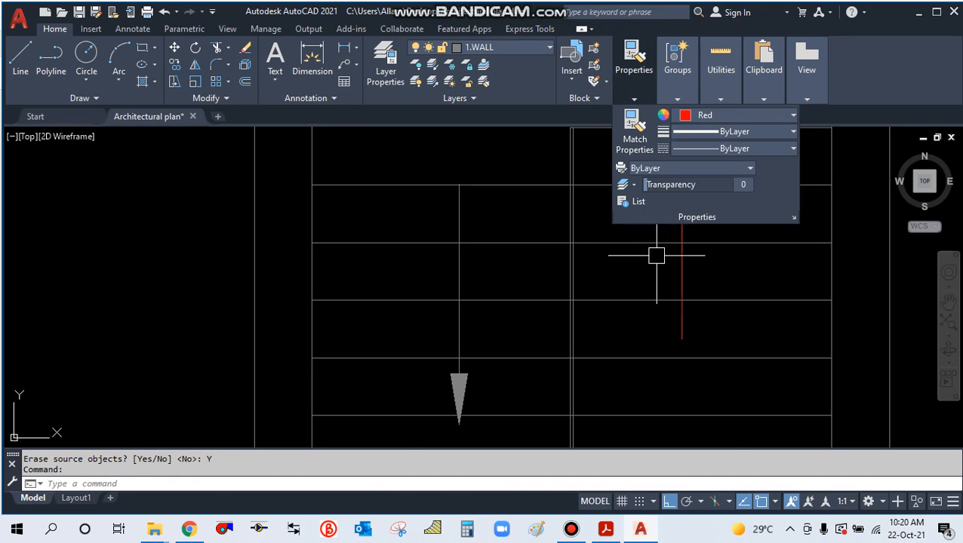
key("Escape")
scroll(650, 259, "down", 5)
key("Escape")
Match the properties of the red upward arrow onto the left flight's downward arrow.
scroll(564, 260, "up", 5)
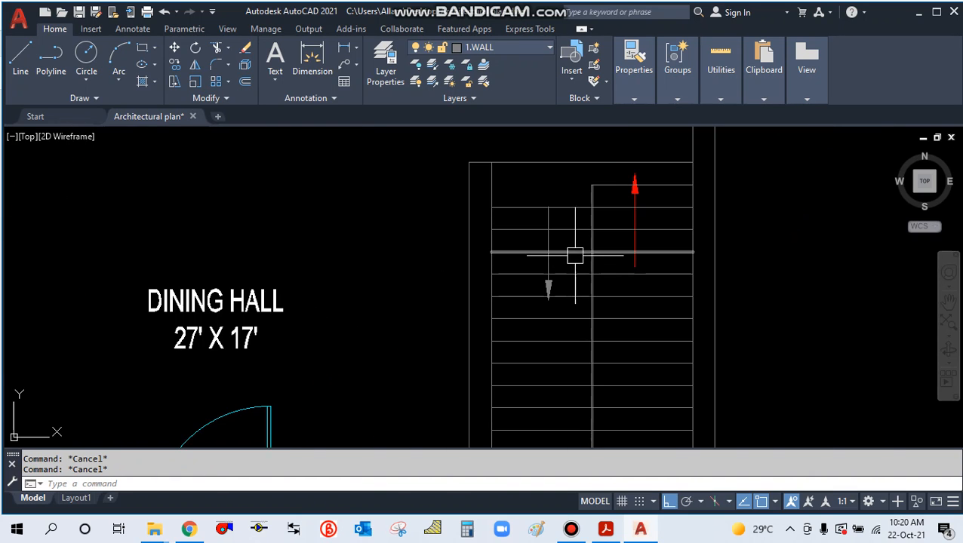
type("MA")
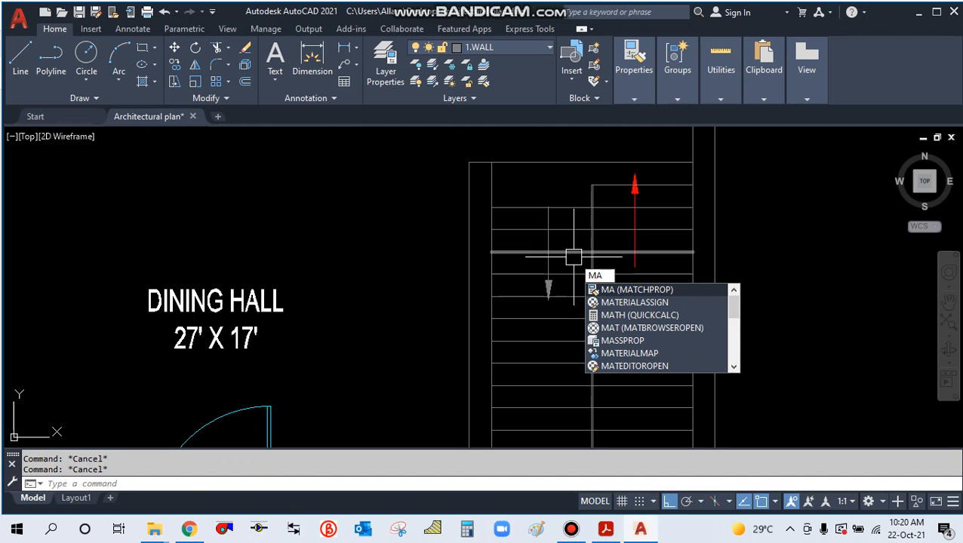
key("Return")
left_click(641, 231)
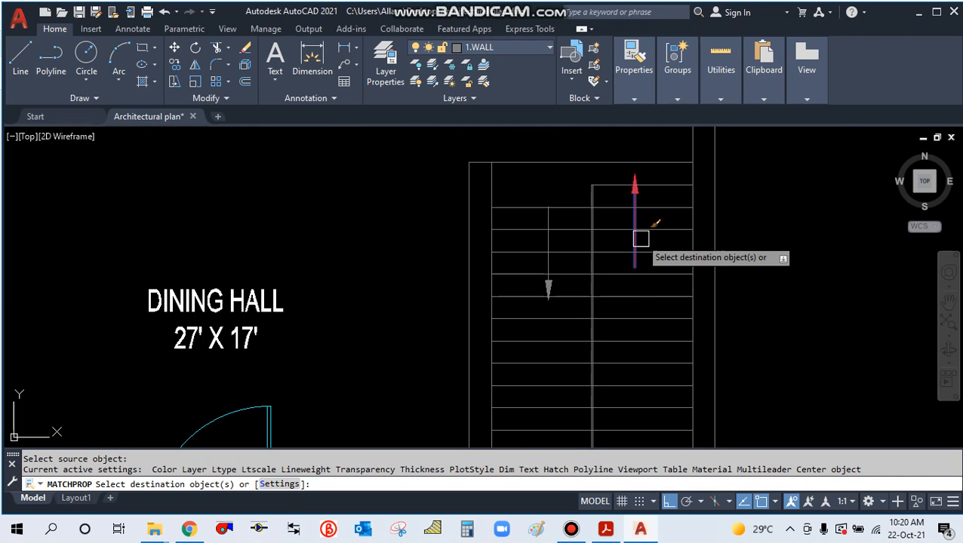
scroll(640, 239, "up", 5)
left_click(415, 282)
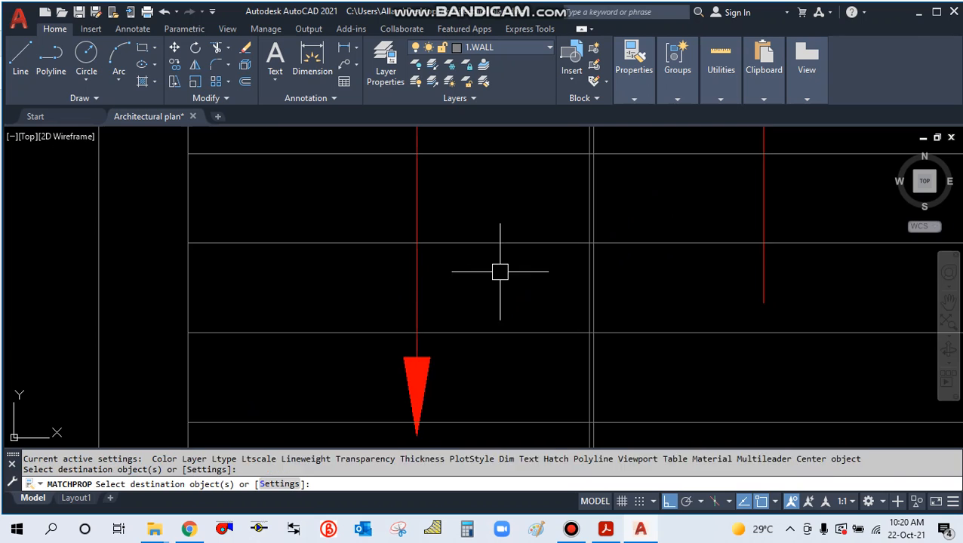
key("Escape")
scroll(500, 272, "down", 6)
scroll(677, 258, "up", 1)
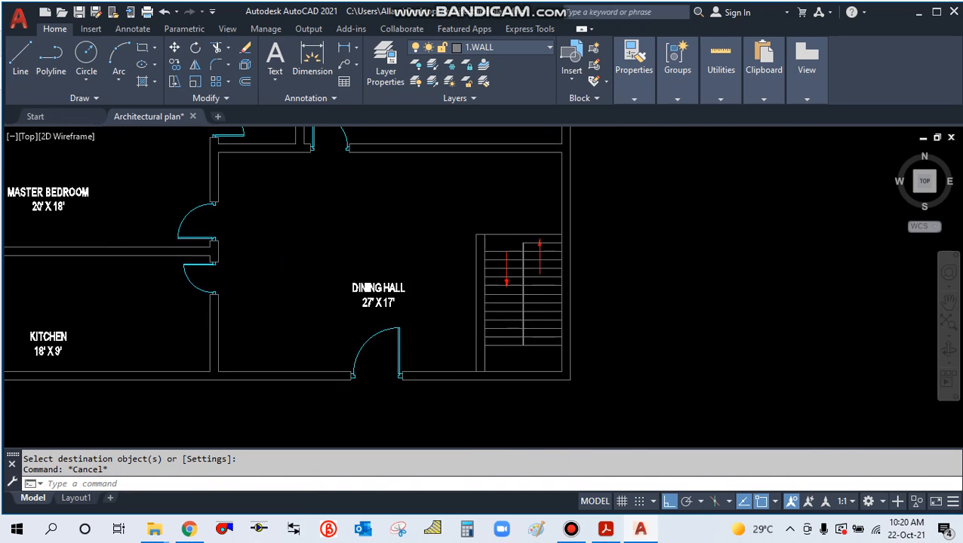
scroll(661, 295, "down", 4)
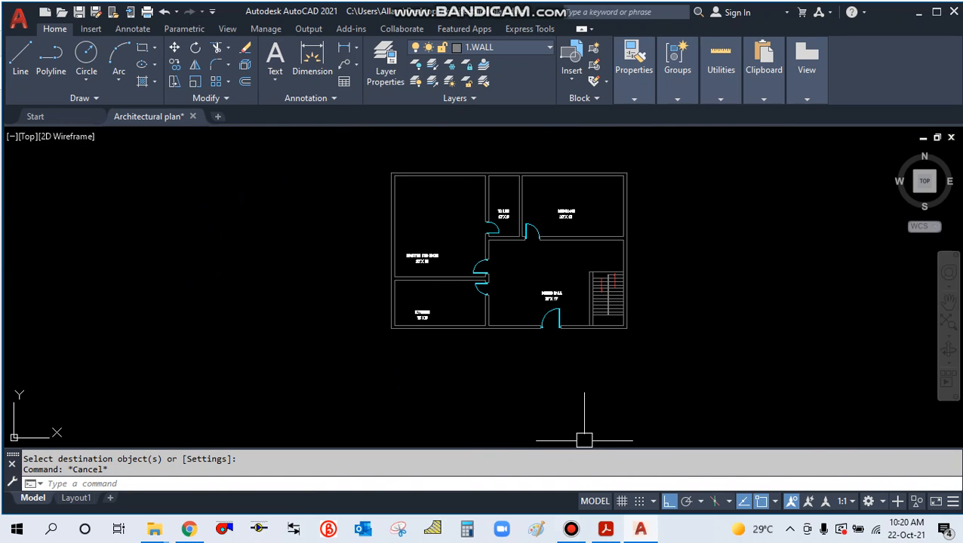
left_click(571, 529)
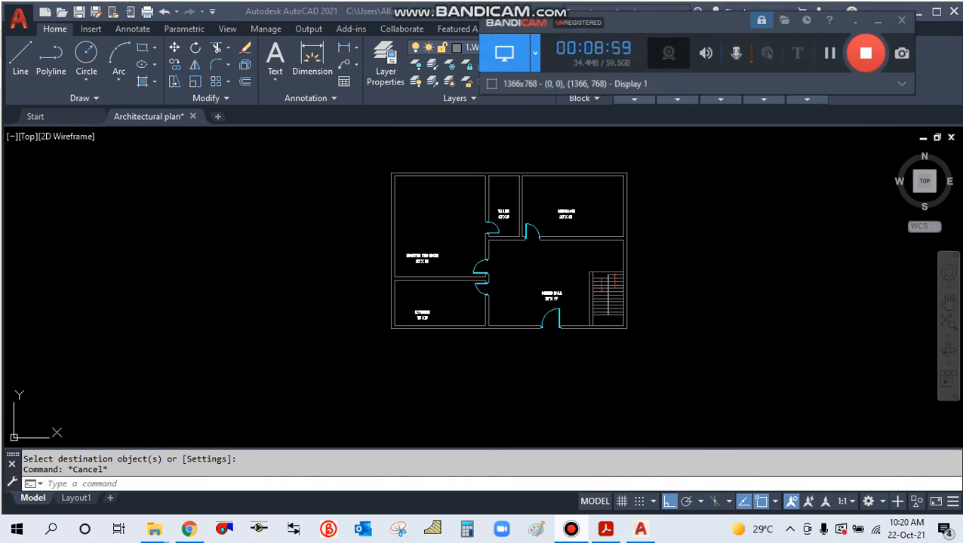
left_click(572, 529)
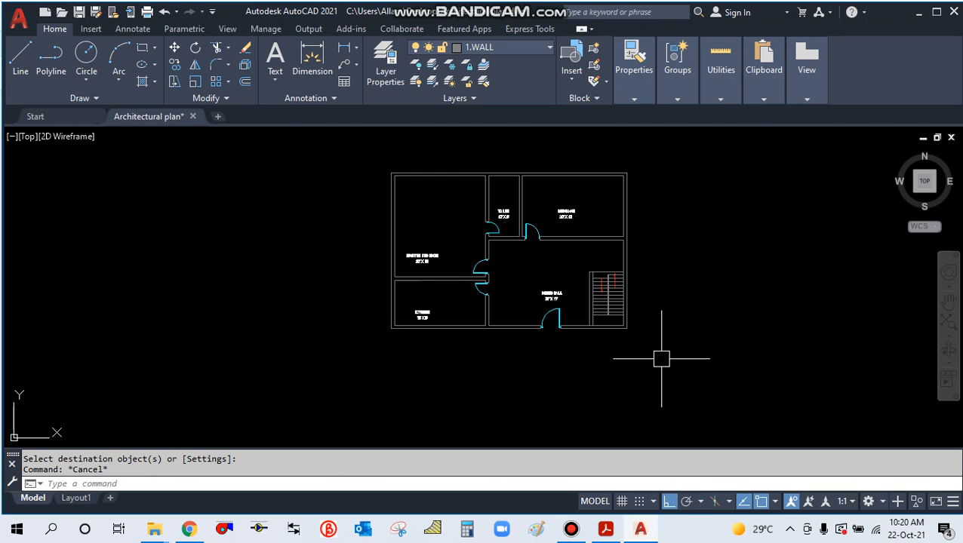
scroll(595, 360, "up", 2)
middle_click_drag(507, 354, 520, 408)
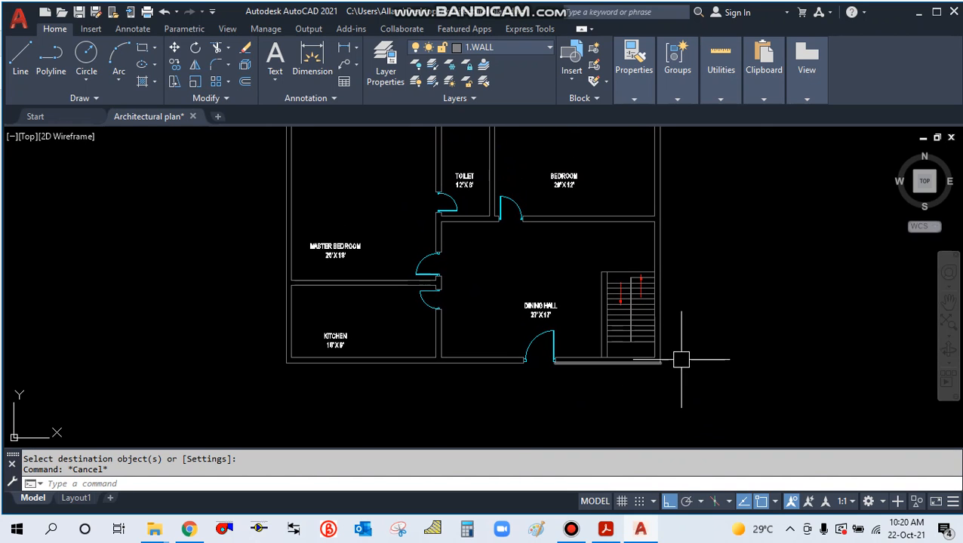
middle_click_drag(720, 288, 709, 323)
Switch to Acrobat Reader and examine the reference layout in Ground Floor Plan.pdf, from the north arrow down to the dining hall.
key("alt+Tab")
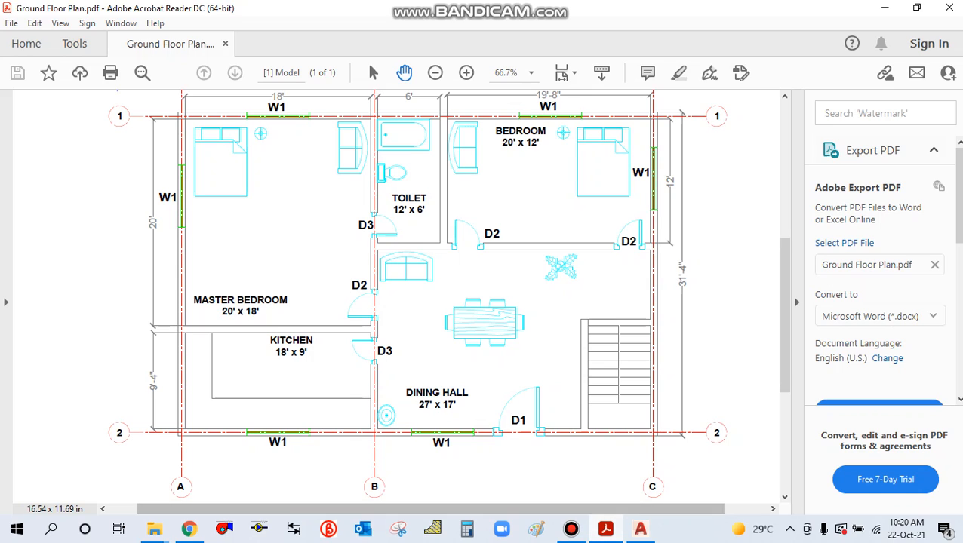
left_click_drag(453, 287, 491, 405)
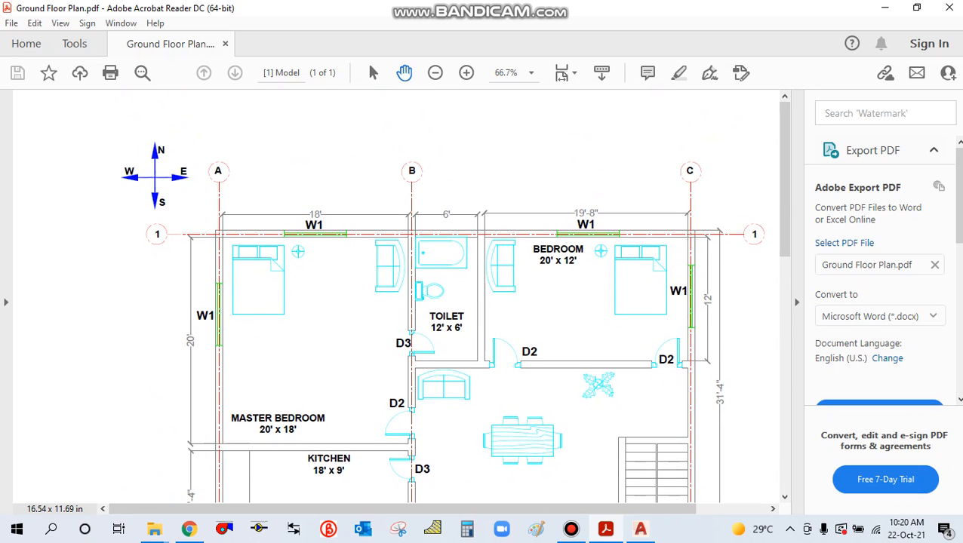
scroll(453, 302, "down", 3)
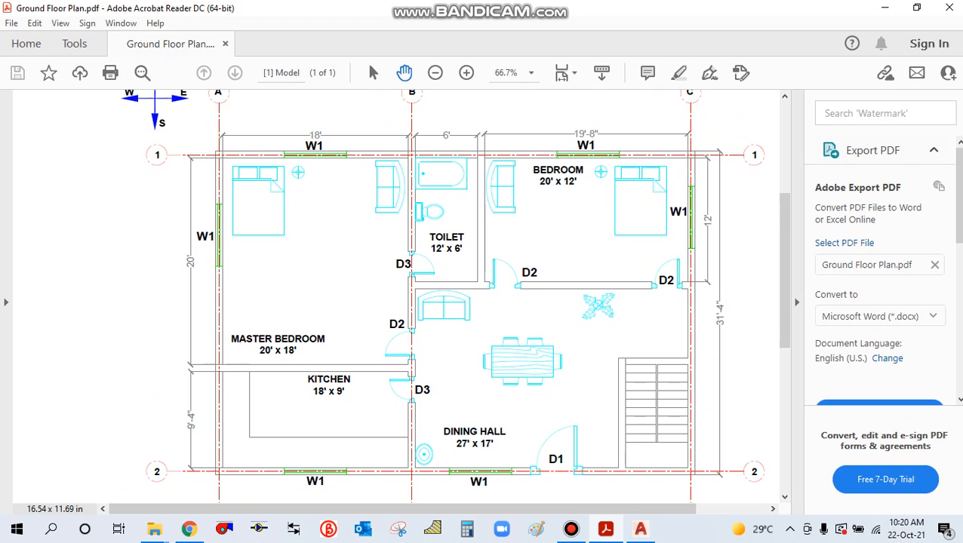
left_click(571, 529)
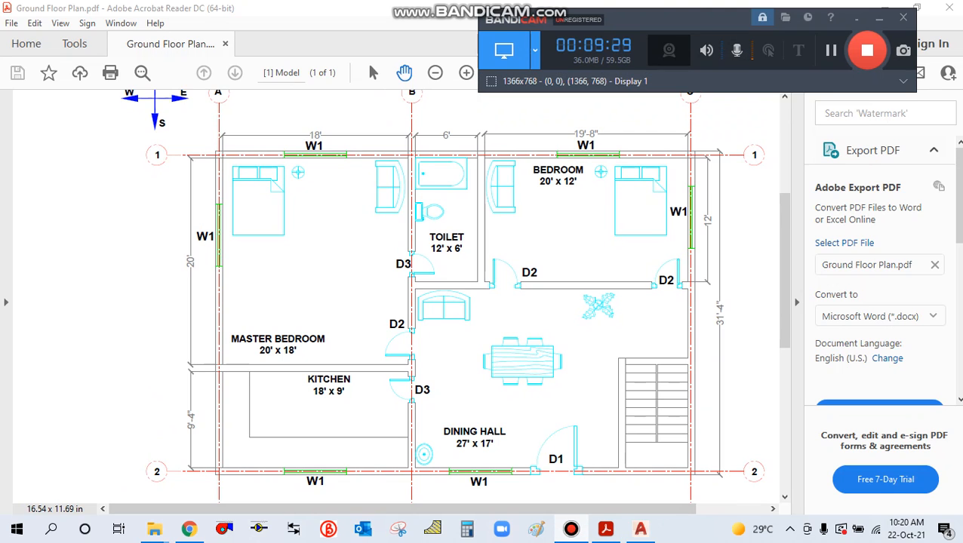